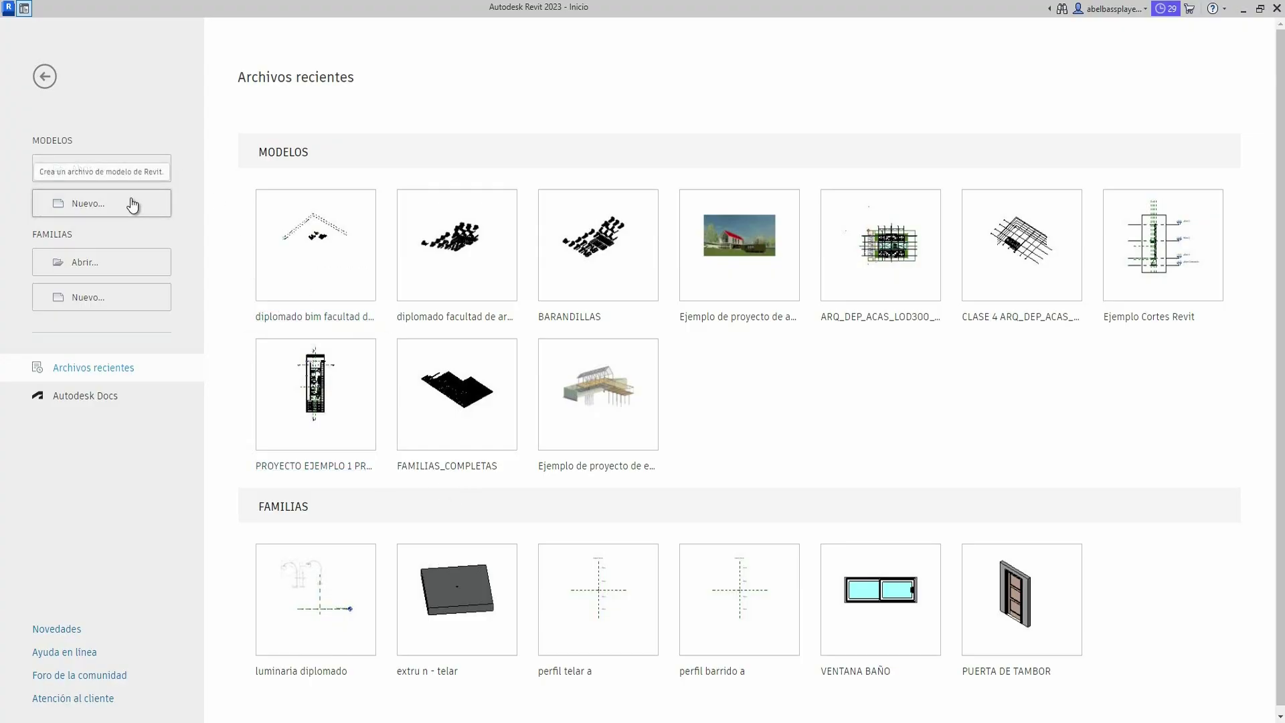
Create a new project from the architectural template (Plantilla arquitectónica).
click(131, 203)
click(611, 339)
click(585, 372)
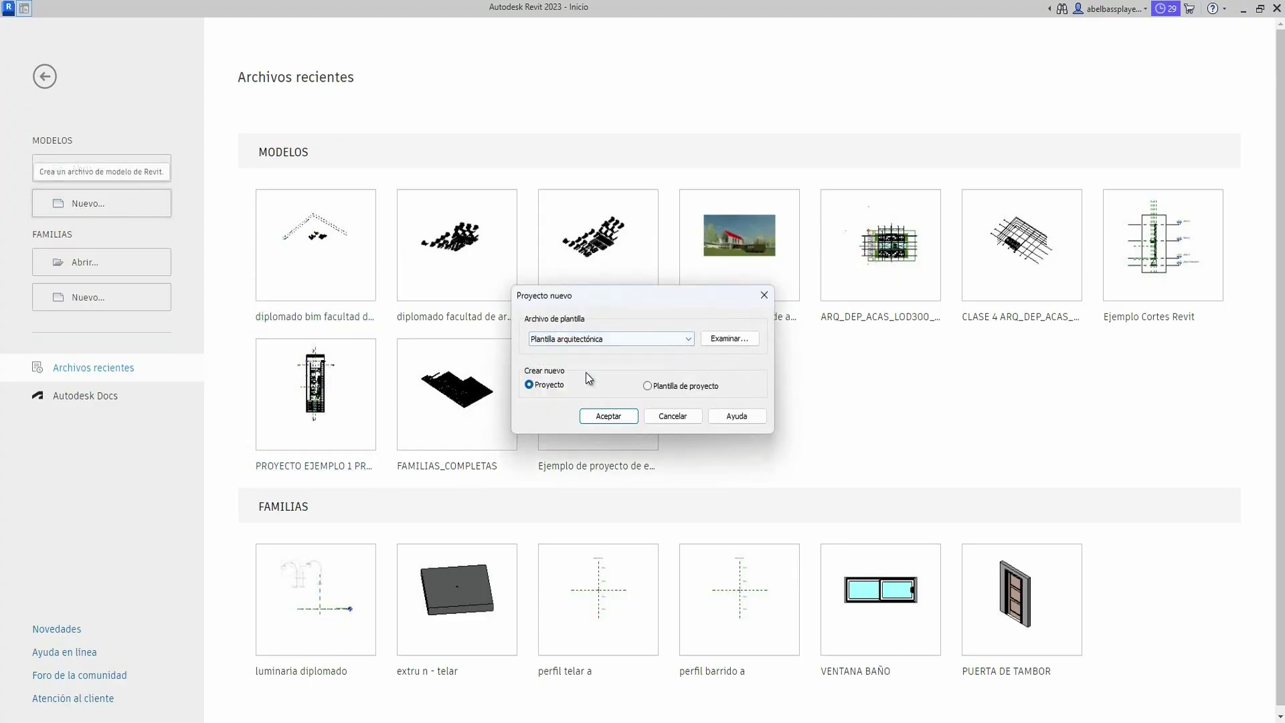
key(Return)
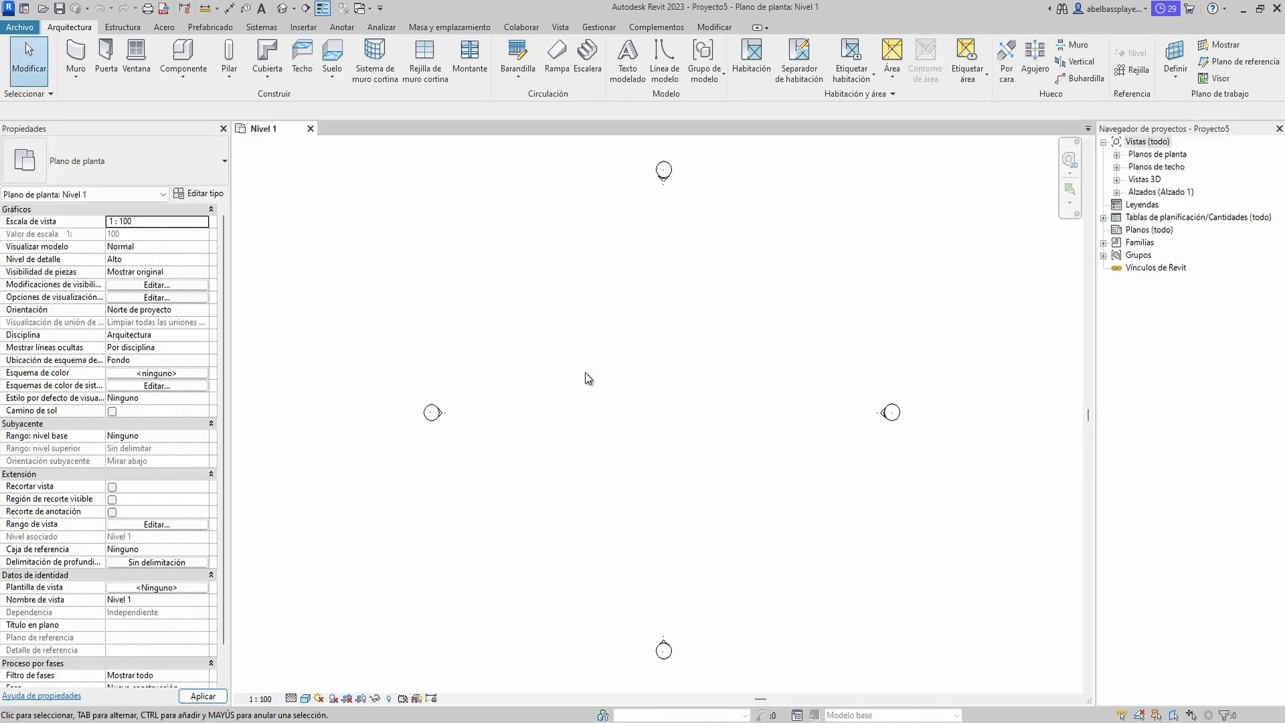
Confirm the length unit format with UN, then start a floor sketch on Level 1.
key(u)
key(n)
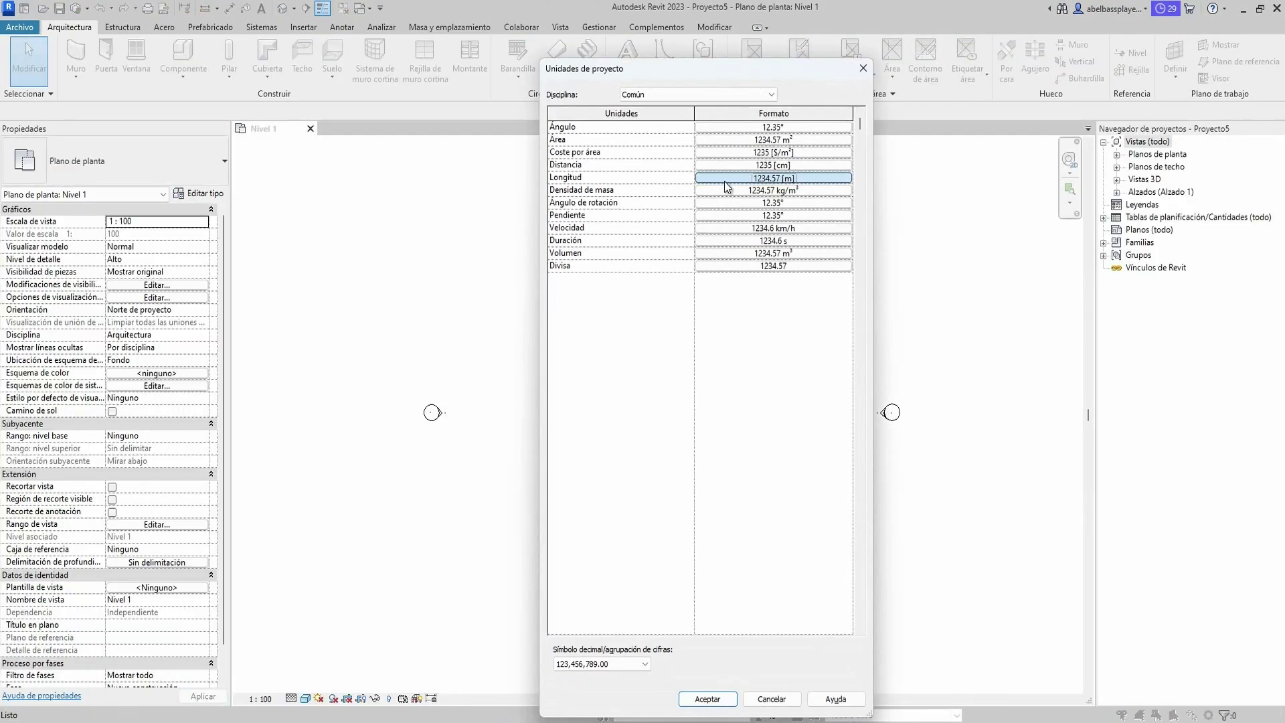
click(724, 180)
click(713, 495)
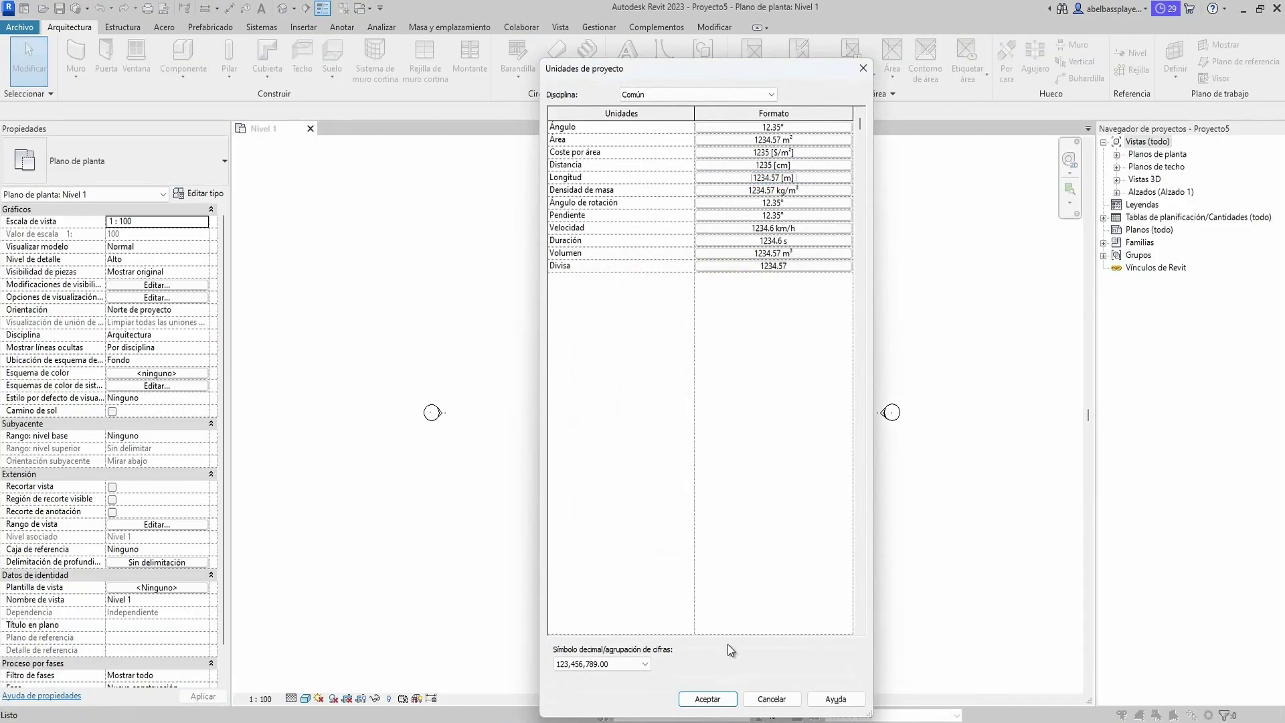
click(709, 698)
click(332, 54)
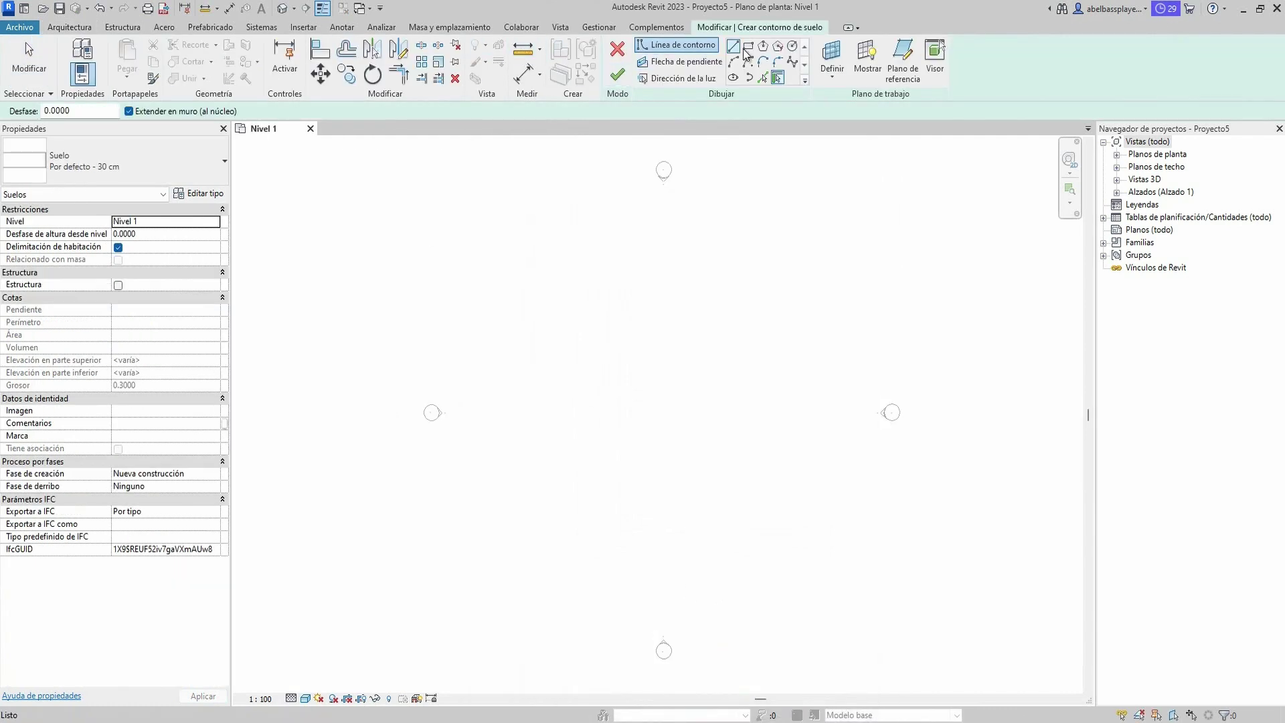
Sketch a 10 x 7 m rectangular floor boundary and finish the 70 m² slab.
click(529, 325)
click(763, 462)
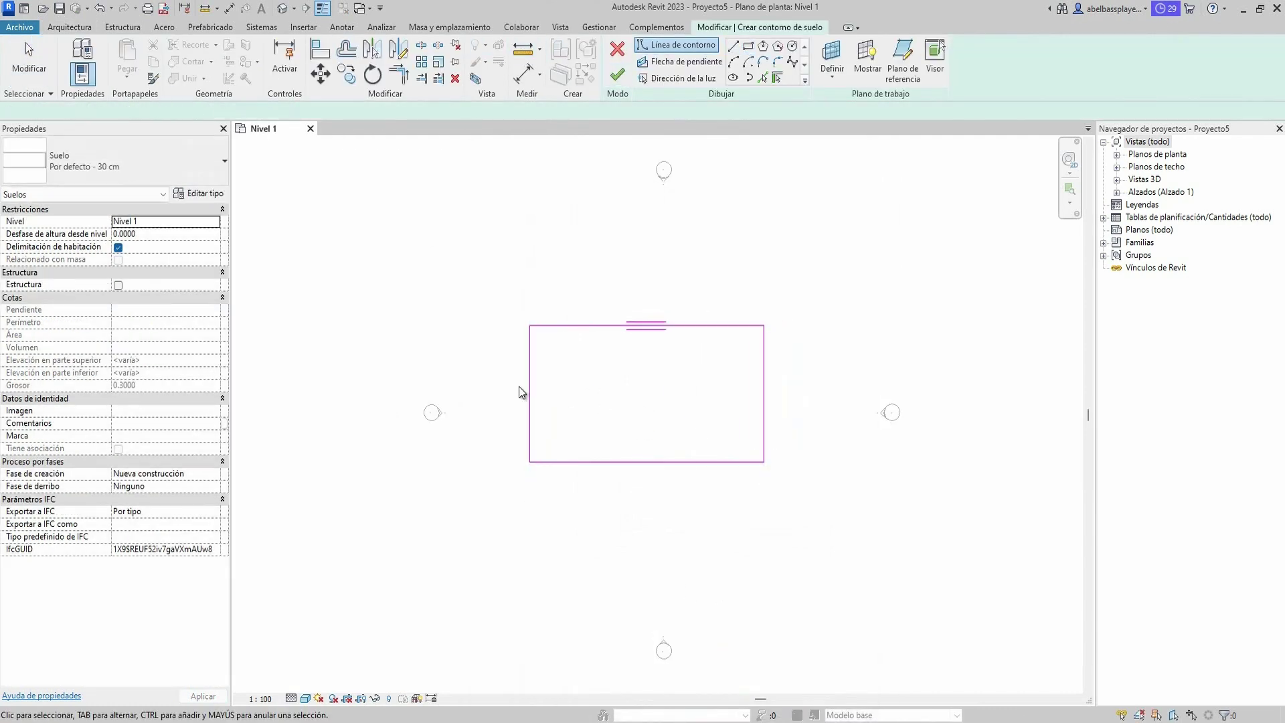
key(Escape)
key(Escape)
click(637, 278)
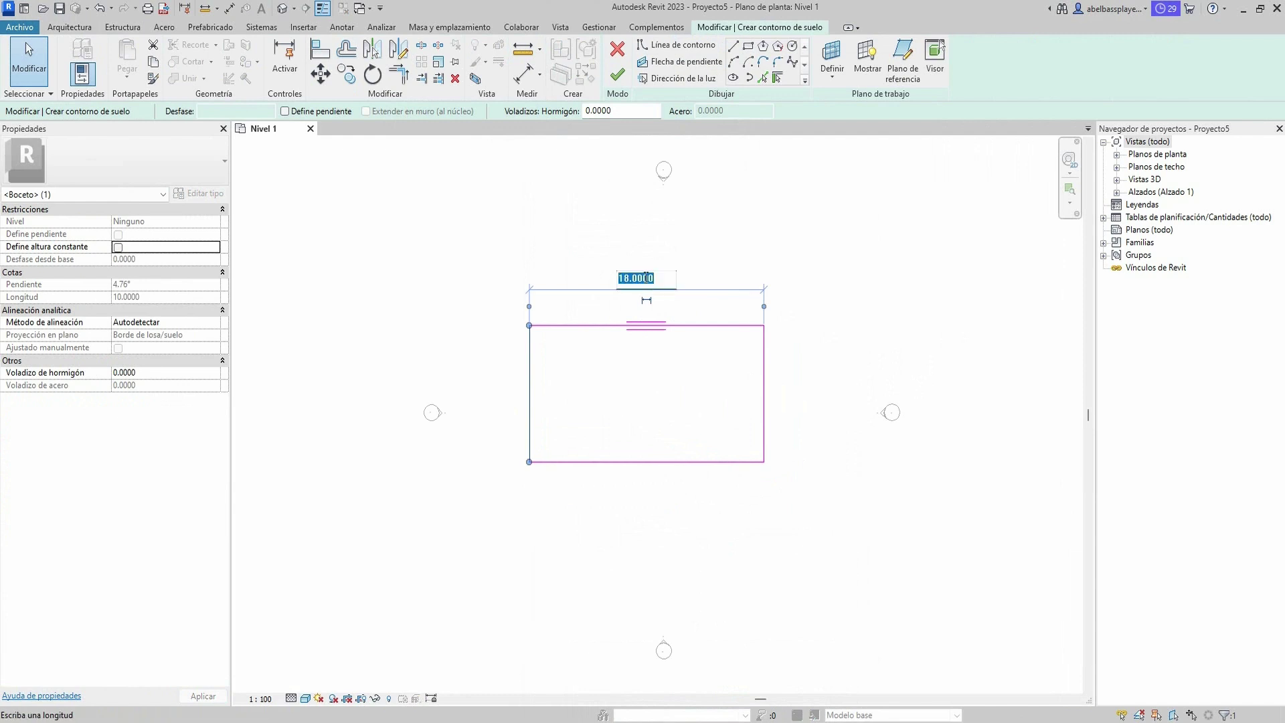
text(10)
key(Return)
click(764, 415)
click(790, 398)
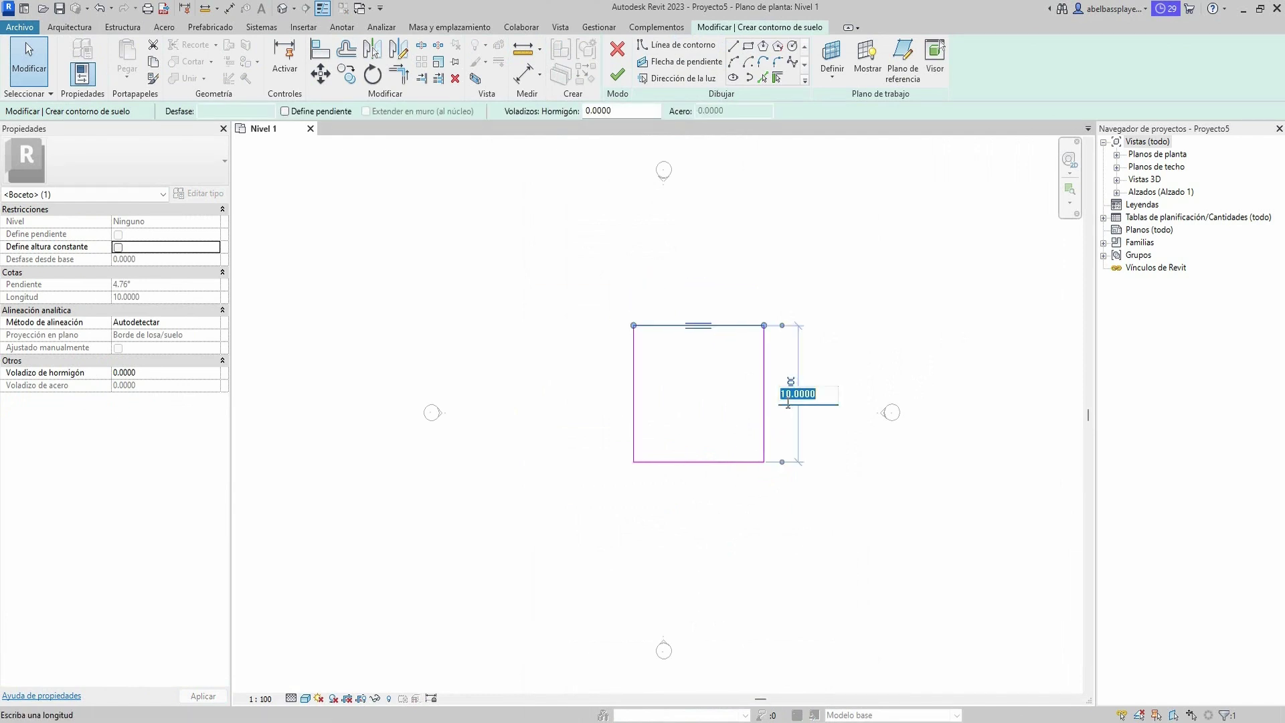
key(Escape)
scroll(736, 455, up, 2)
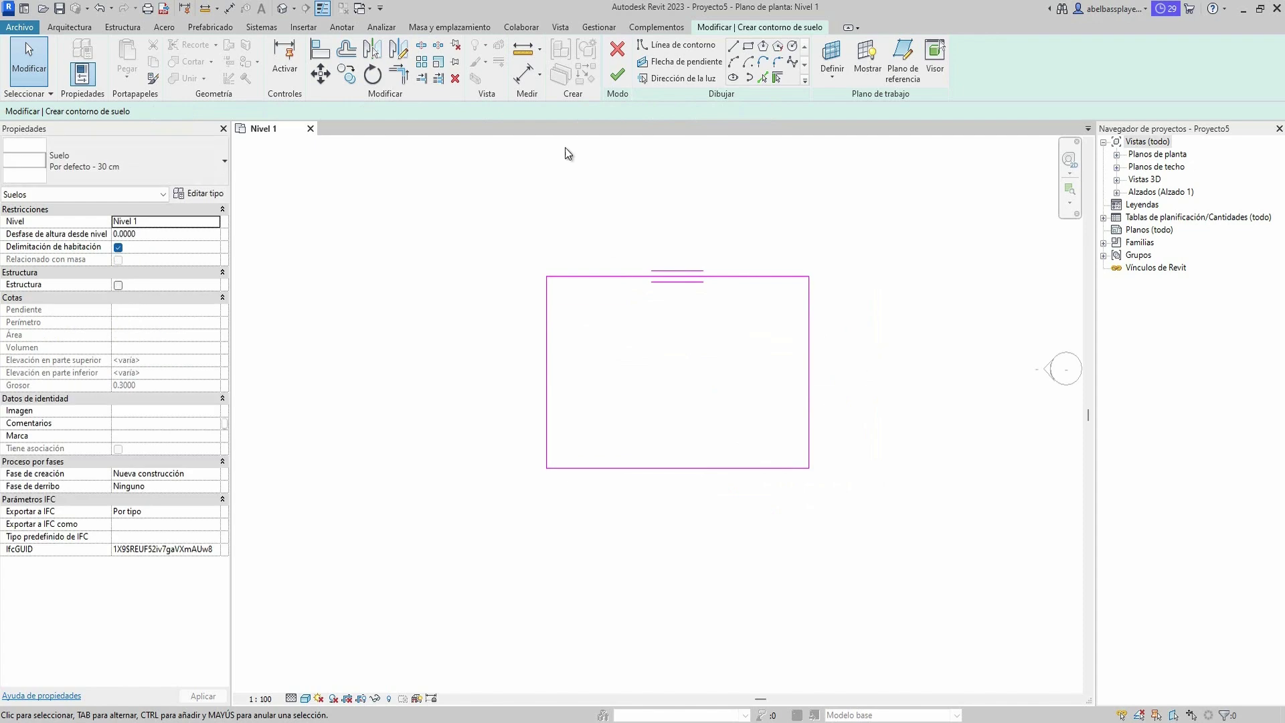
click(619, 75)
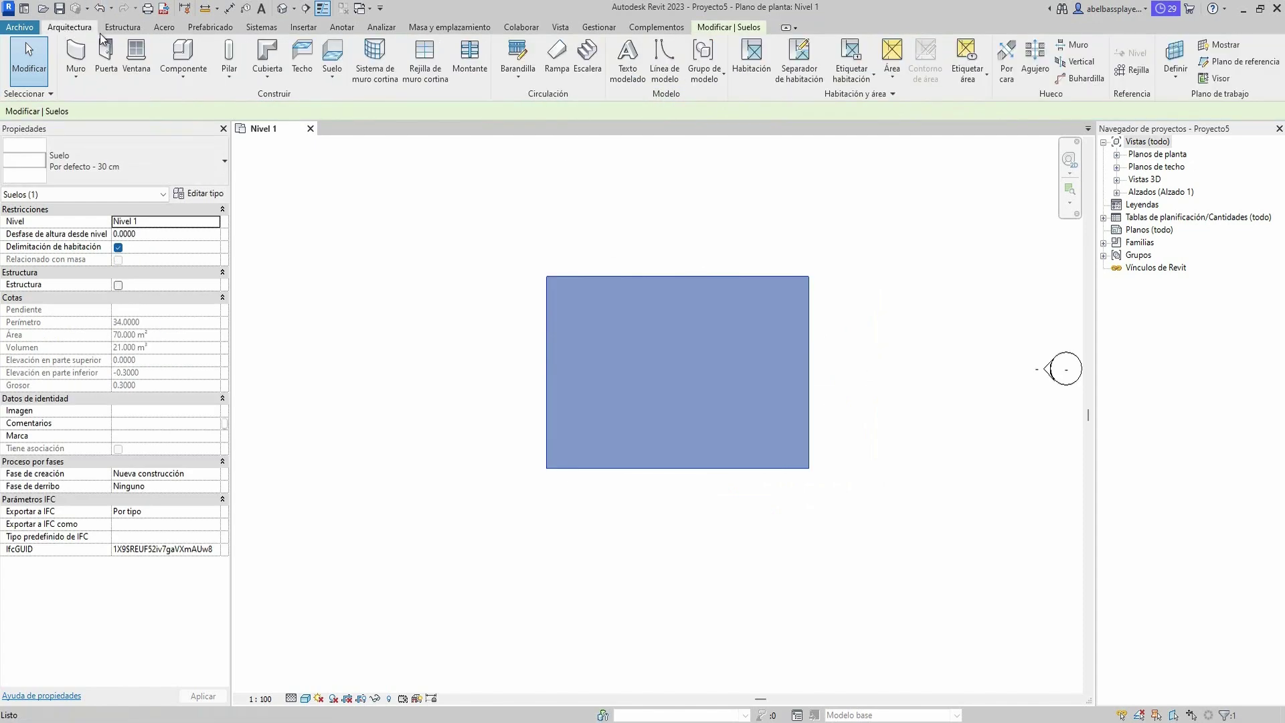
Place an architectural column at the lower-left floor corner and align it to the floor edges.
click(229, 76)
click(267, 126)
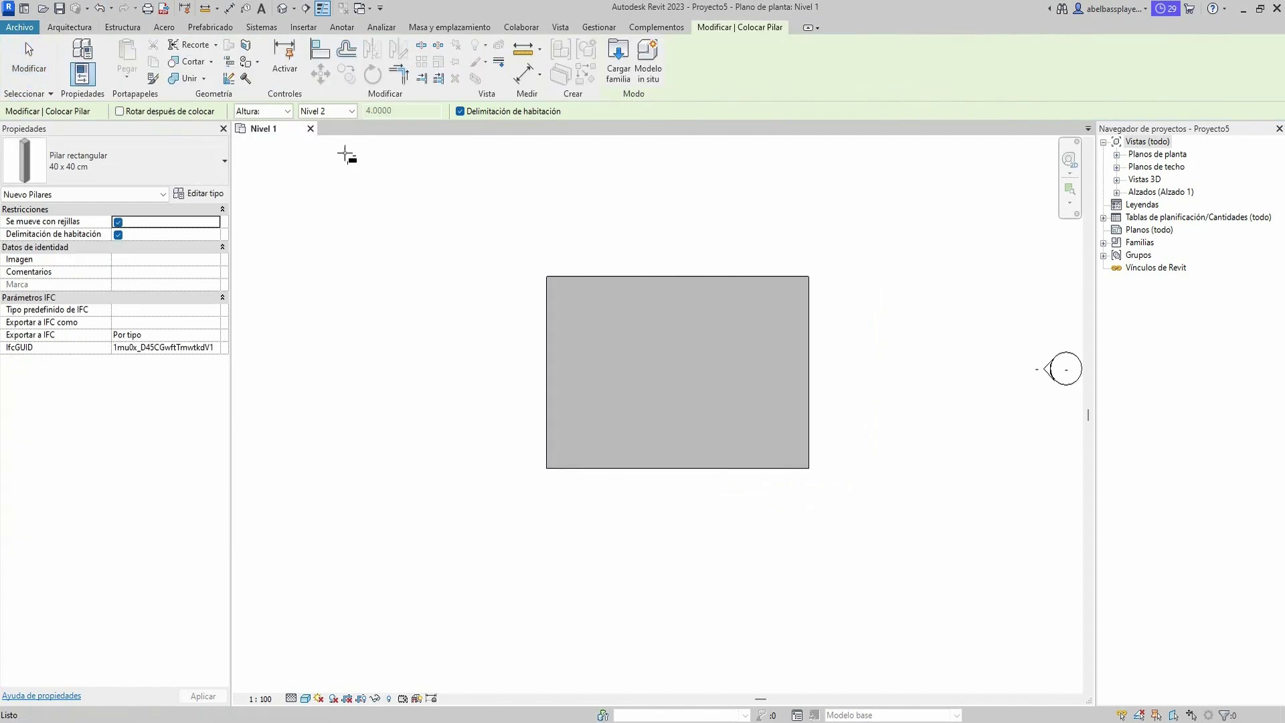
scroll(615, 467, up, 2)
click(548, 452)
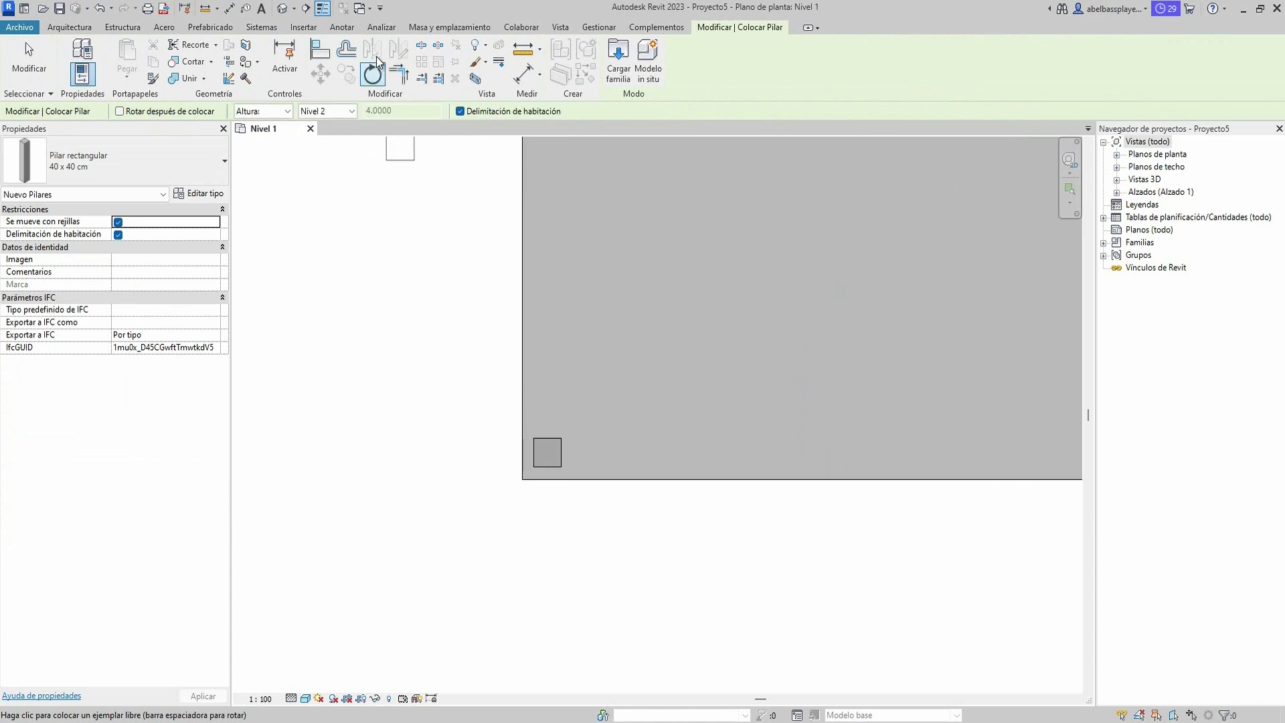
key(a)
key(l)
click(522, 459)
click(545, 480)
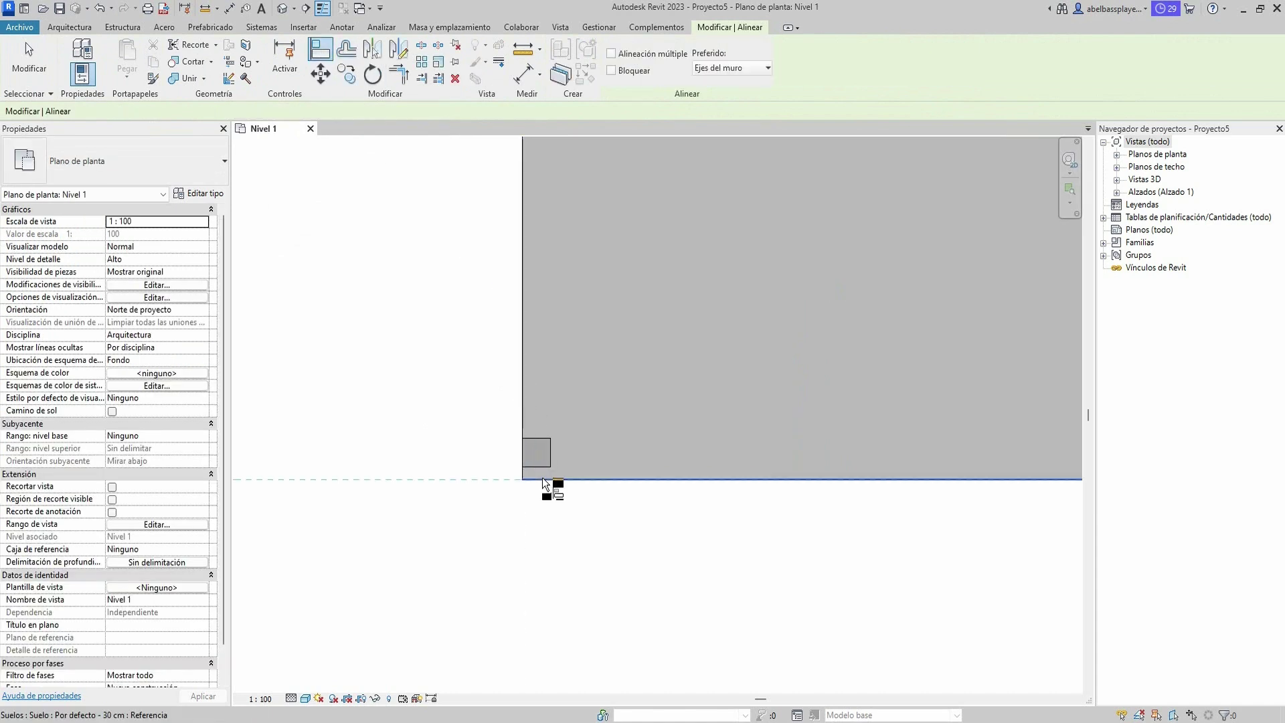
scroll(543, 473, down, 2)
scroll(543, 472, up, 2)
key(Escape)
key(Escape)
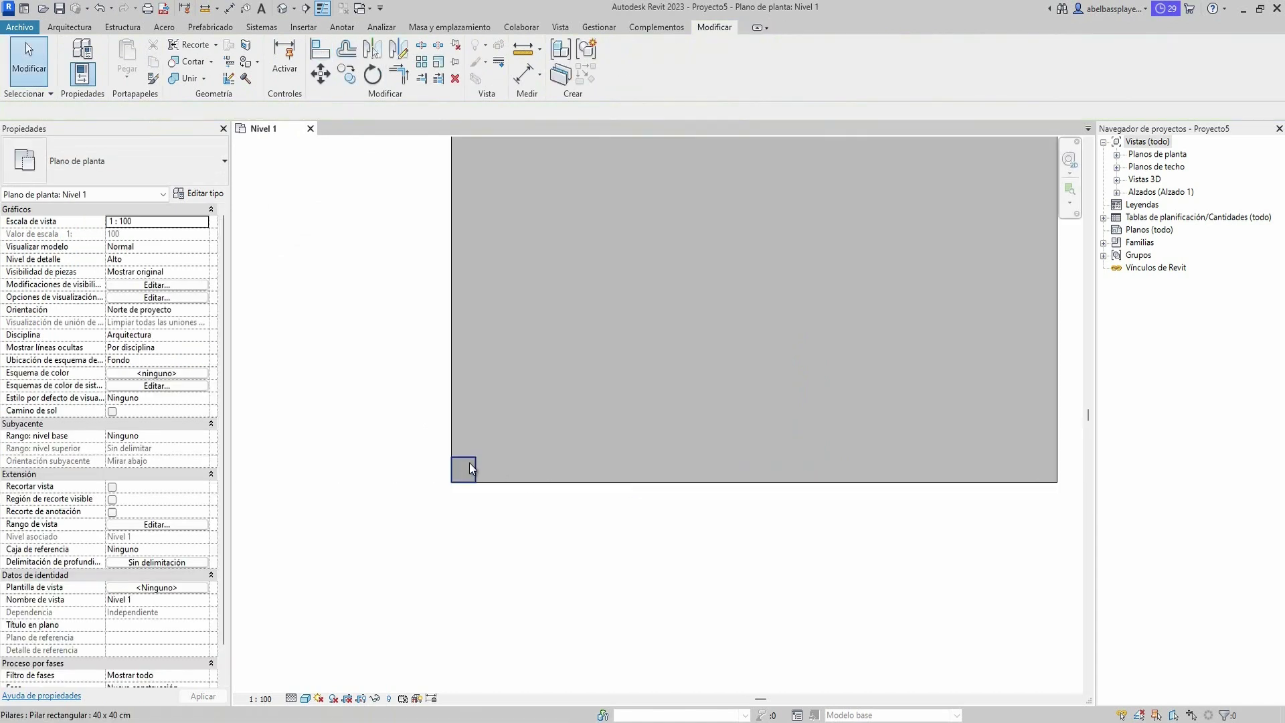
Copy the corner column to the floor's lower-right corner.
click(463, 469)
key(c)
key(o)
click(474, 482)
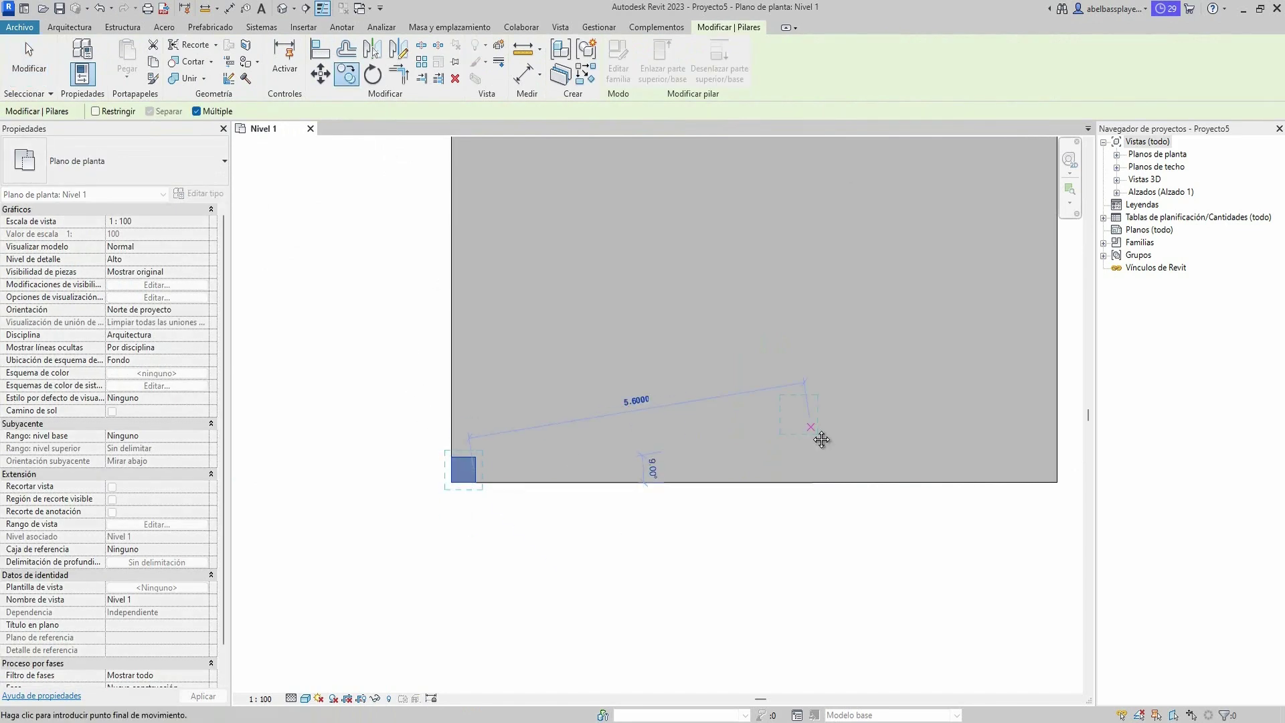
click(764, 426)
scroll(764, 425, down, 1)
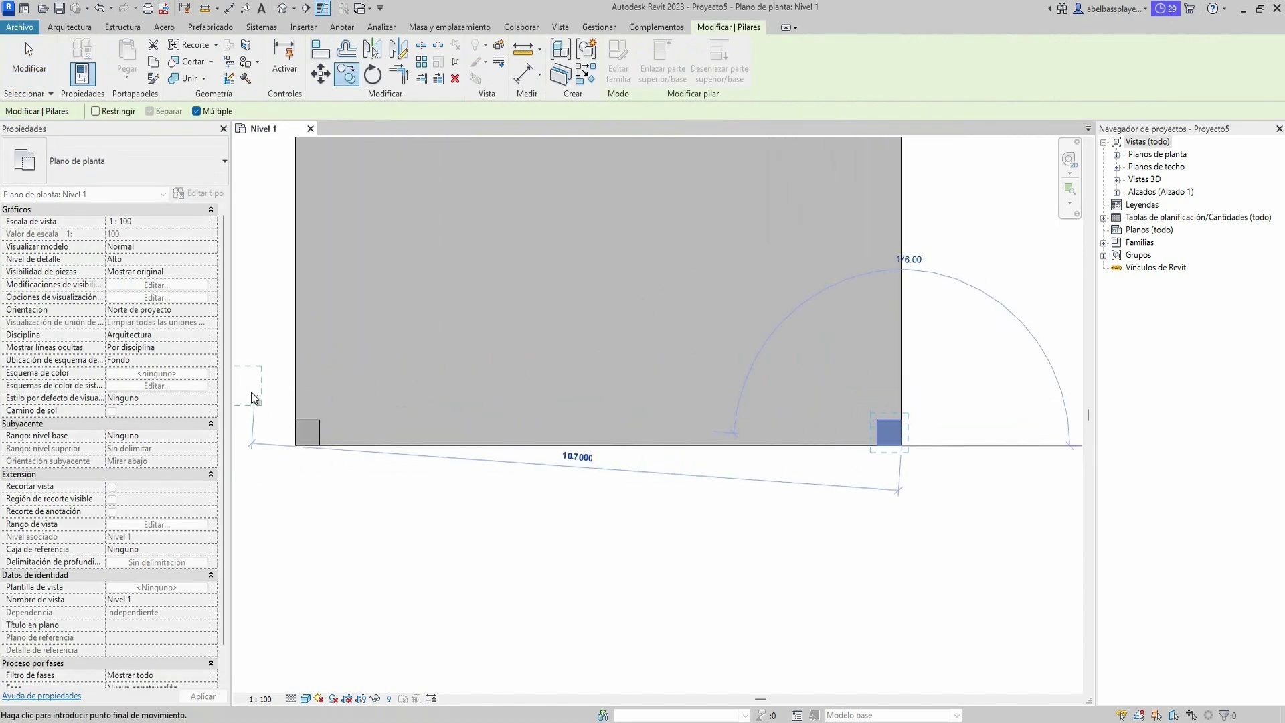
key(Escape)
Copy both bottom columns to the top corners, check in Default 3D, and return to Nivel 1.
ctrl+click(320, 436)
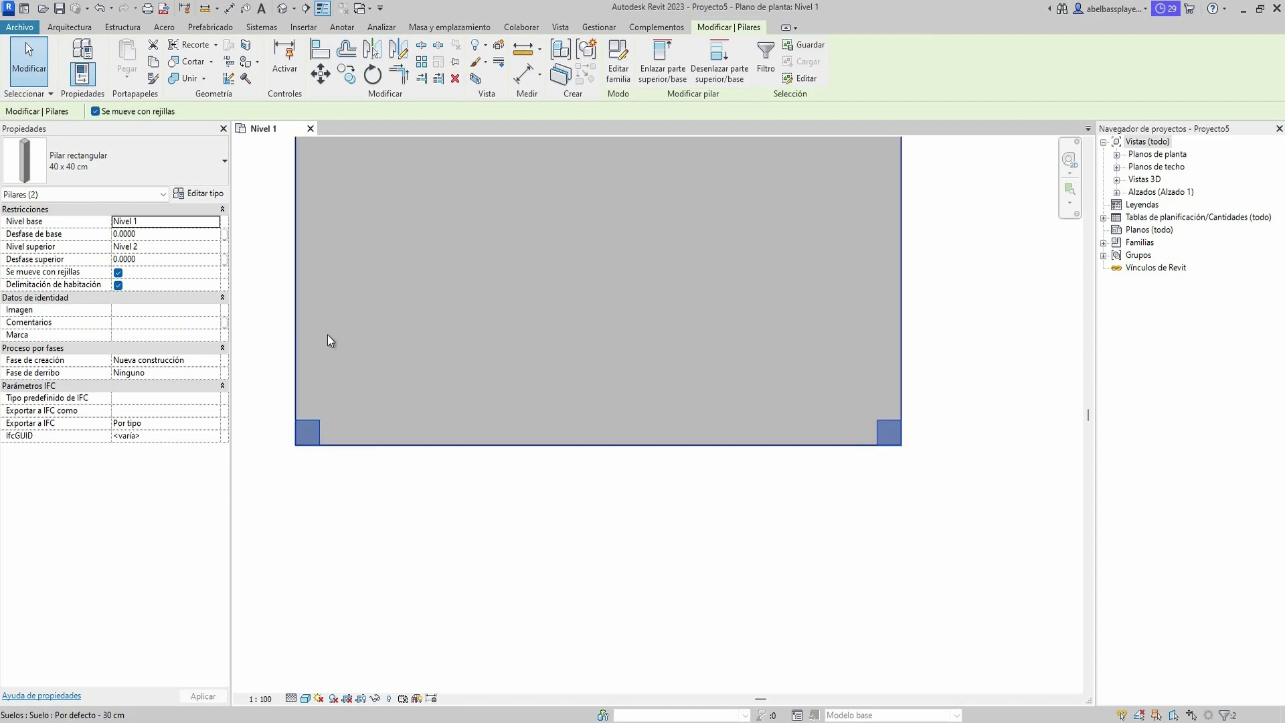
click(346, 73)
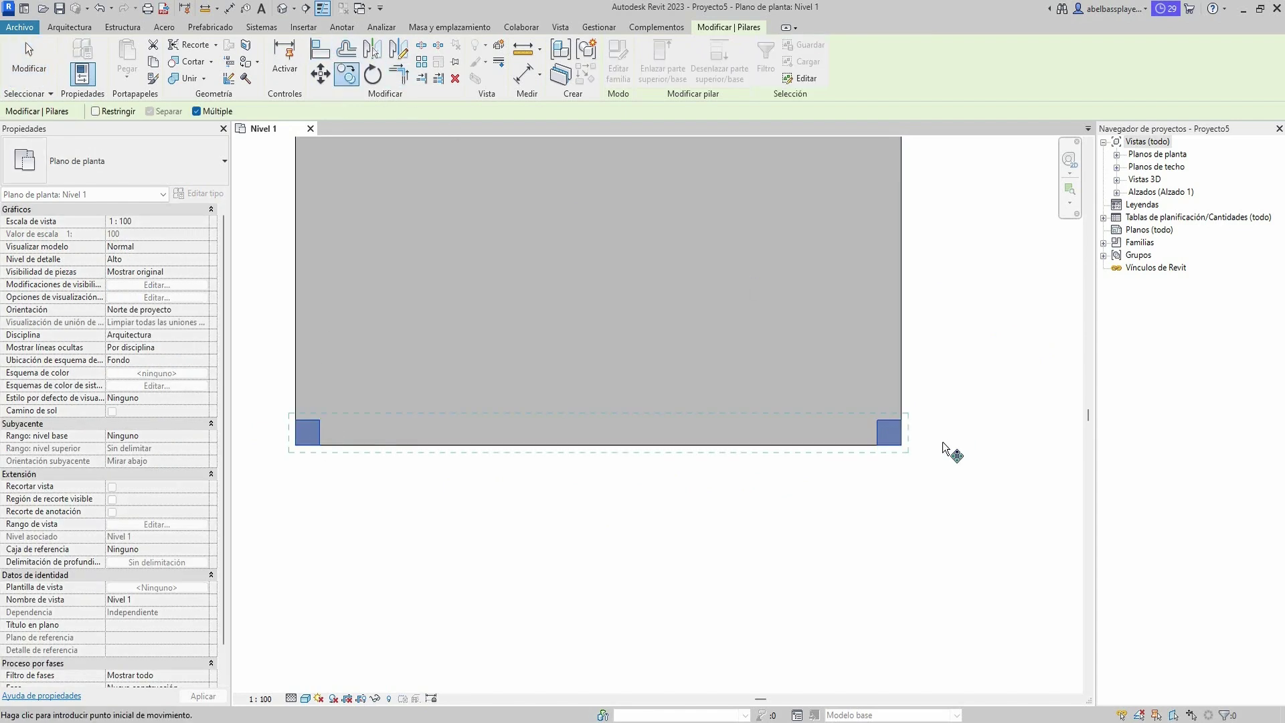
click(900, 419)
mouse_move(905, 445)
middle_down()
mouse_move(897, 551)
mouse_move(889, 264)
middle_up()
scroll(560, 214, down, 2)
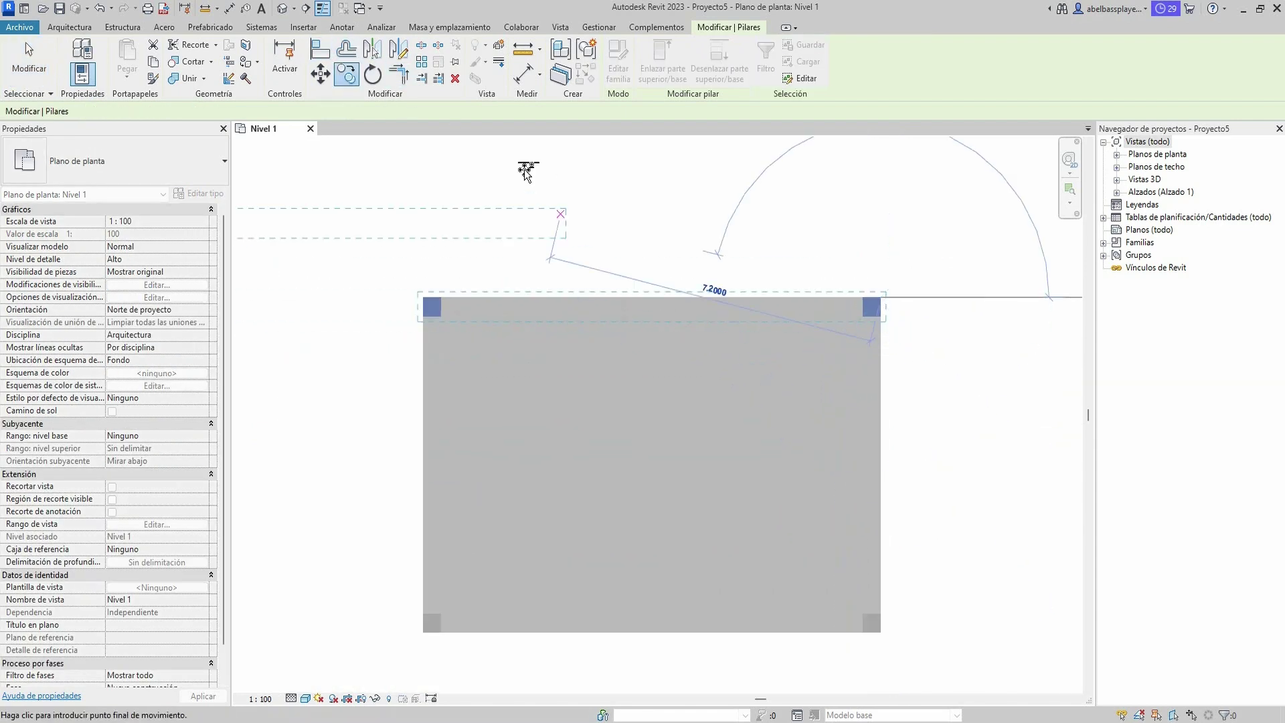
key(Escape)
key(Escape)
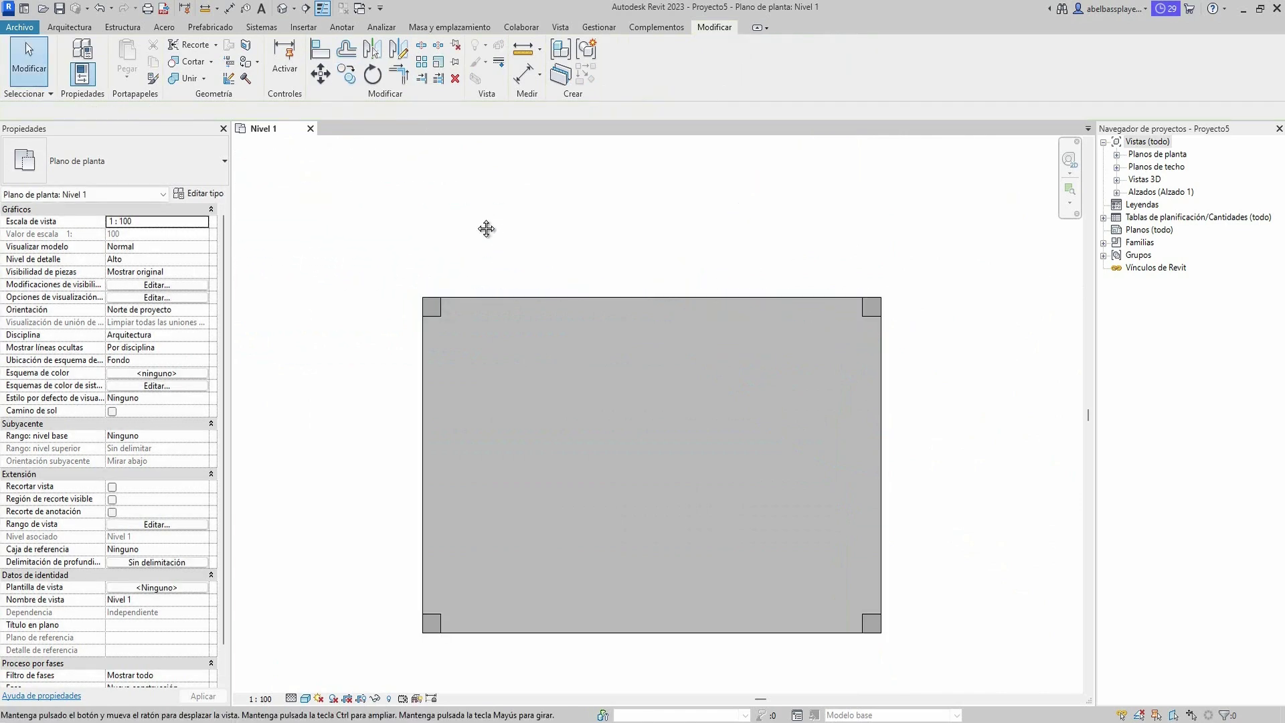
middle_drag(485, 229, 482, 185)
click(282, 8)
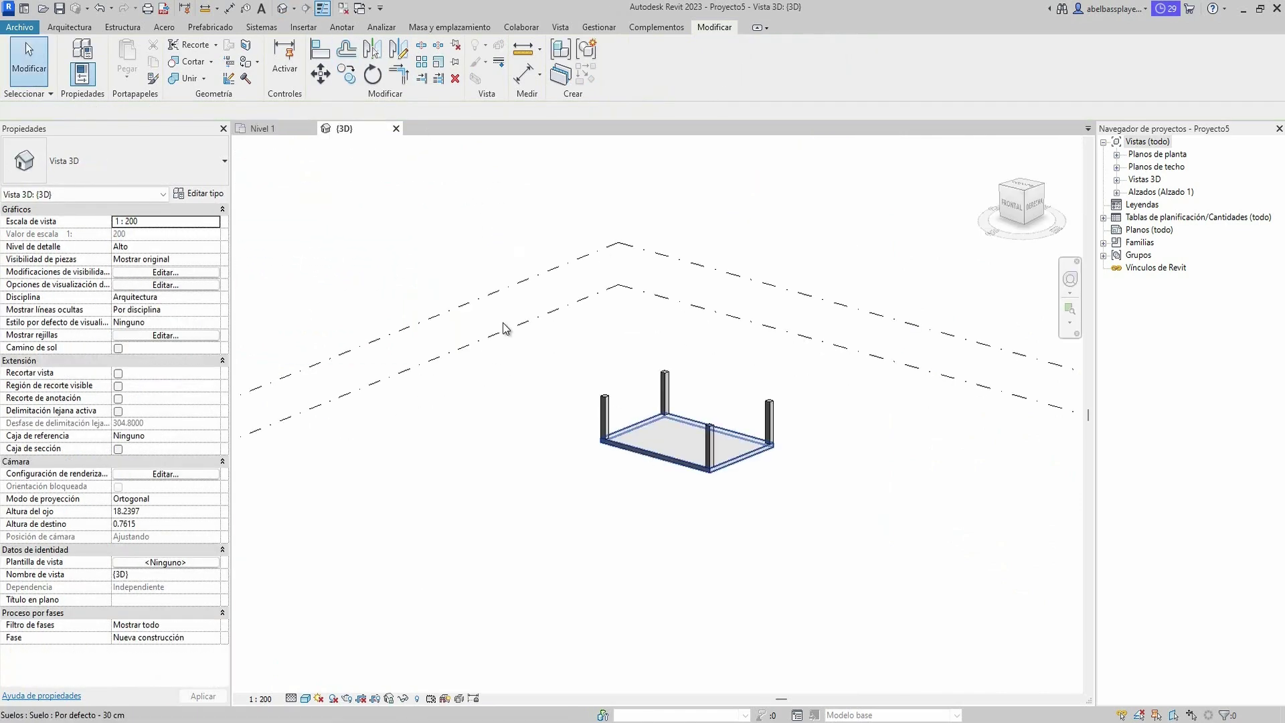
click(260, 128)
Duplicate the Muro cortina - simple wall type as MURO CORTINA TIPO 1.
click(68, 27)
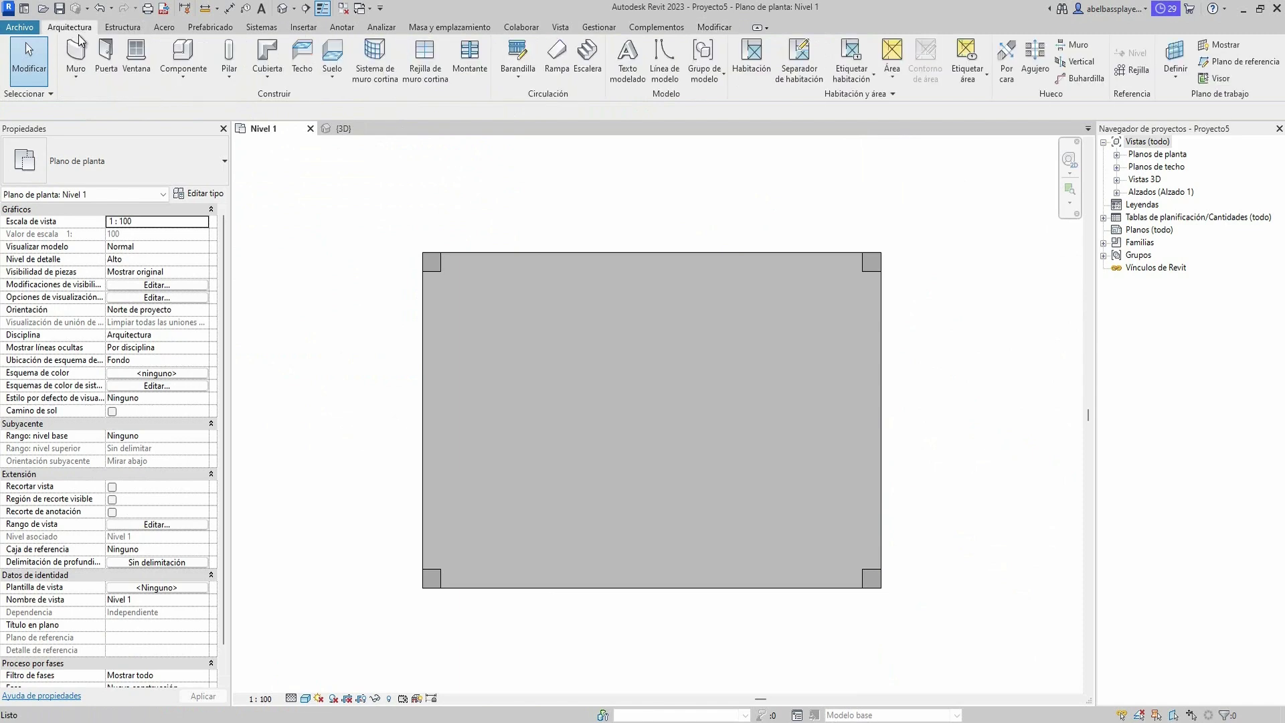
click(76, 57)
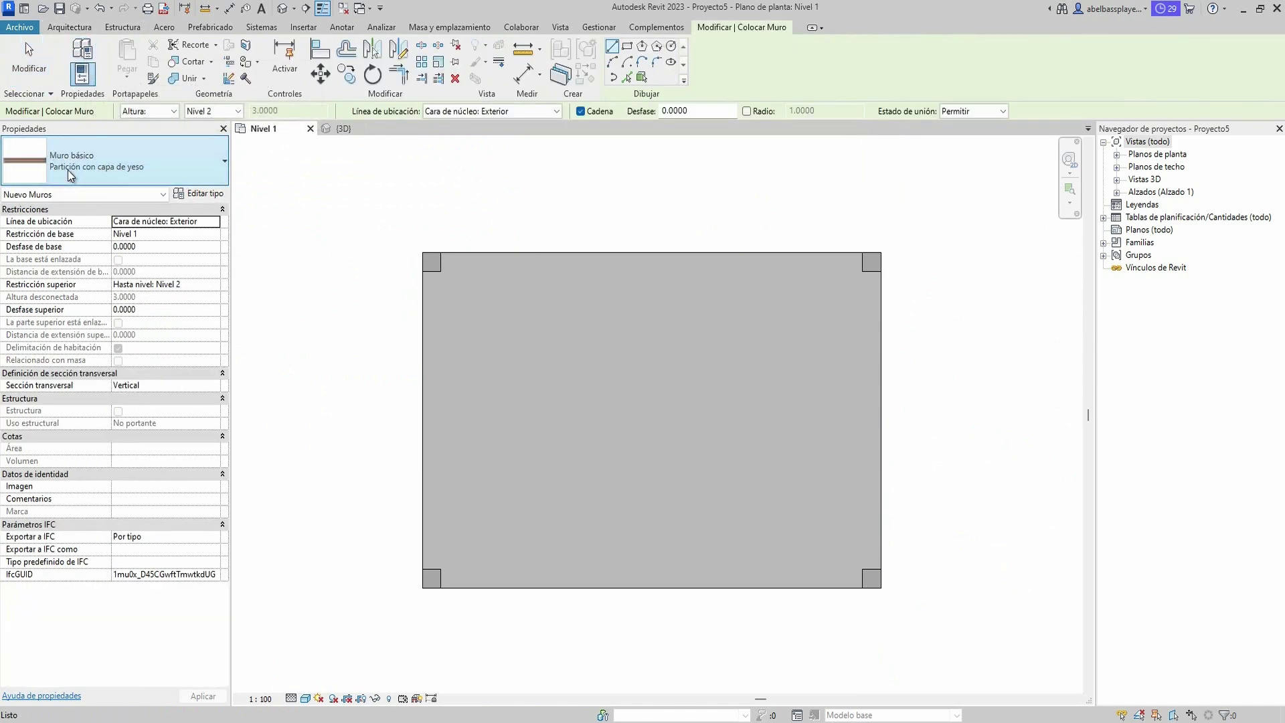
click(67, 167)
click(147, 495)
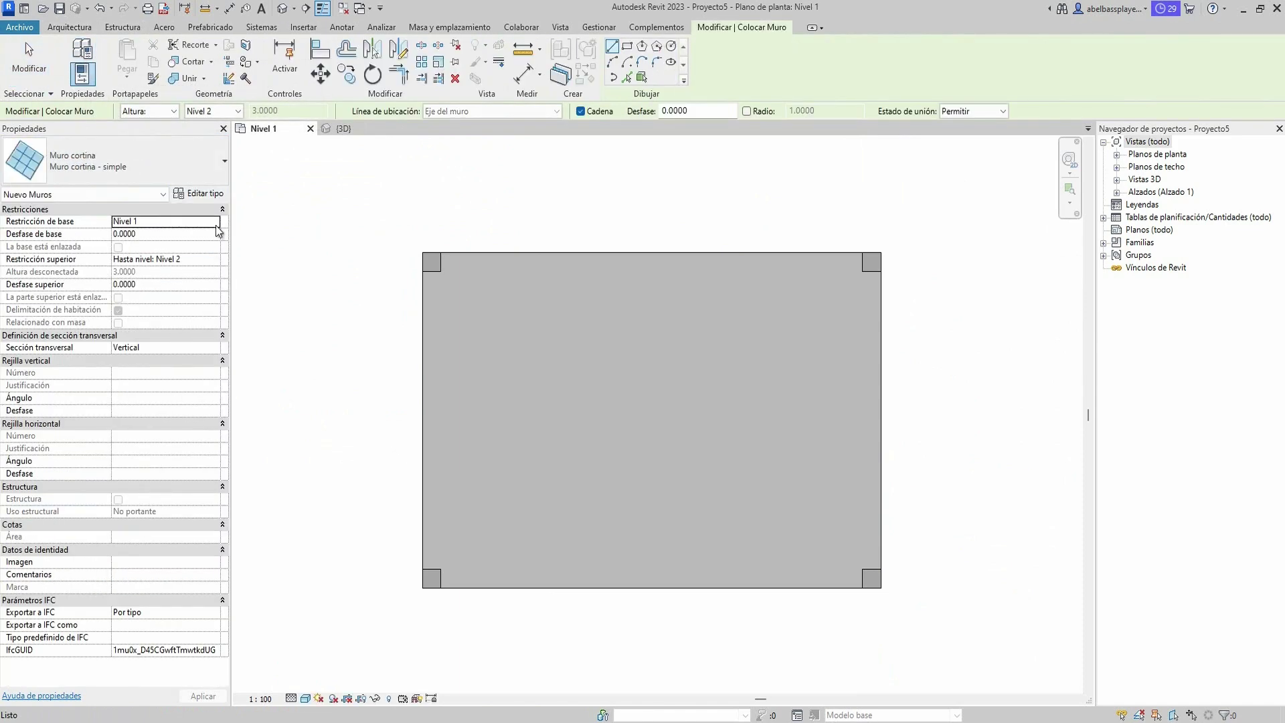
click(199, 194)
click(1082, 256)
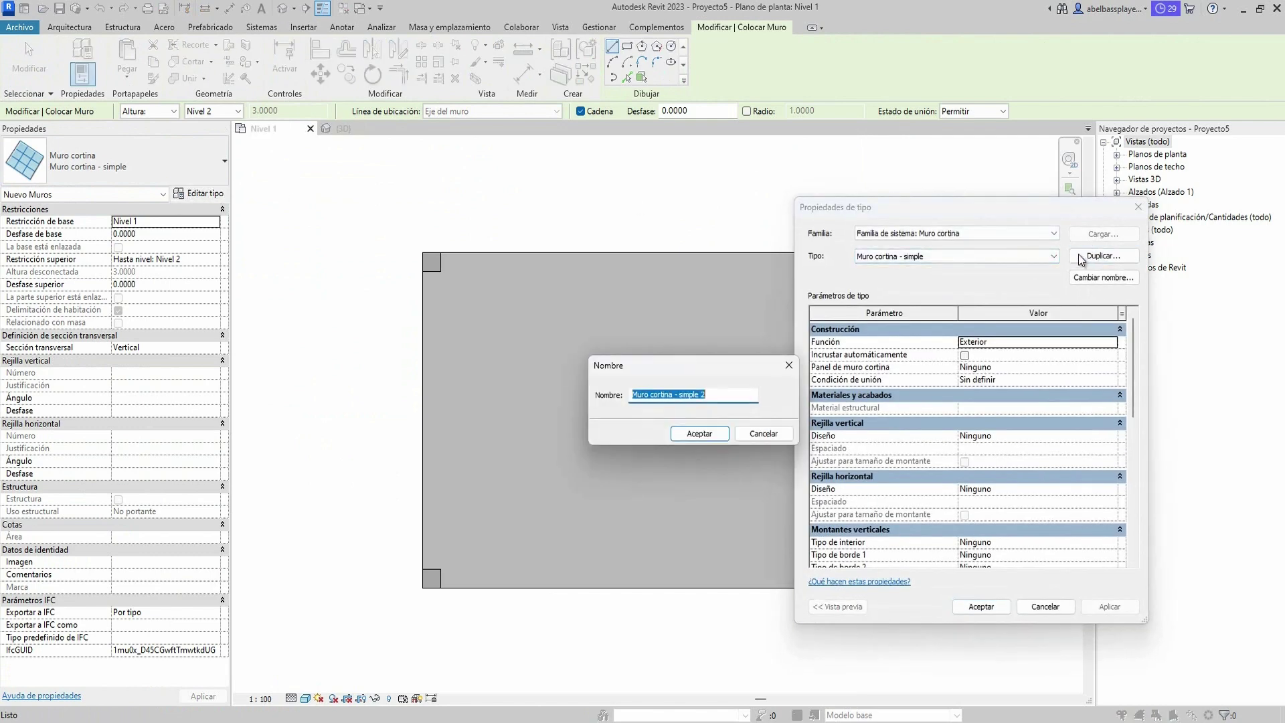
text(MURO CORTINA T)
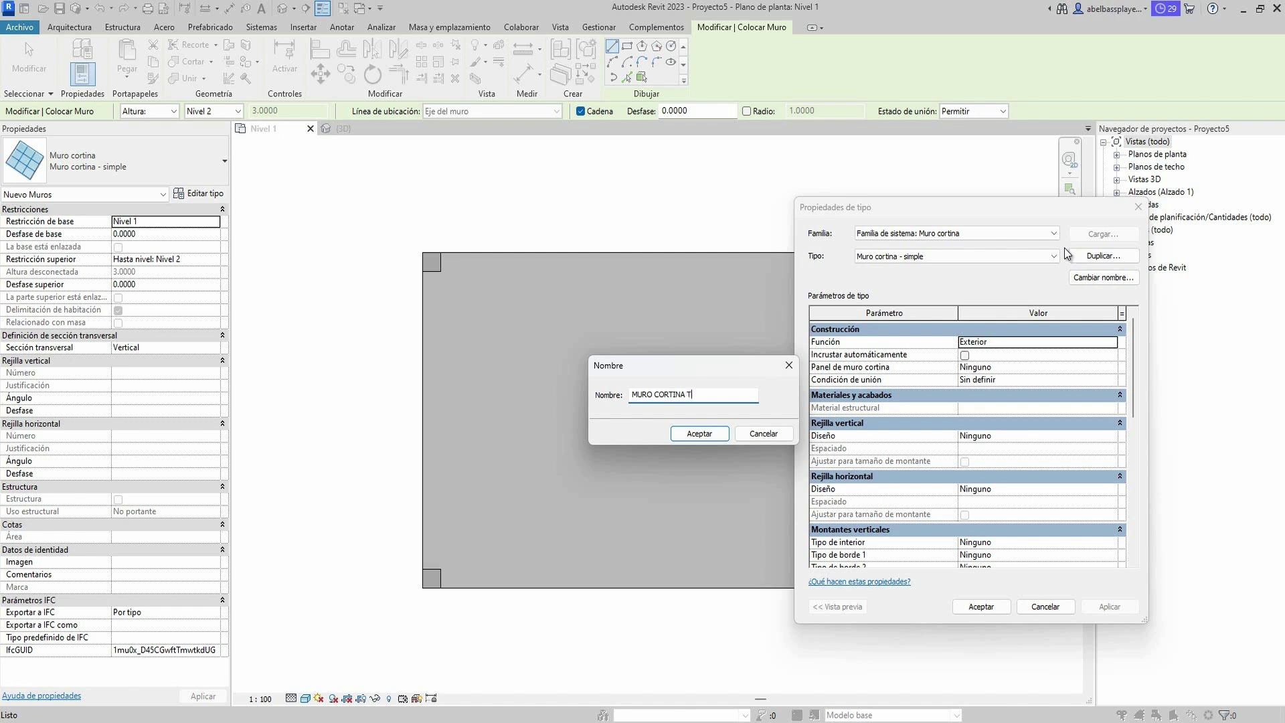
text(1)
key(Return)
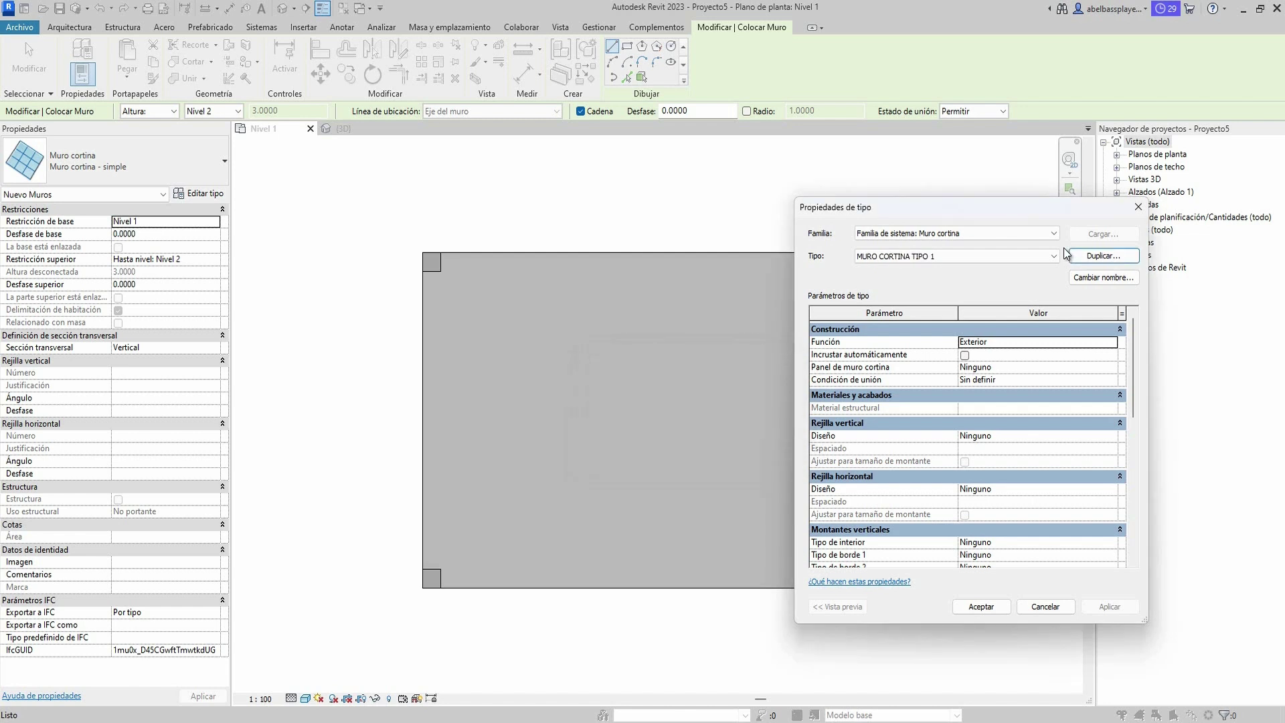
Try the curtain wall type itself as the panel and dismiss the invalid-panel error.
click(1113, 343)
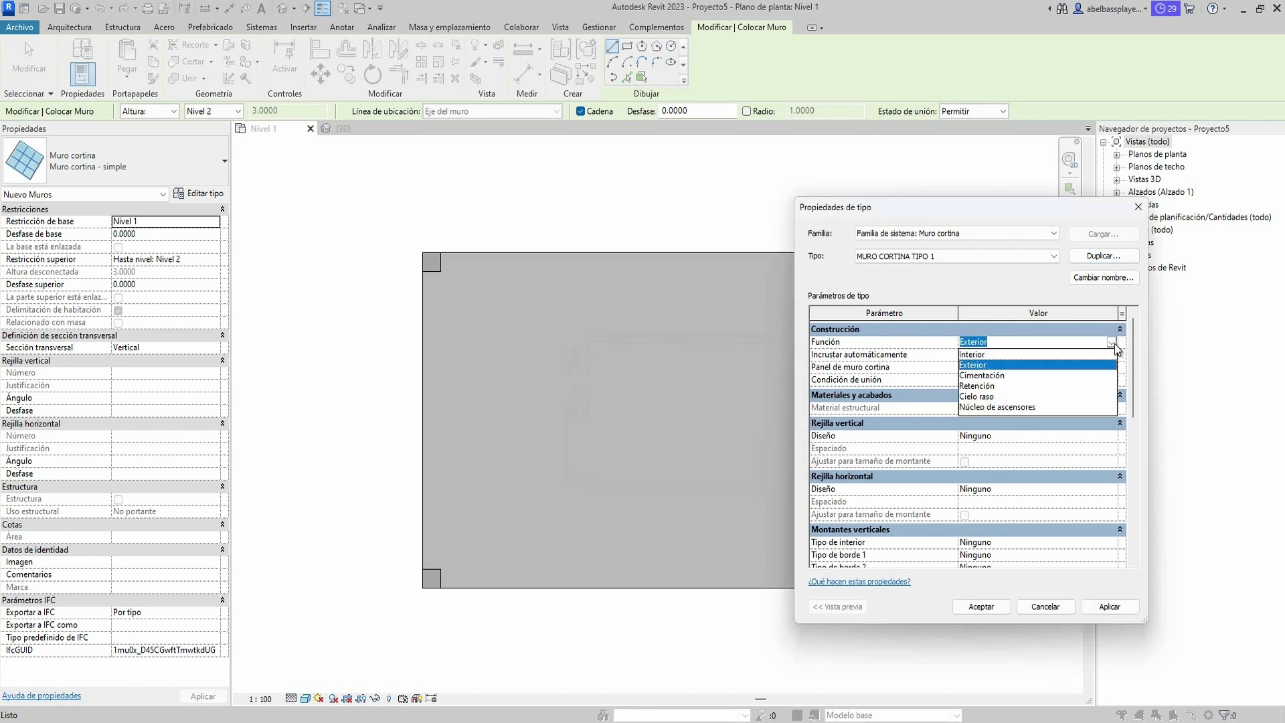
click(1116, 348)
click(1114, 372)
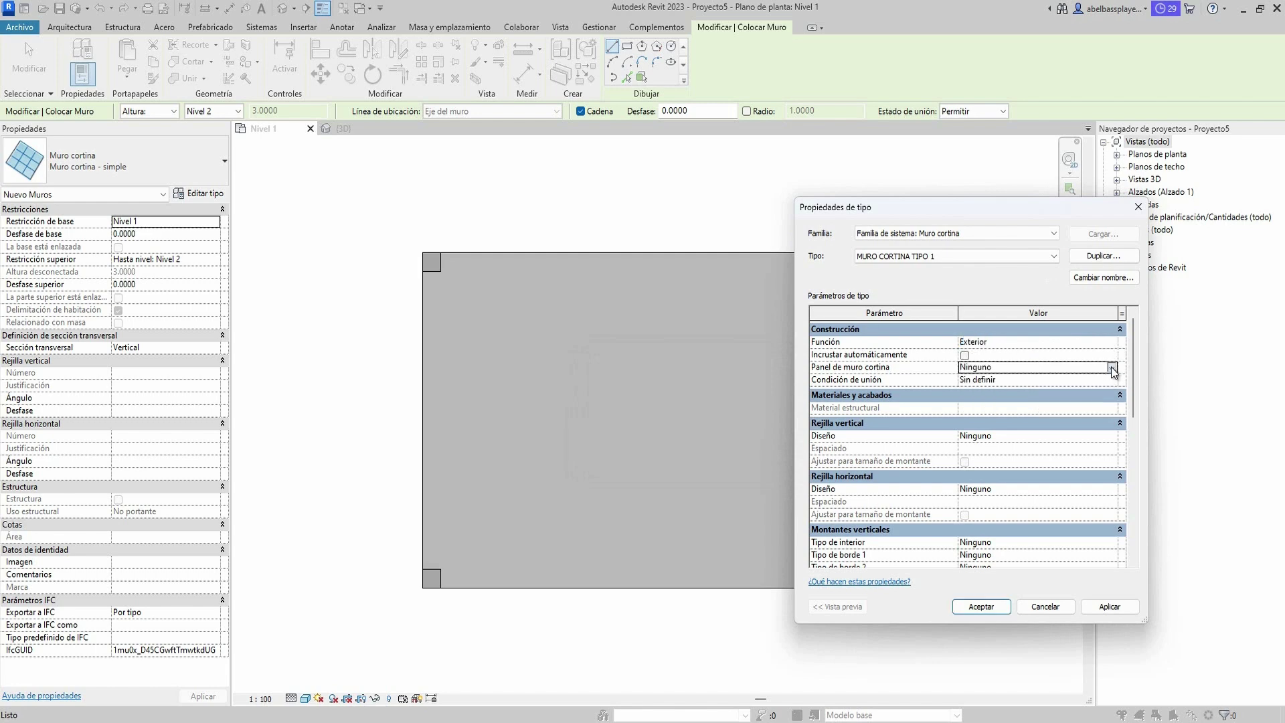
scroll(1105, 397, down, 3)
scroll(1084, 422, down, 3)
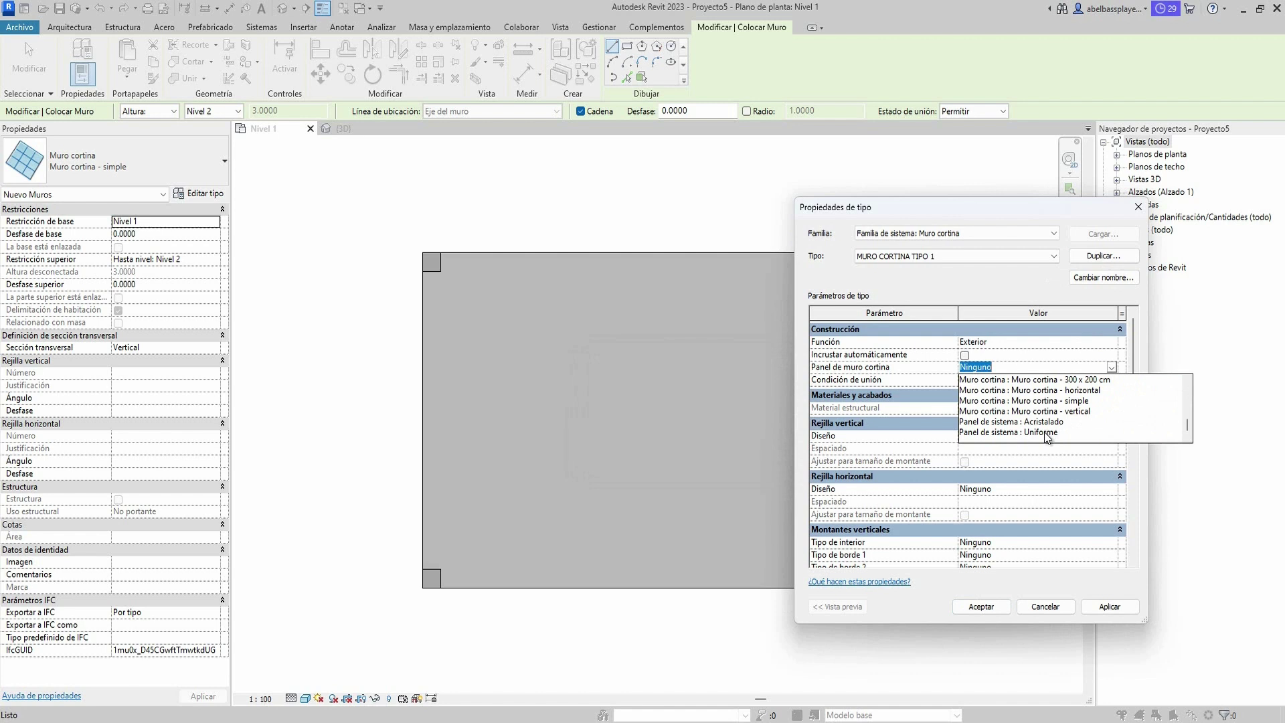
scroll(1084, 428, up, 2)
scroll(1106, 423, up, 1)
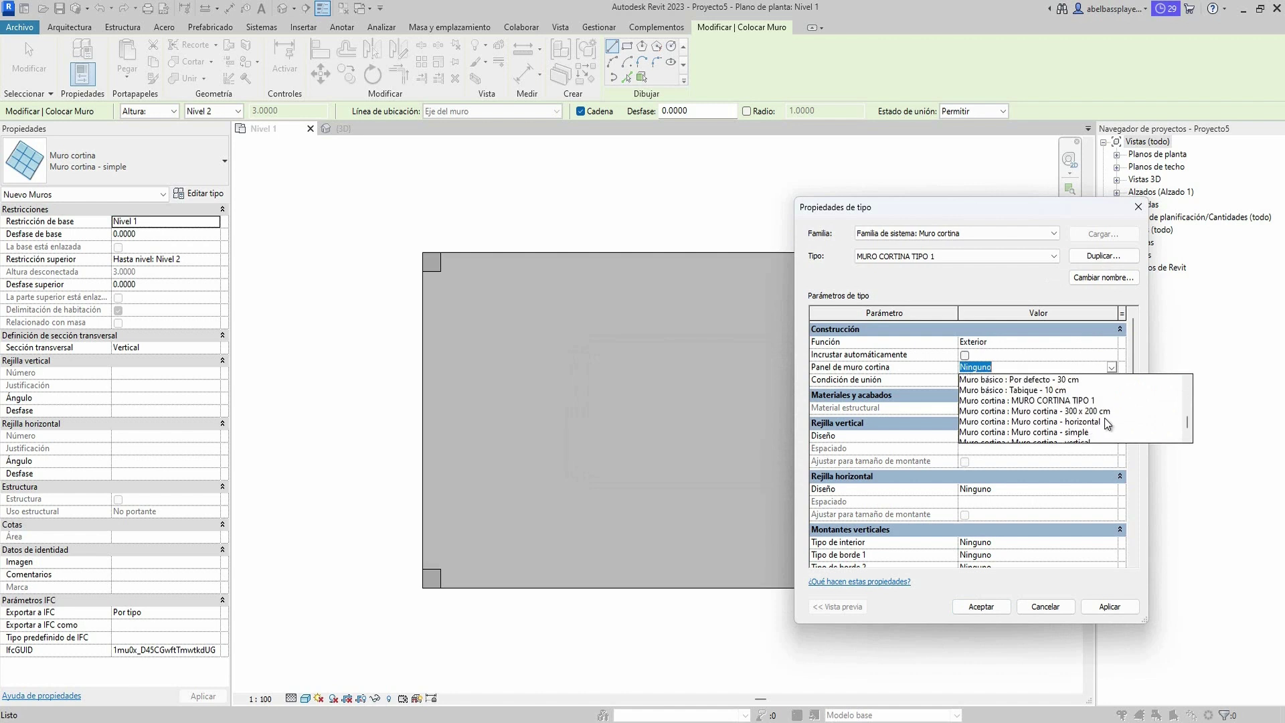
click(1079, 401)
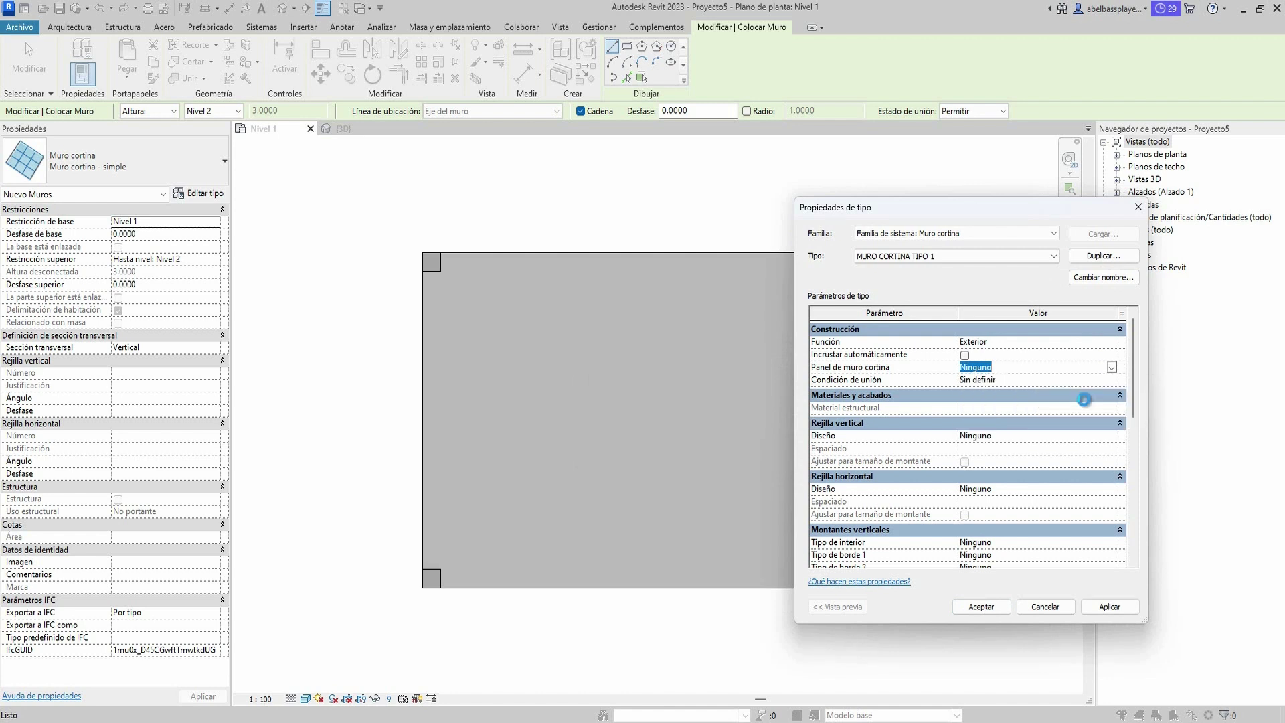
click(719, 379)
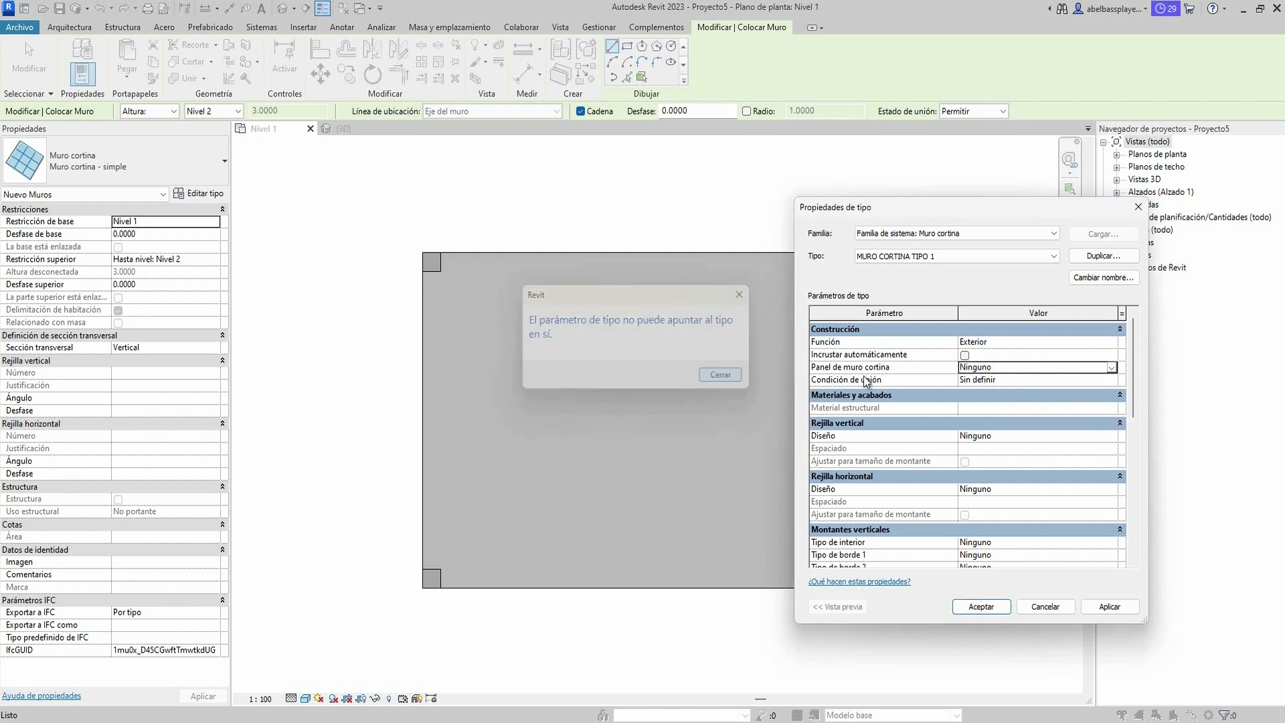
Set the curtain panel to Panel de sistema : Uniforme.
click(1113, 369)
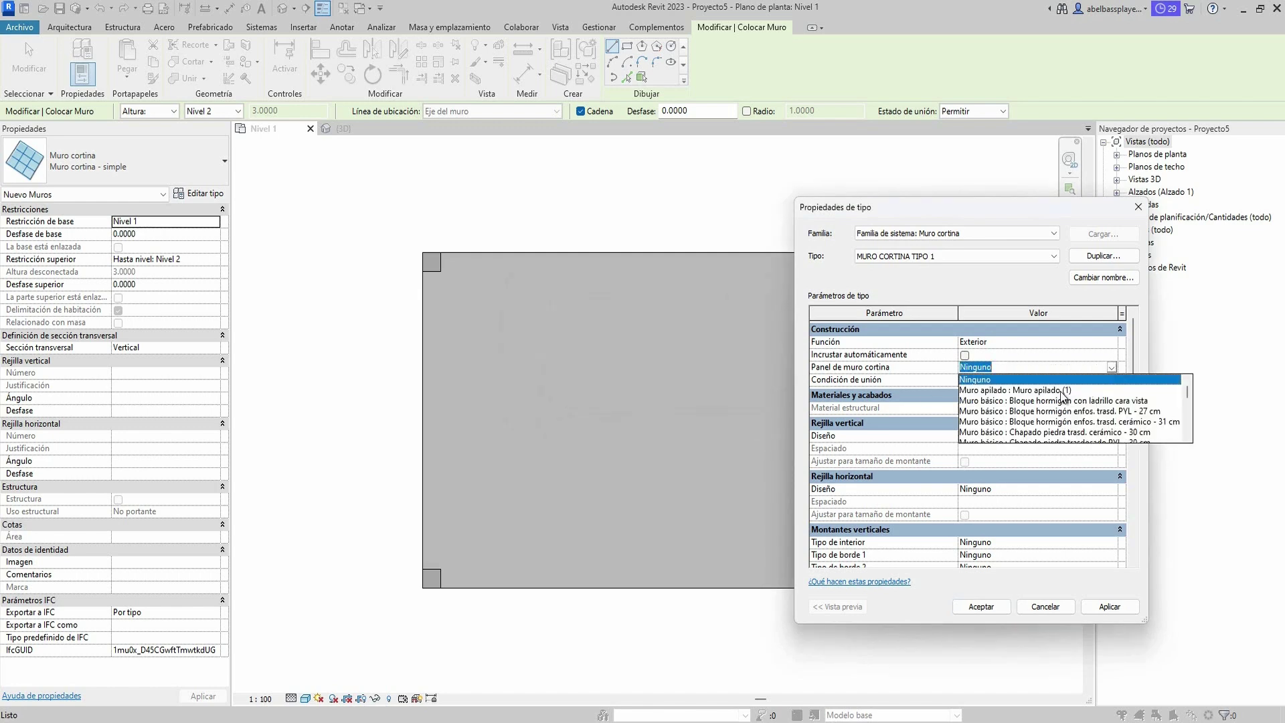
scroll(1063, 397, down, 1)
scroll(1063, 398, down, 1)
scroll(1063, 399, down, 1)
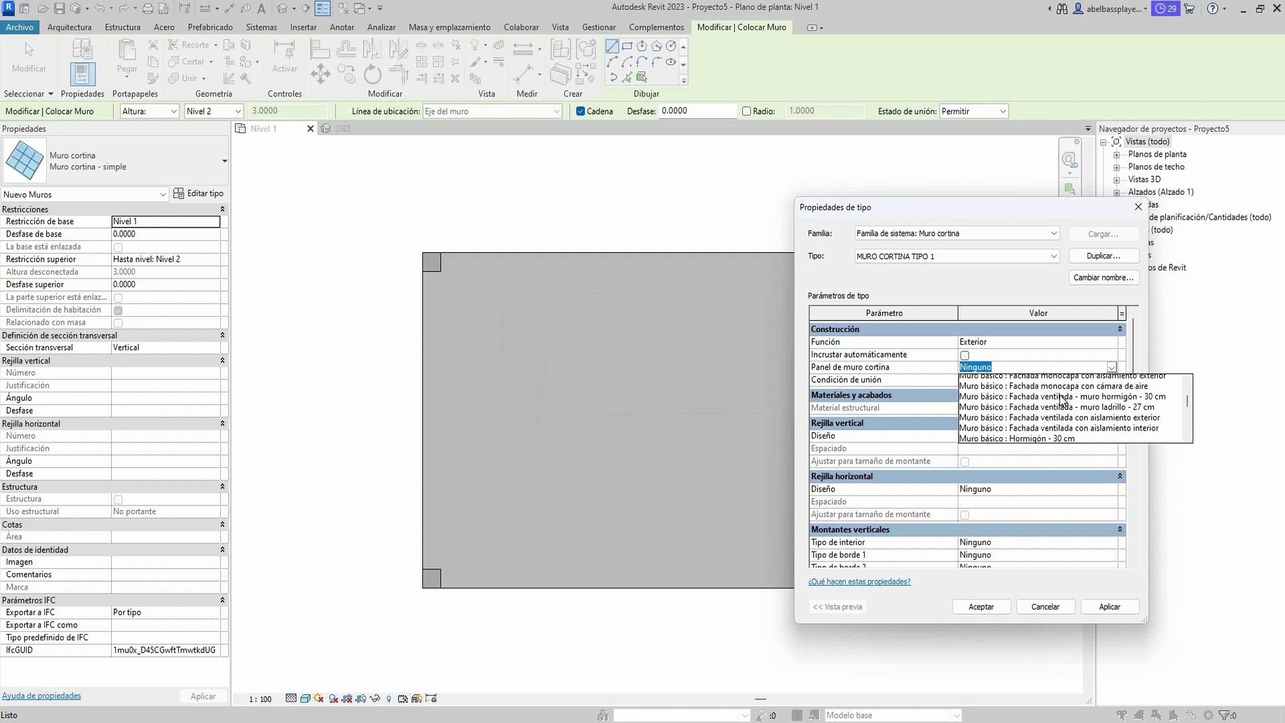
scroll(1062, 399, down, 1)
scroll(1062, 399, down, 1)
scroll(1063, 399, down, 1)
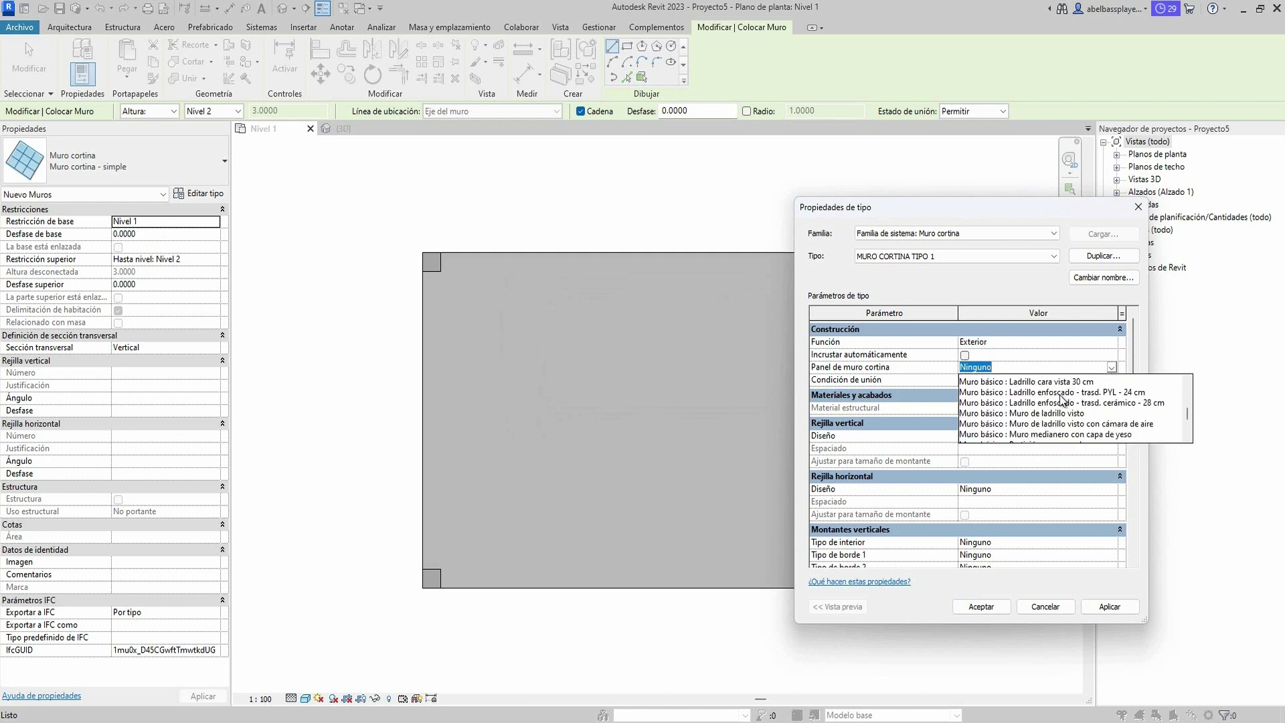
scroll(1063, 399, down, 1)
scroll(1062, 400, down, 1)
scroll(1063, 400, down, 1)
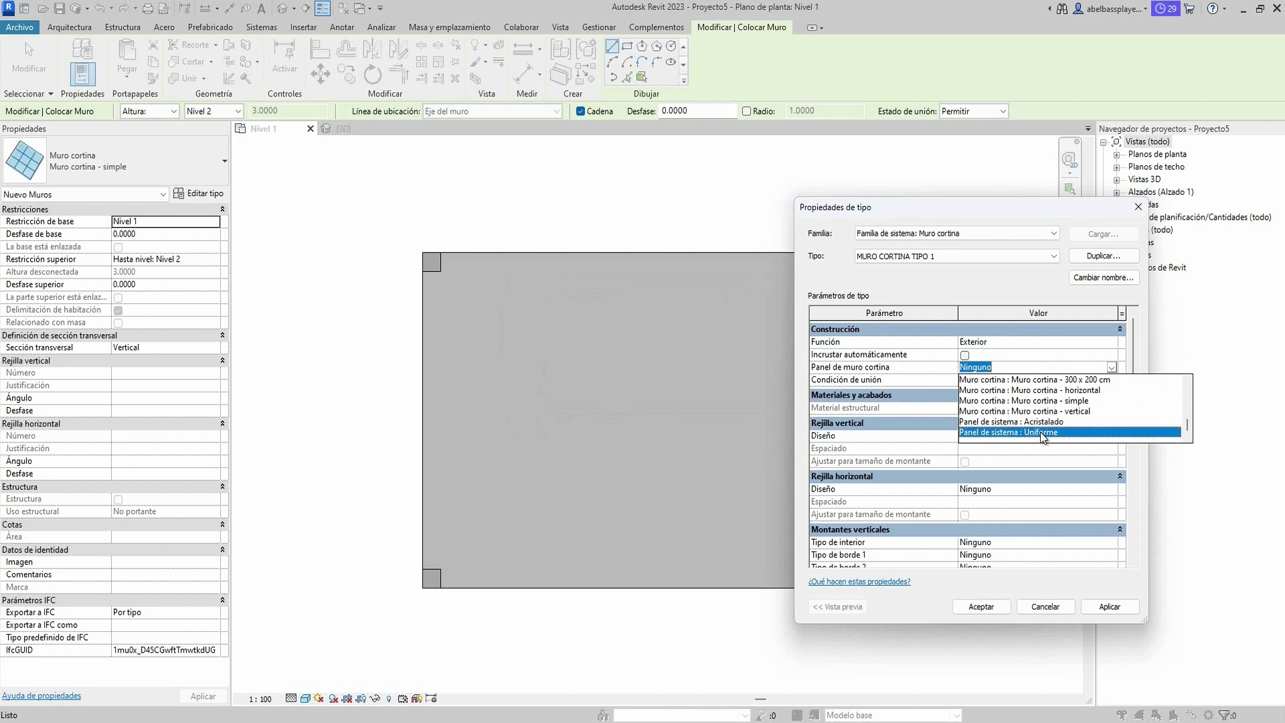
click(1048, 433)
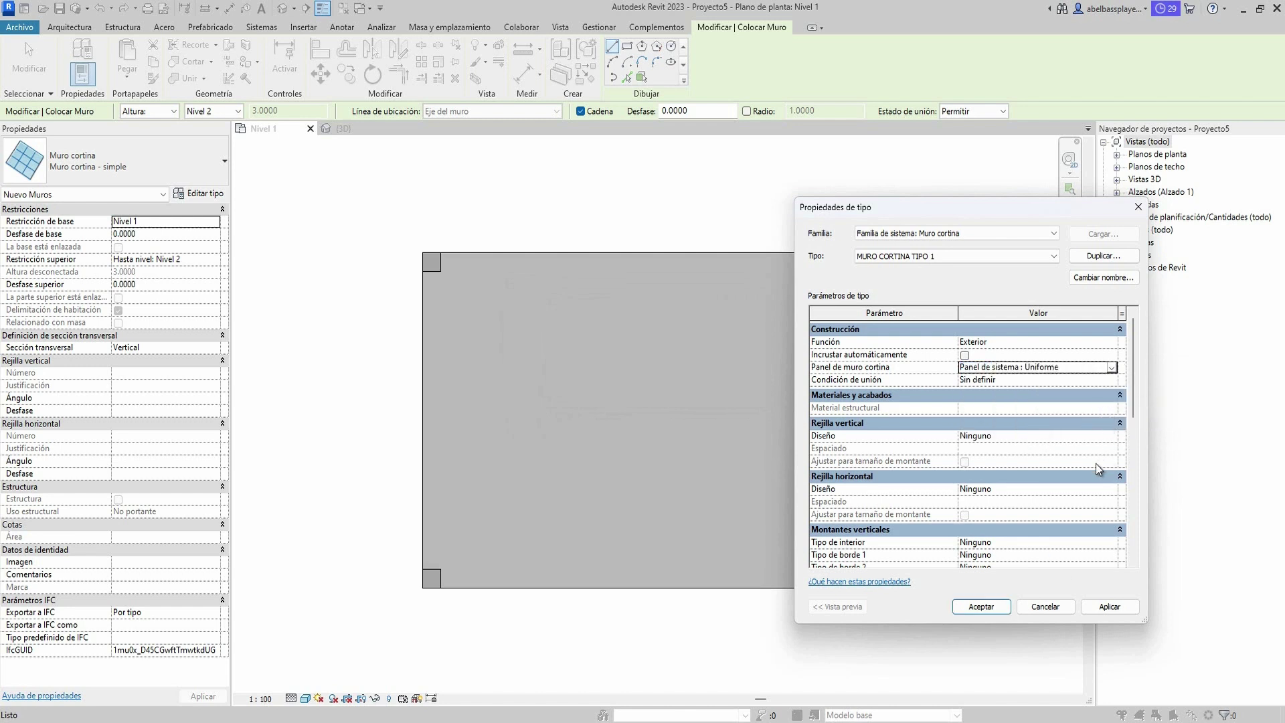
Enter .4 in the horizontal grid layout and bring up the interior horizontal mullion choices.
click(1080, 476)
click(1073, 478)
text(.4)
scroll(1066, 536, down, 2)
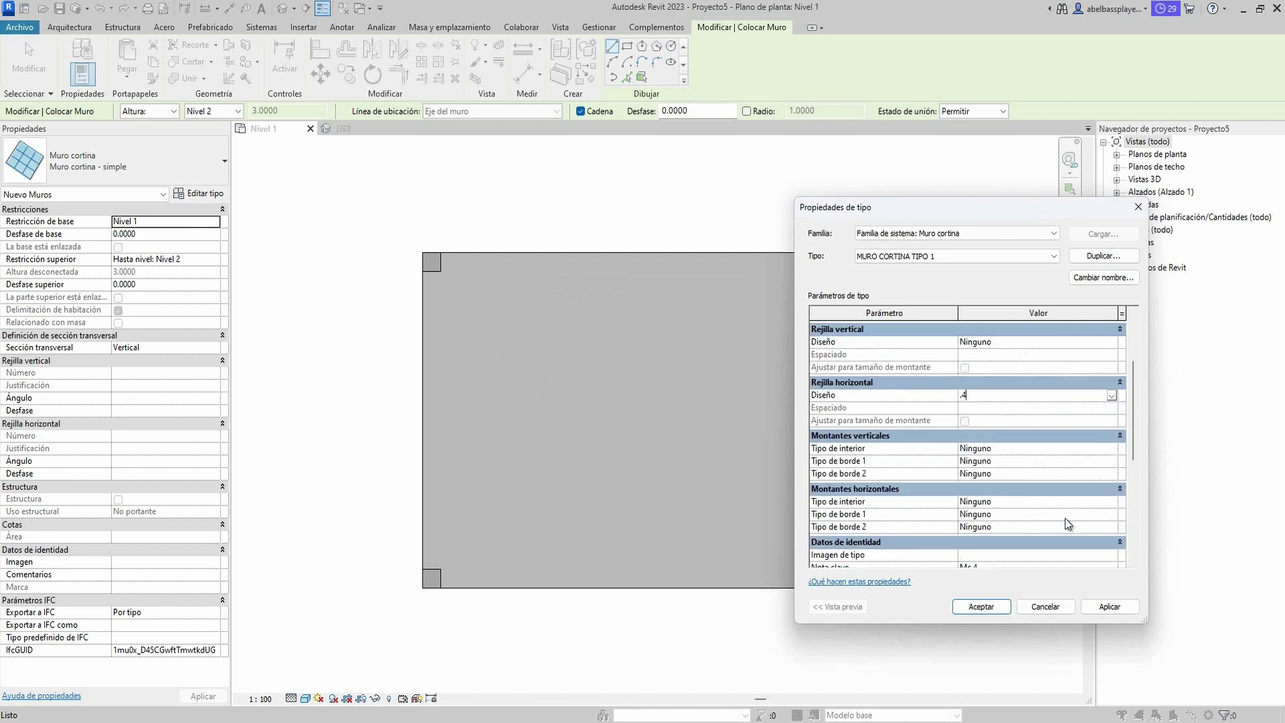
scroll(1067, 525, down, 2)
click(1111, 446)
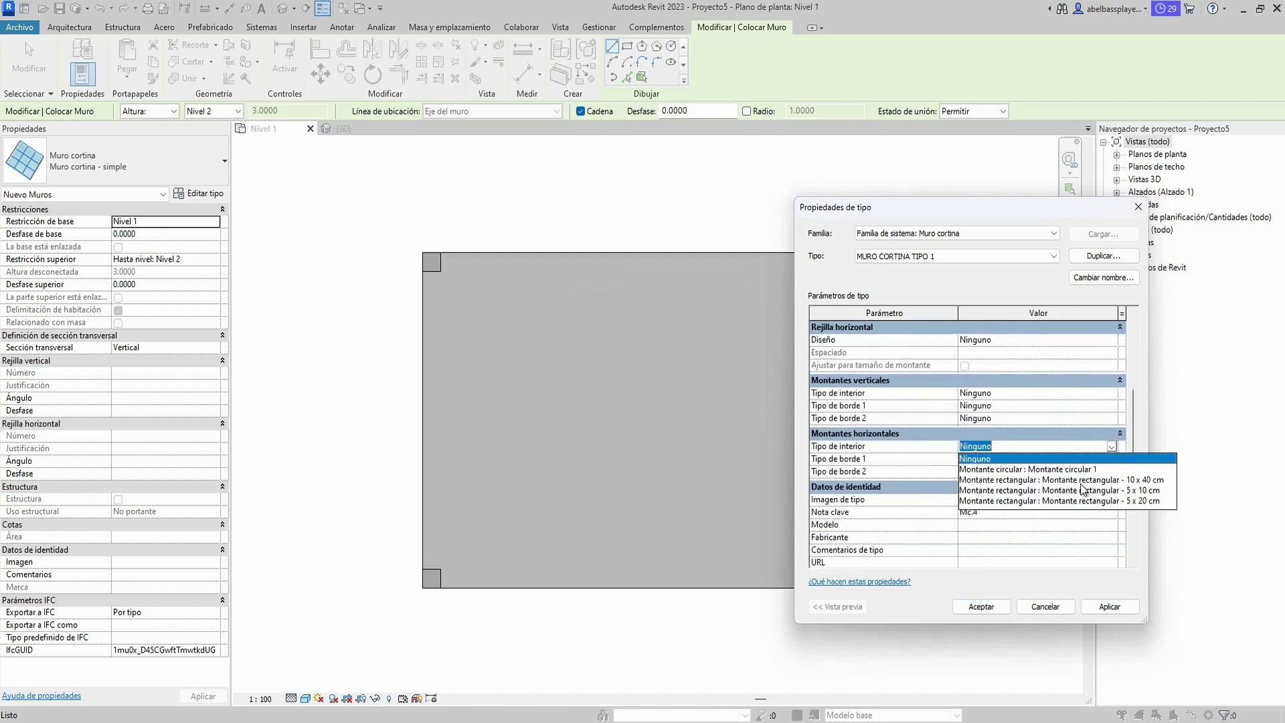
Apply a rectangular horizontal mullion and draw the 9.2 m curtain wall along the slab's bottom edge.
click(1074, 501)
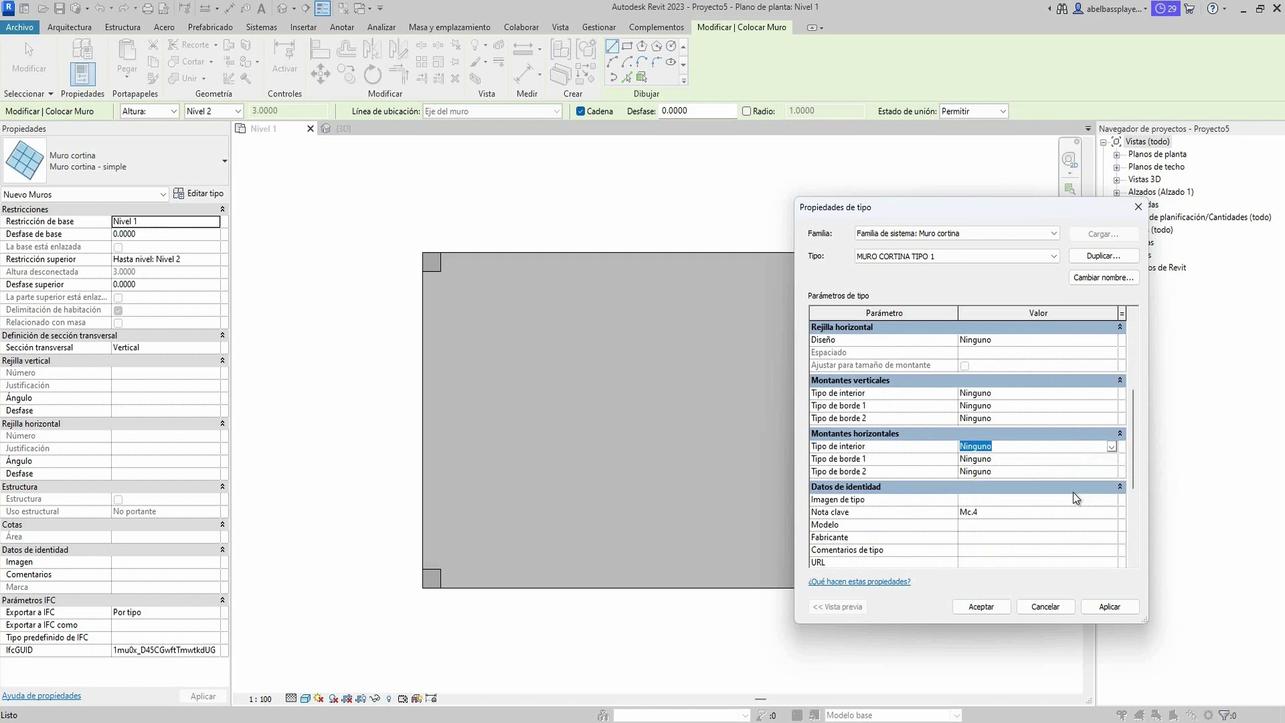
click(981, 606)
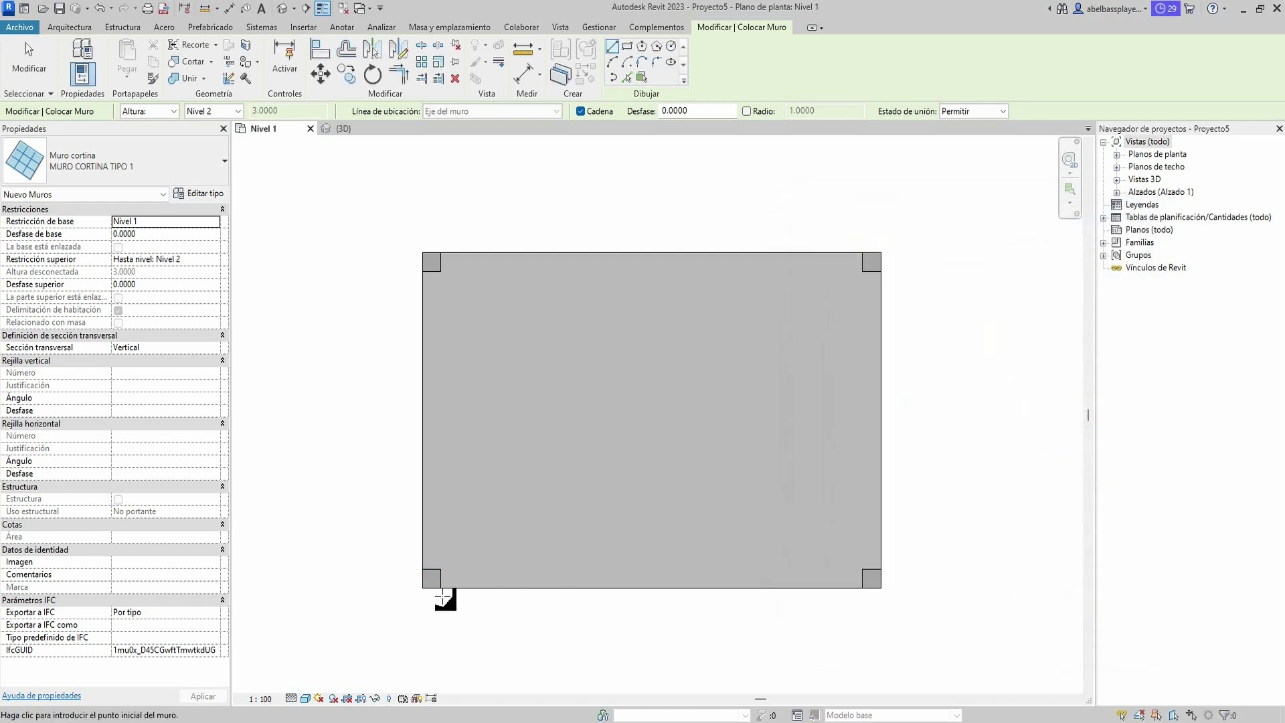
click(440, 577)
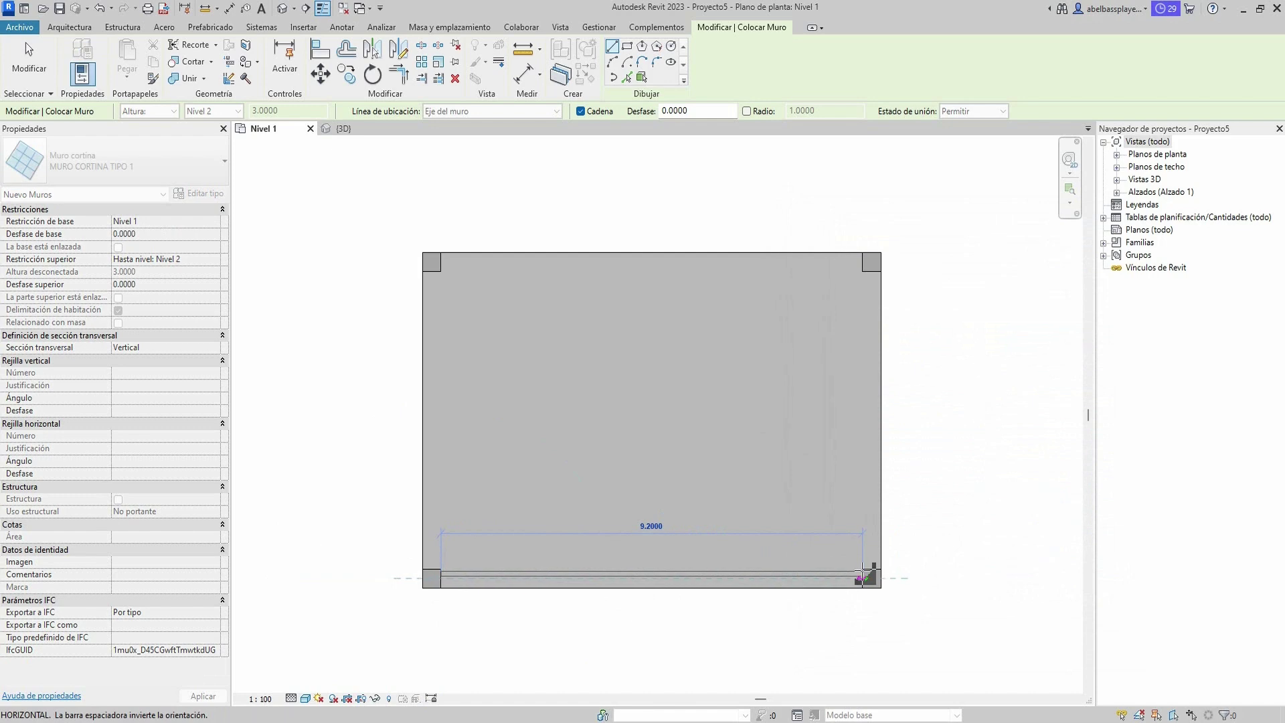
click(857, 574)
key(Escape)
key(Escape)
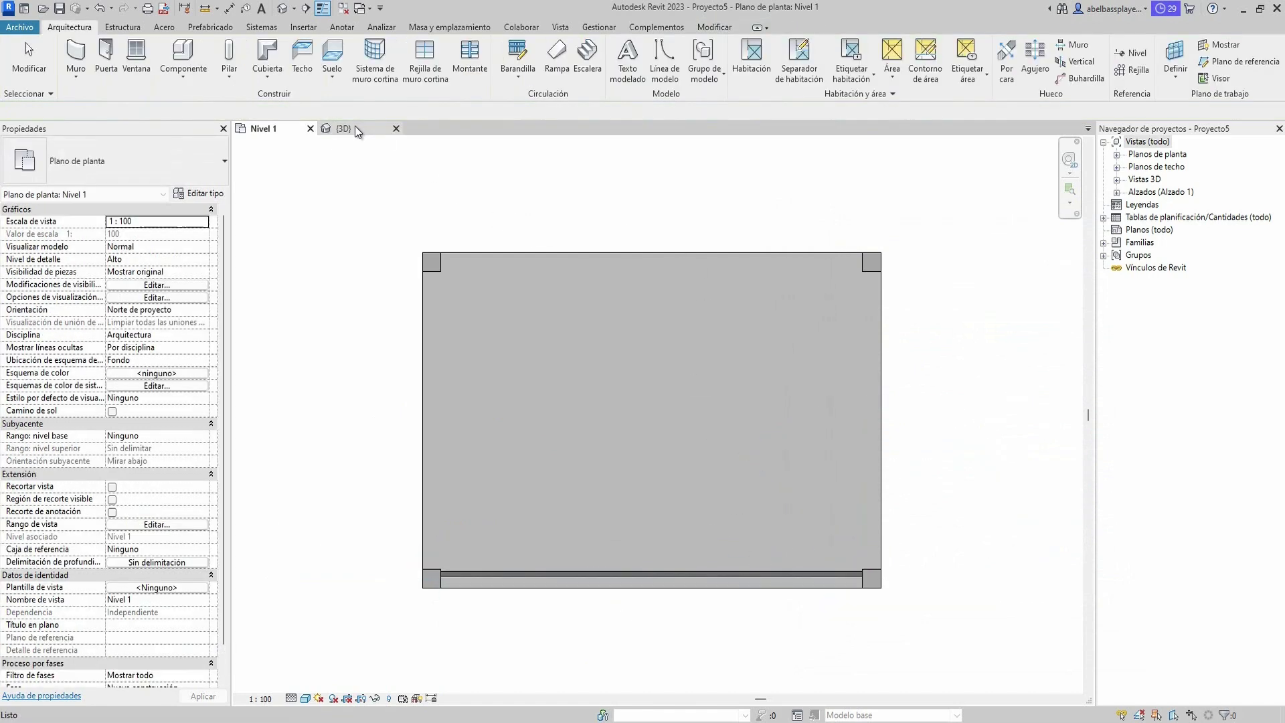
Show the new curtain wall in the 3D view and select it.
click(344, 128)
mouse_move(786, 541)
shift+middle_down()
mouse_move(587, 416)
mouse_move(687, 433)
mouse_move(809, 355)
mouse_move(752, 360)
shift+middle_up()
click(752, 359)
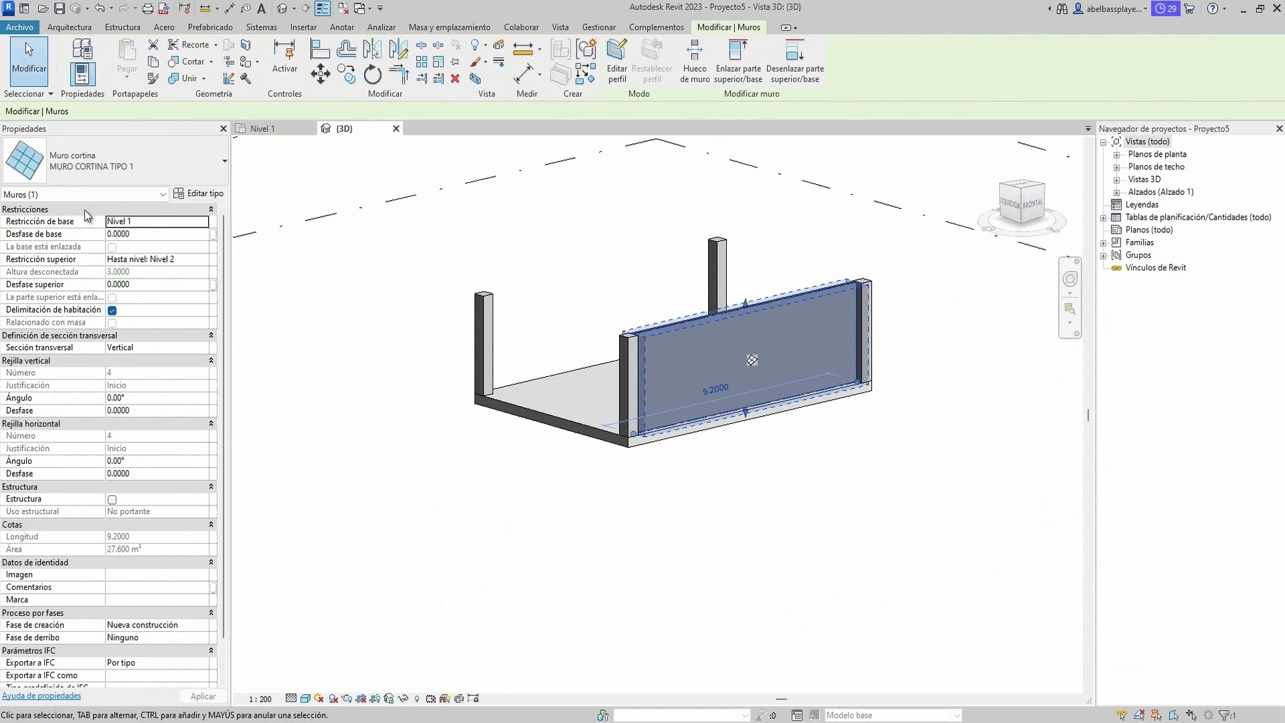
Reset the curtain panel to Ninguno and pick 5 x 10 cm rectangular interior horizontal mullions.
click(198, 193)
click(1116, 373)
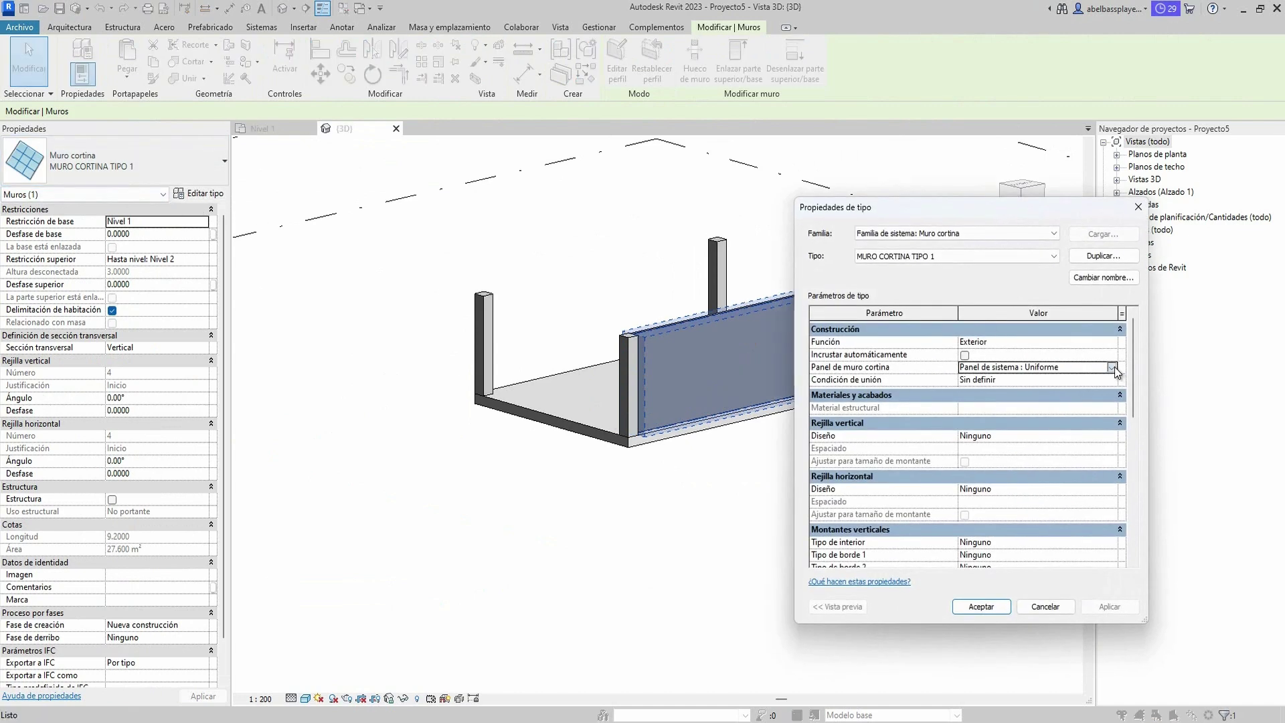
scroll(1044, 408, up, 5)
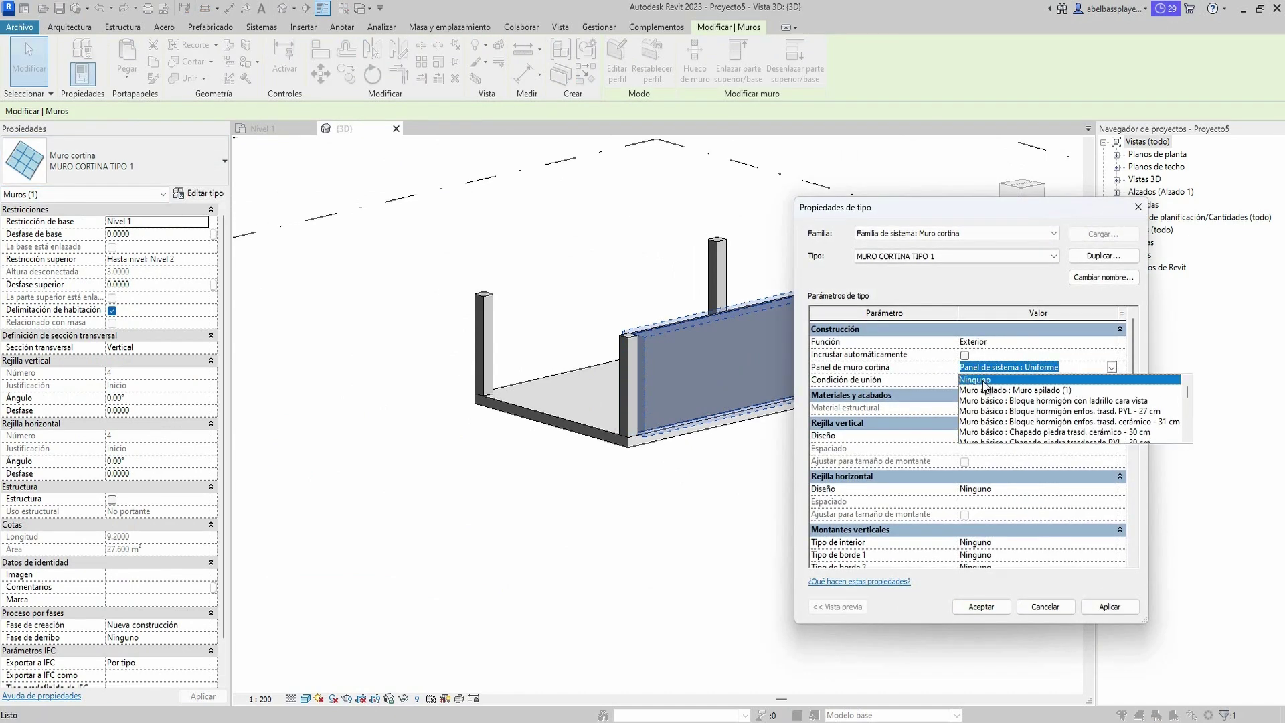
click(990, 380)
click(1108, 606)
scroll(1104, 529, down, 2)
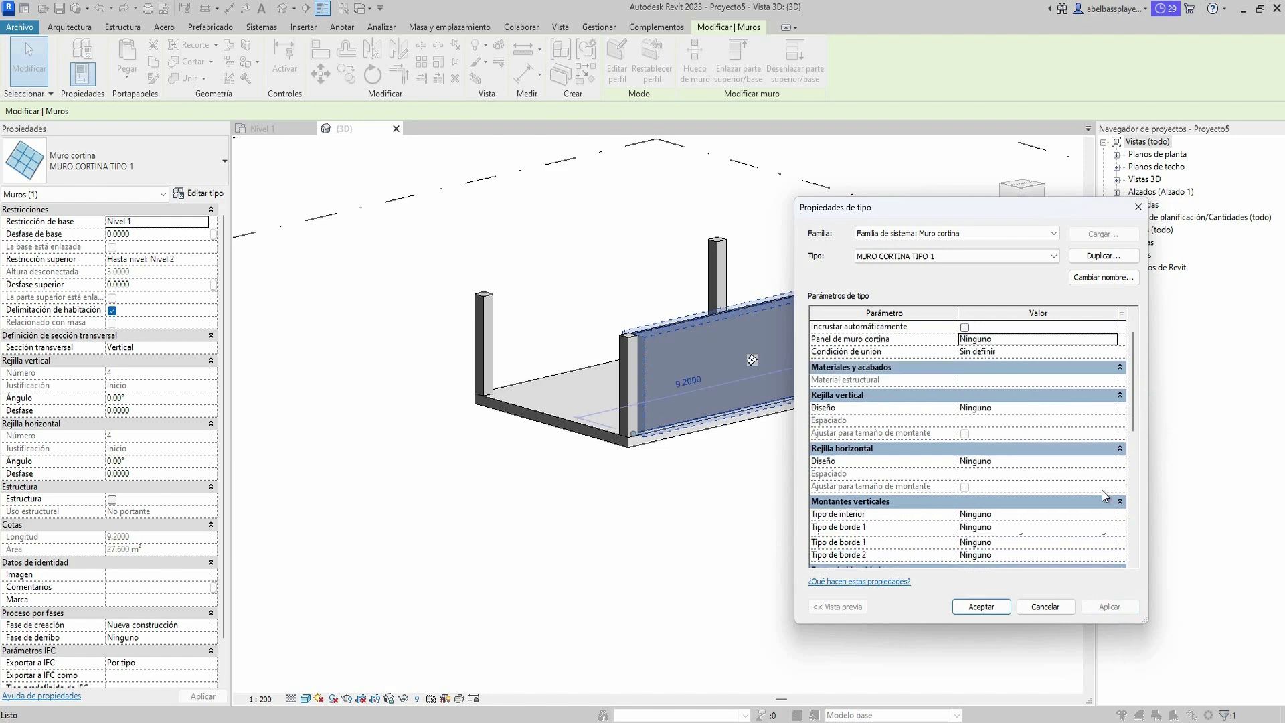
scroll(1107, 469, down, 5)
scroll(1102, 515, up, 1)
click(1113, 385)
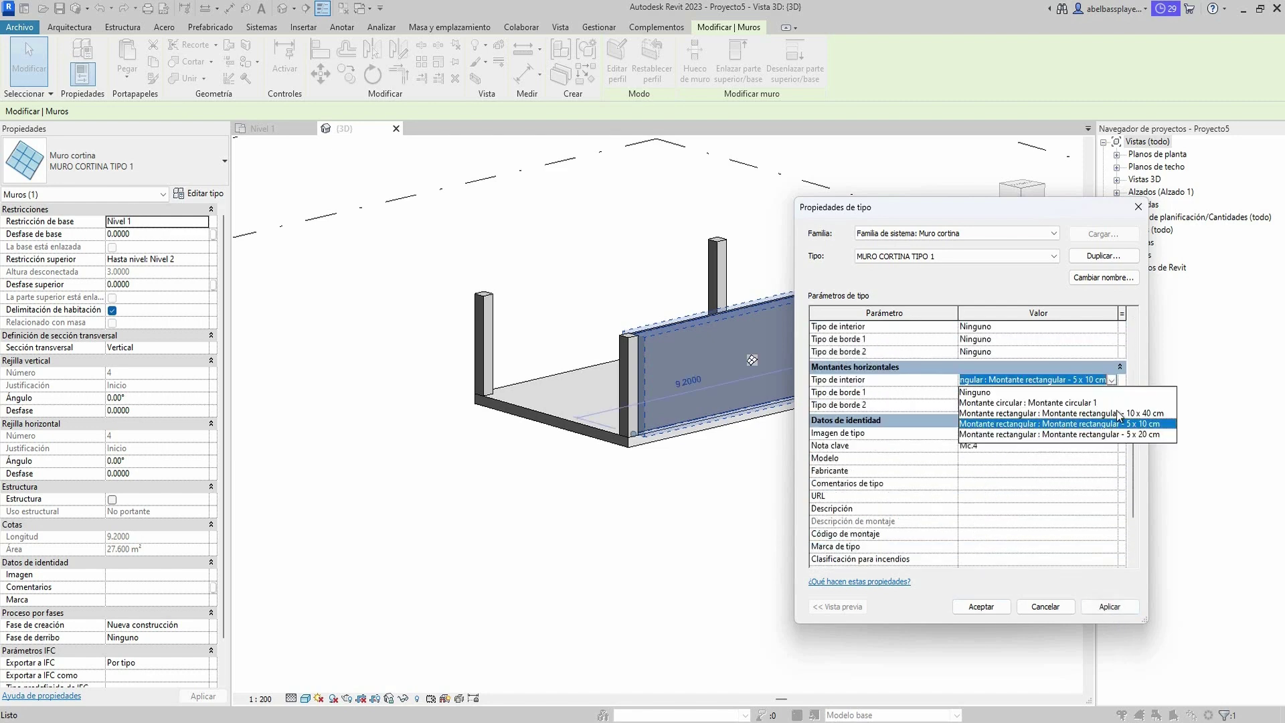
click(1119, 423)
click(1109, 606)
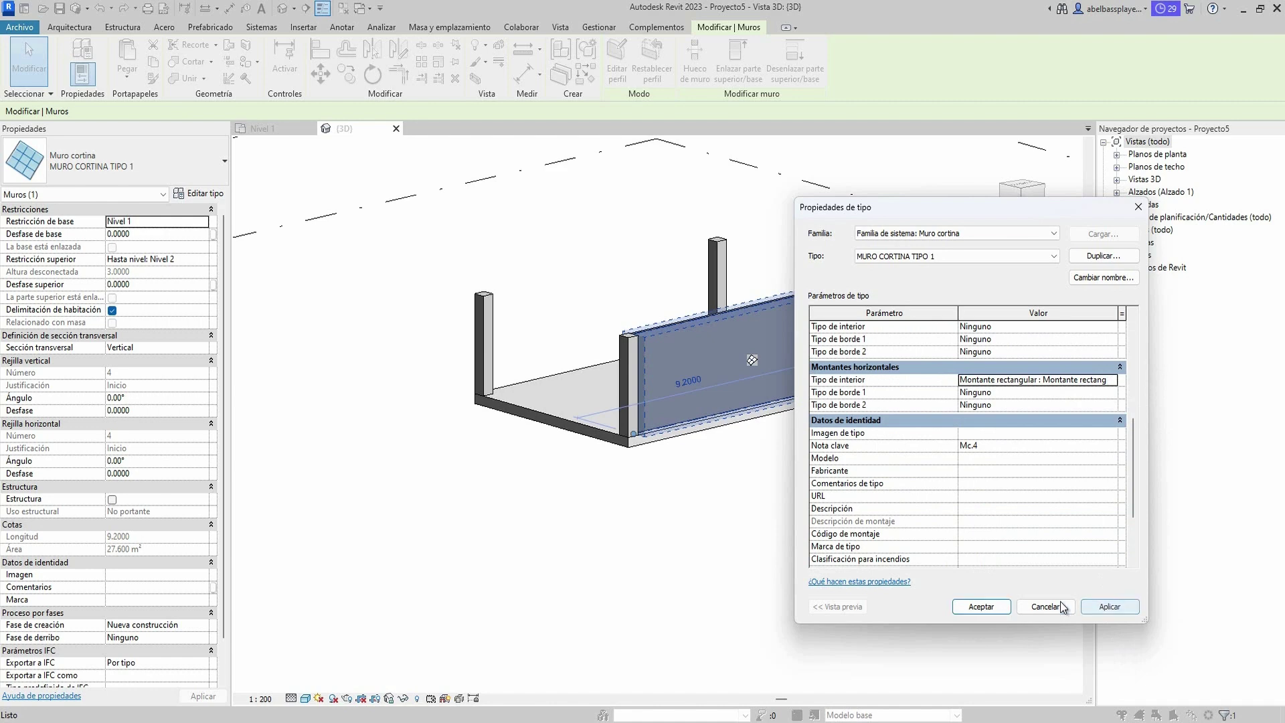
click(982, 607)
Reselect the wall, orbit closer, and review its type properties with the panel left at Ninguno.
click(717, 519)
scroll(717, 519, up, 2)
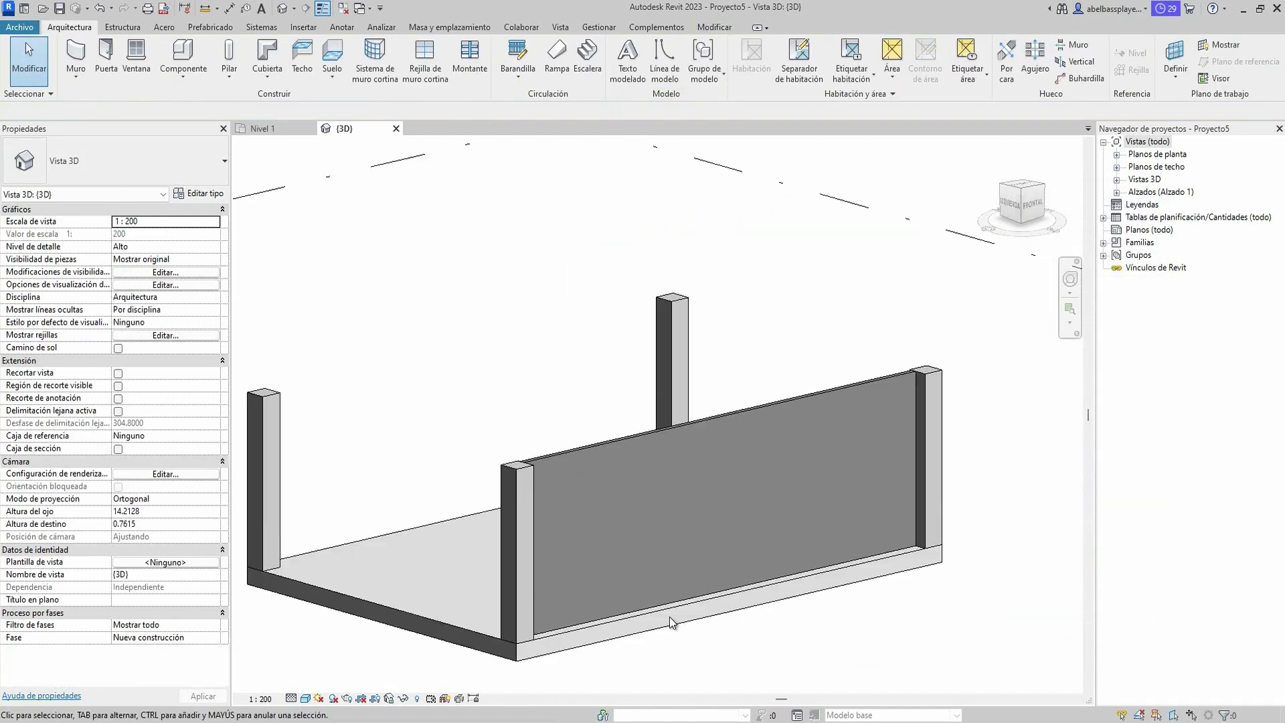
click(645, 466)
mouse_move(646, 466)
shift+middle_down()
mouse_move(809, 590)
mouse_move(921, 436)
mouse_move(978, 545)
mouse_move(870, 508)
shift+middle_up()
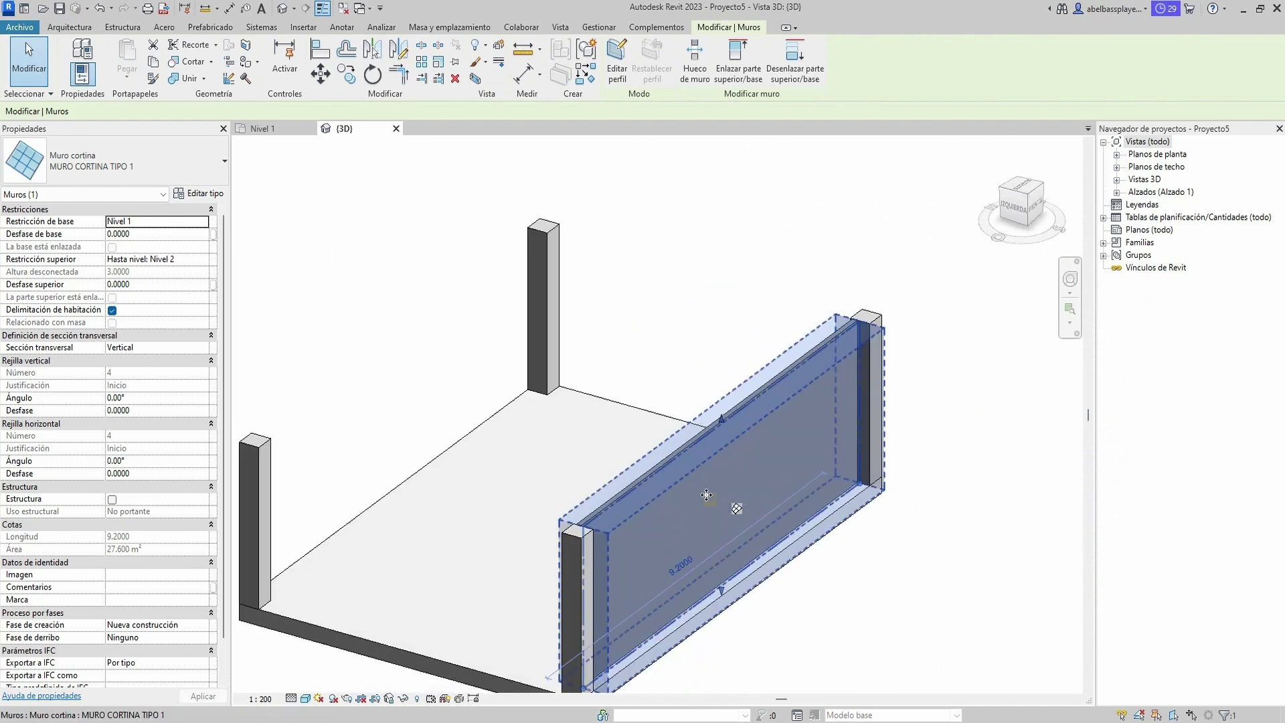
click(194, 196)
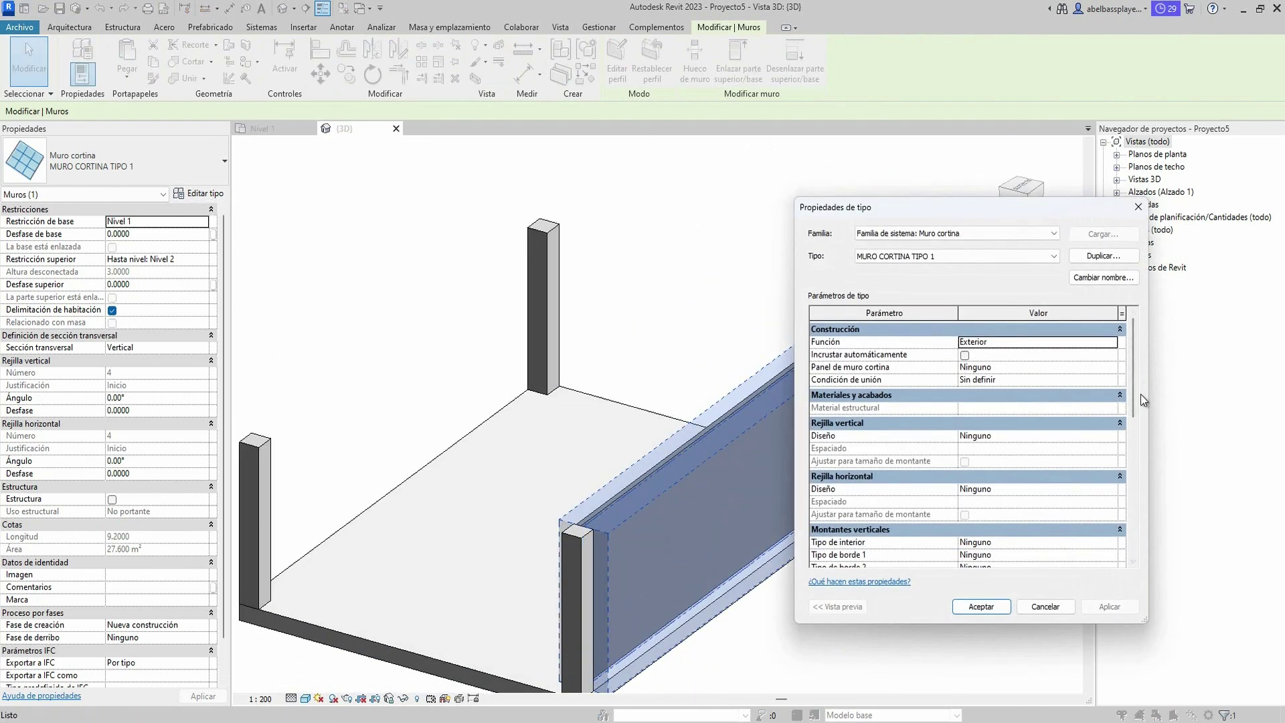
click(1113, 368)
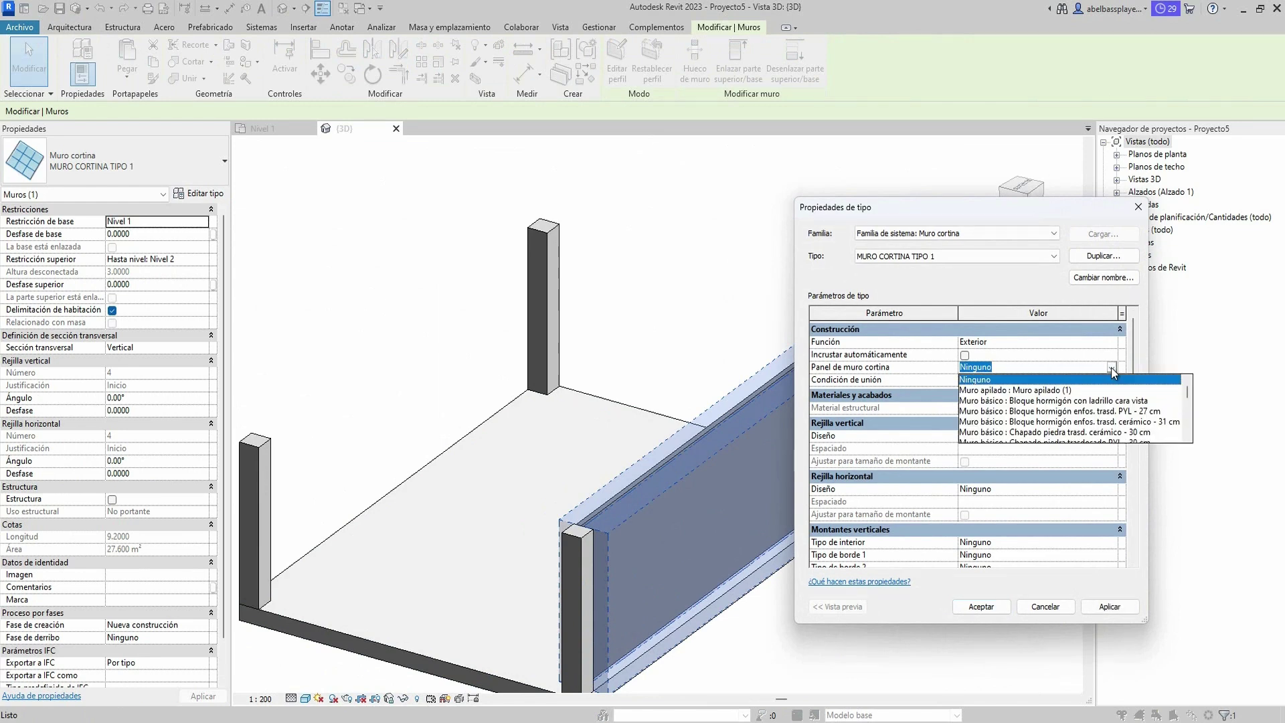
click(1110, 367)
scroll(1102, 472, down, 2)
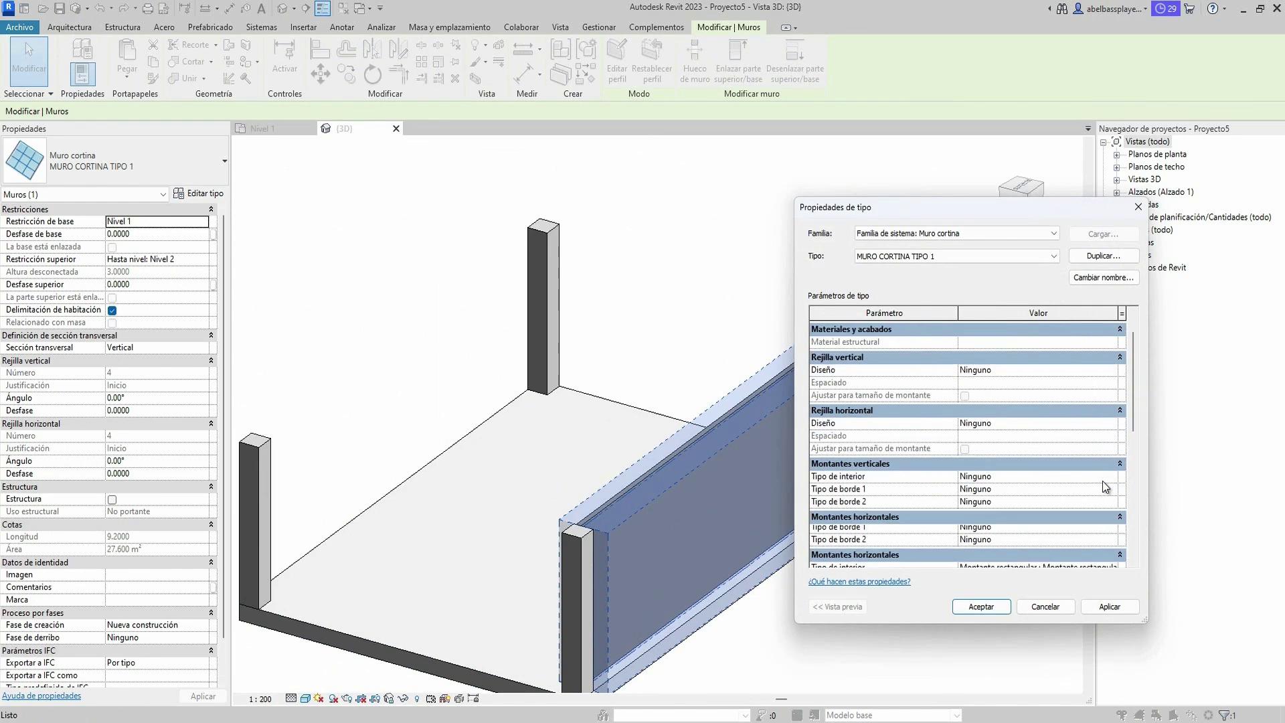
scroll(1073, 536, down, 1)
scroll(1065, 539, down, 1)
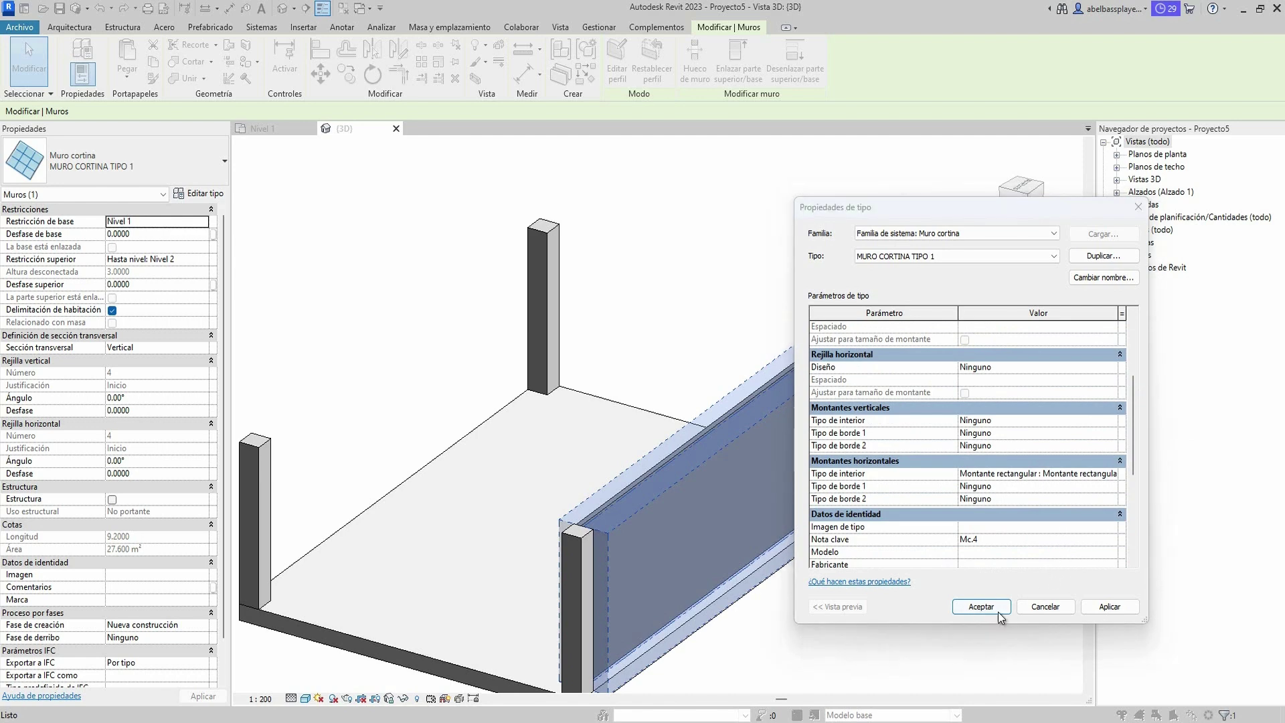
scroll(1051, 496, up, 3)
scroll(1050, 460, up, 1)
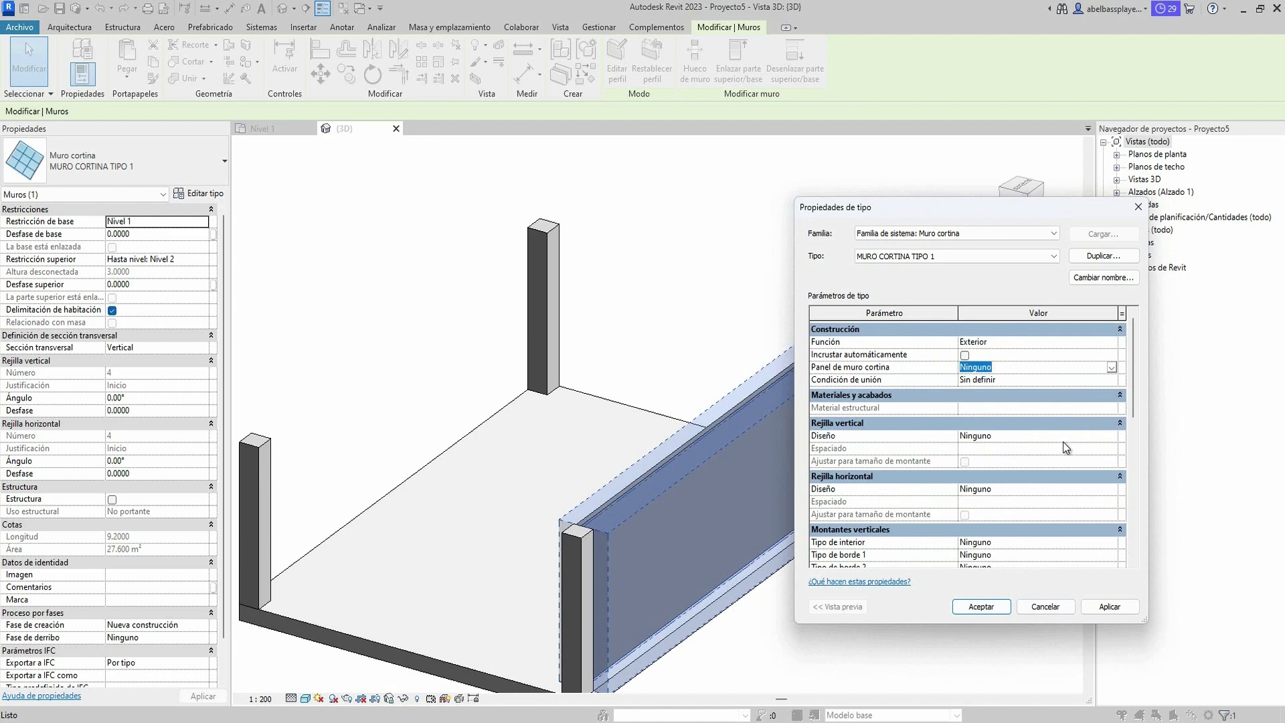
scroll(1064, 445, down, 2)
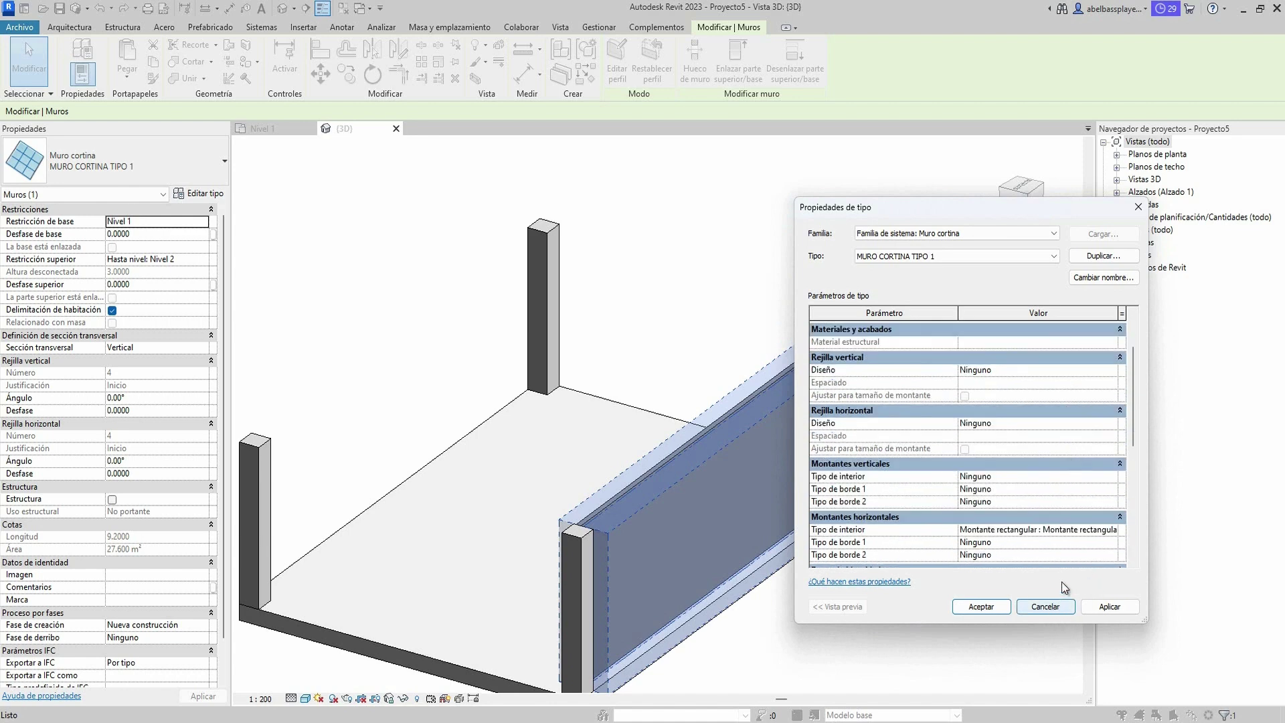
Set the horizontal grid layout to Fixed Distance with 0.3 m spacing.
click(1081, 423)
click(1111, 423)
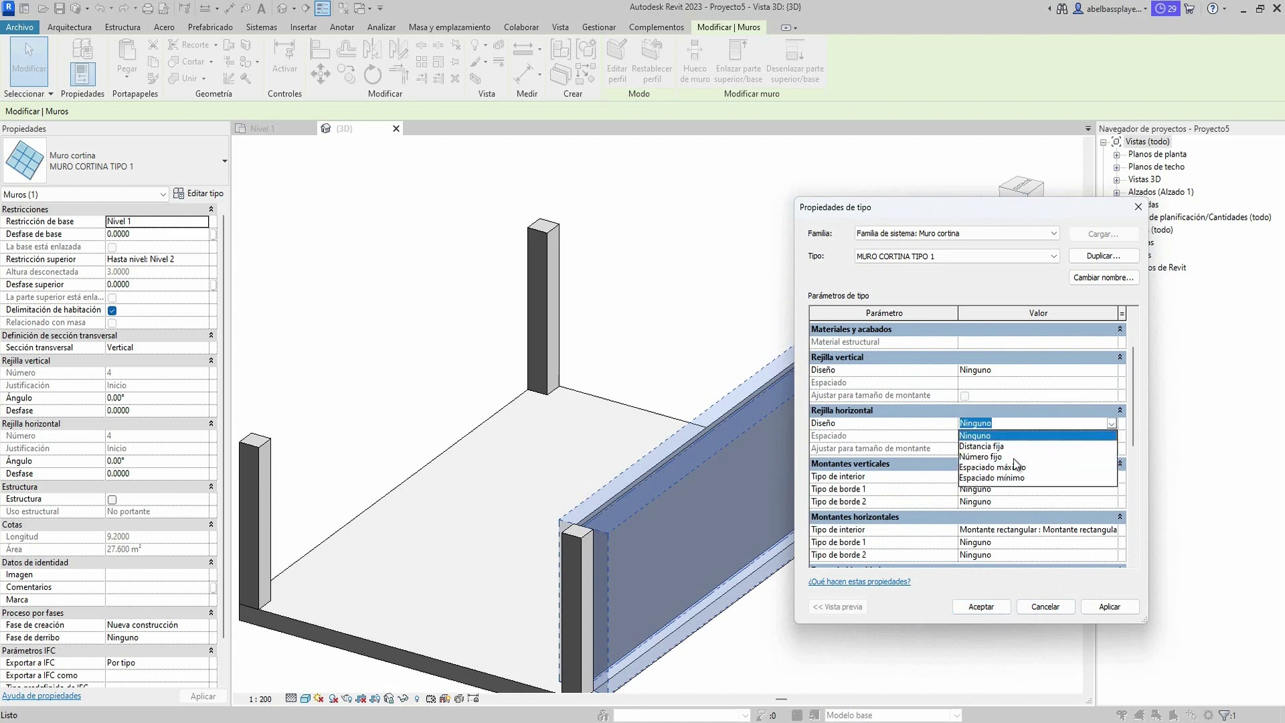
click(989, 445)
text(3)
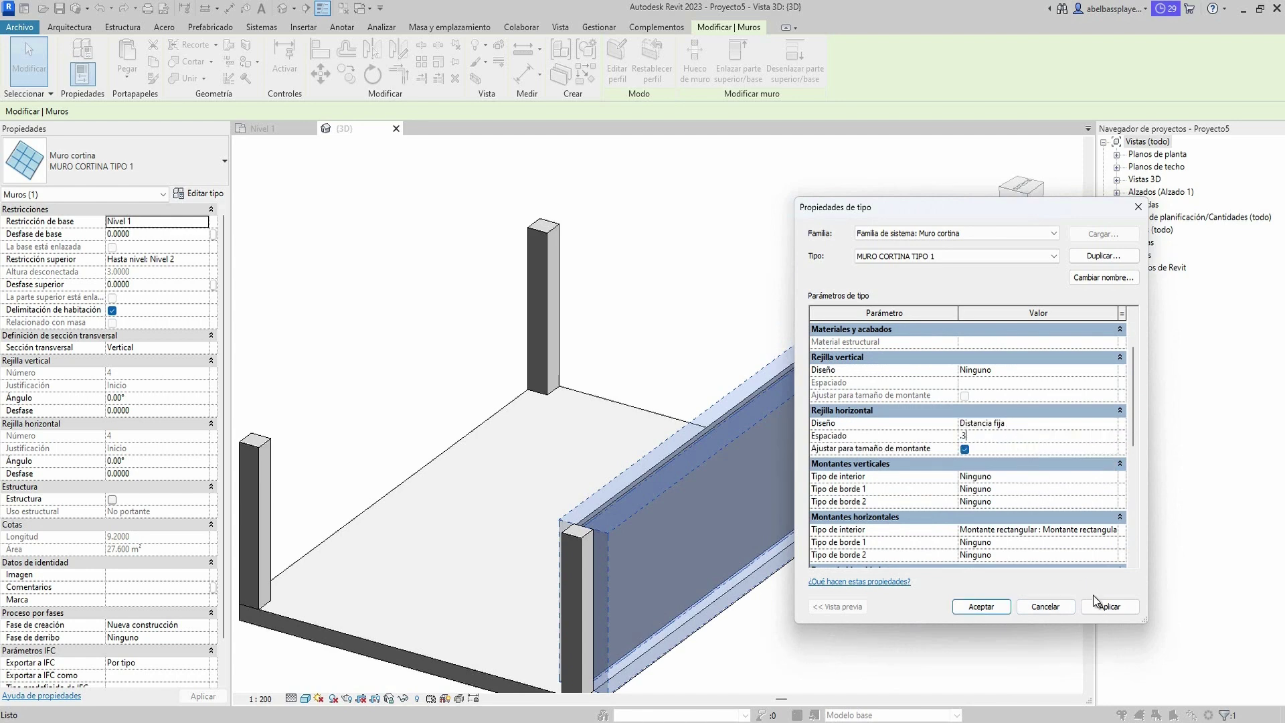
click(1094, 605)
click(1000, 613)
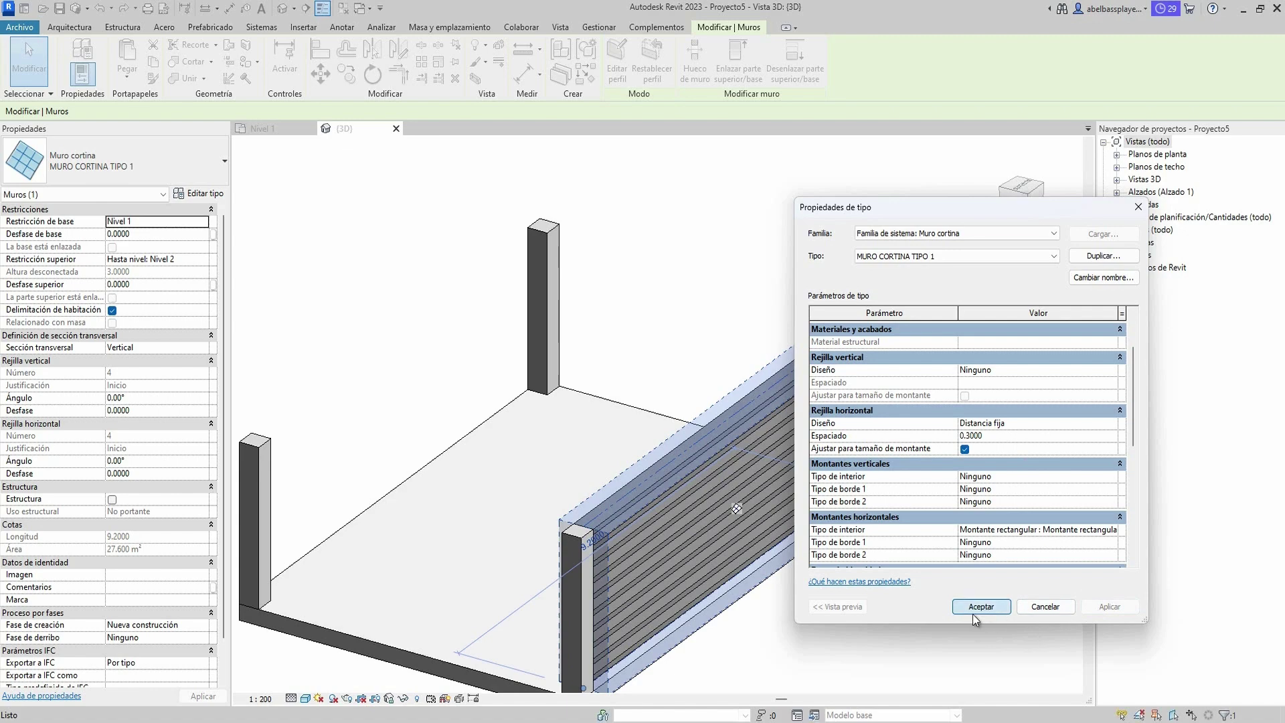
click(941, 611)
Orbit around the pavilion to view the louvered wall from the left and select it.
shift+middle_drag(941, 611, 910, 639)
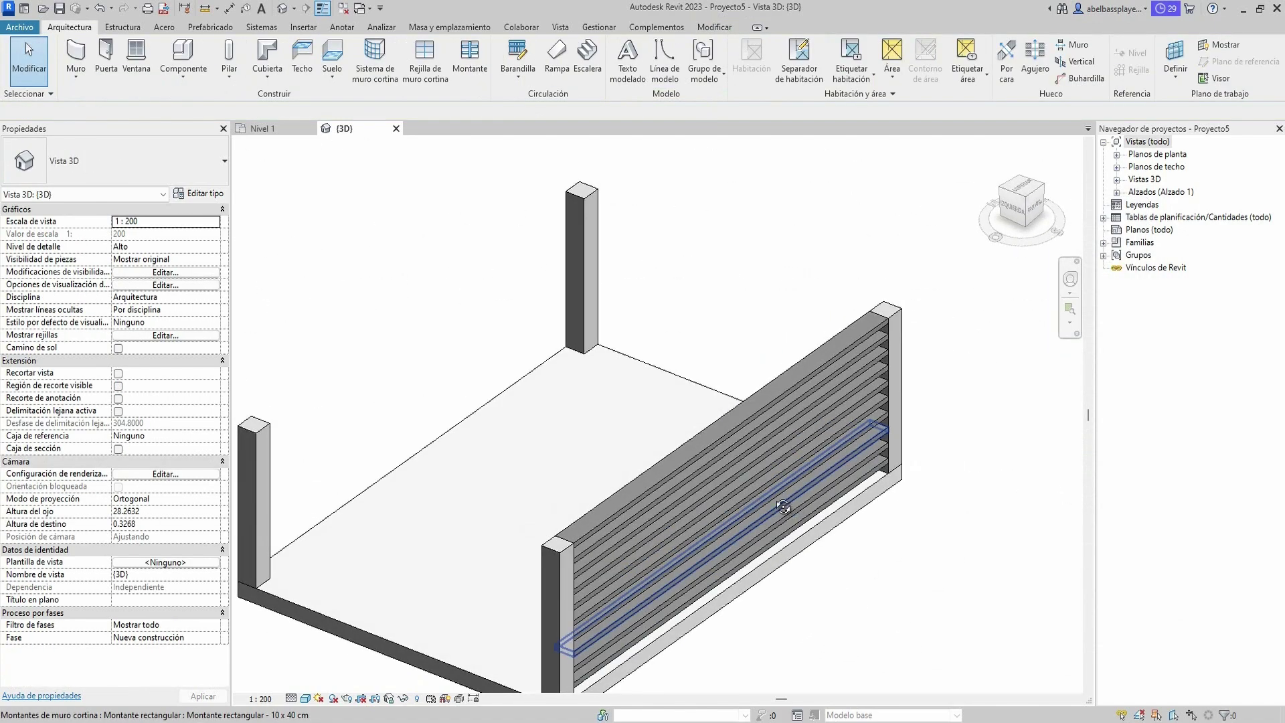
mouse_move(853, 512)
shift+middle_down()
mouse_move(739, 421)
mouse_move(803, 455)
shift+middle_up()
scroll(756, 500, up, 5)
shift+middle_drag(756, 501, 536, 442)
click(509, 469)
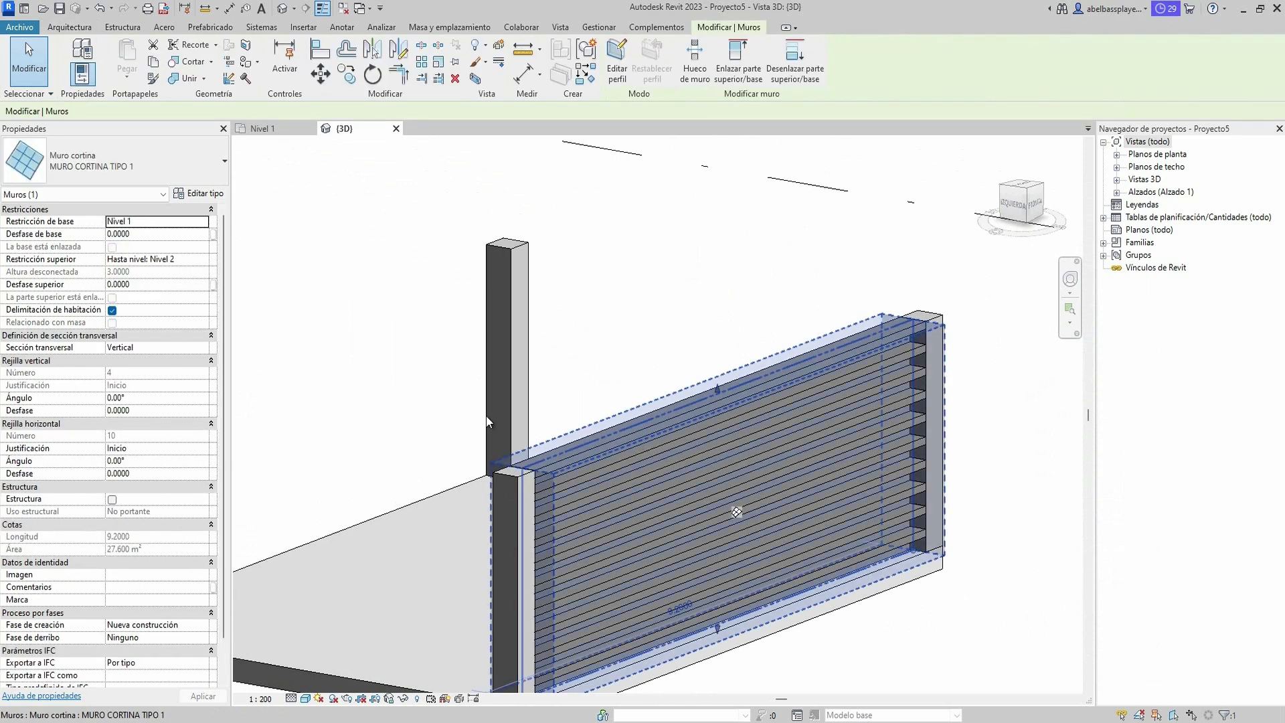
Reapply 5 x 10 cm rectangular horizontal interior mullions and inspect the louvered wall.
click(210, 195)
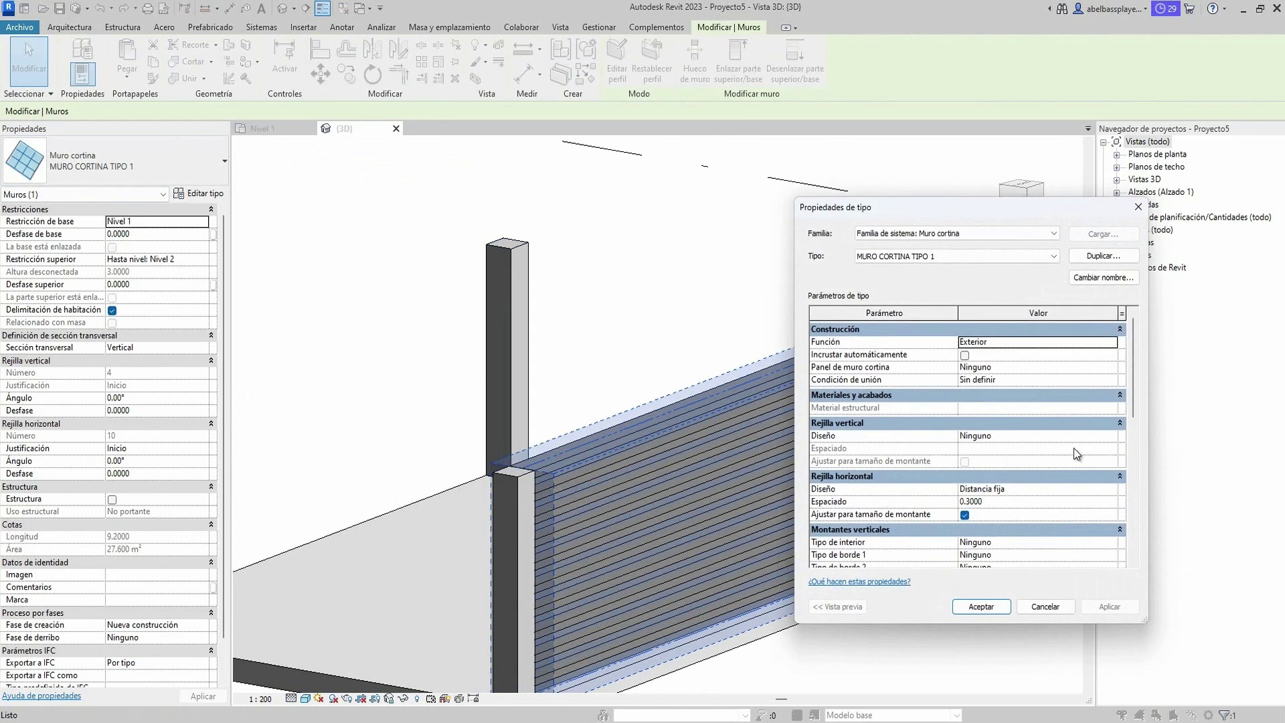
scroll(1073, 447, down, 3)
click(1110, 503)
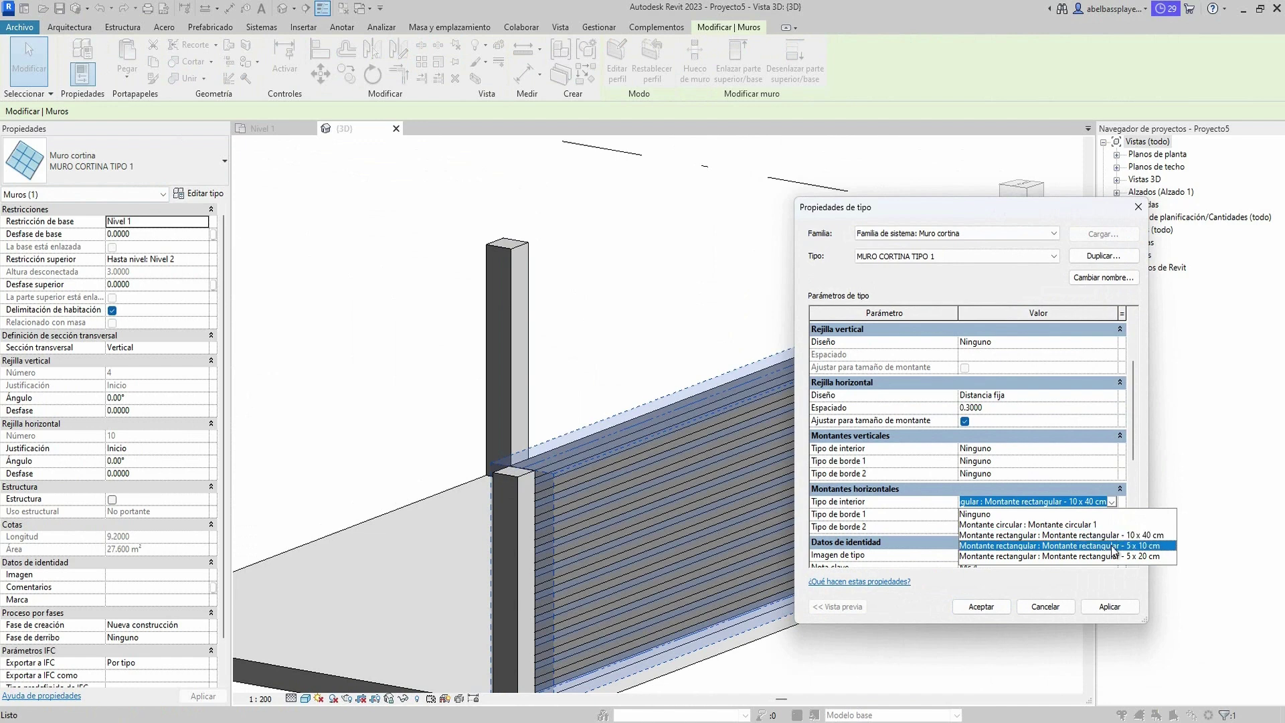
click(1034, 540)
click(1105, 607)
scroll(1103, 346, up, 2)
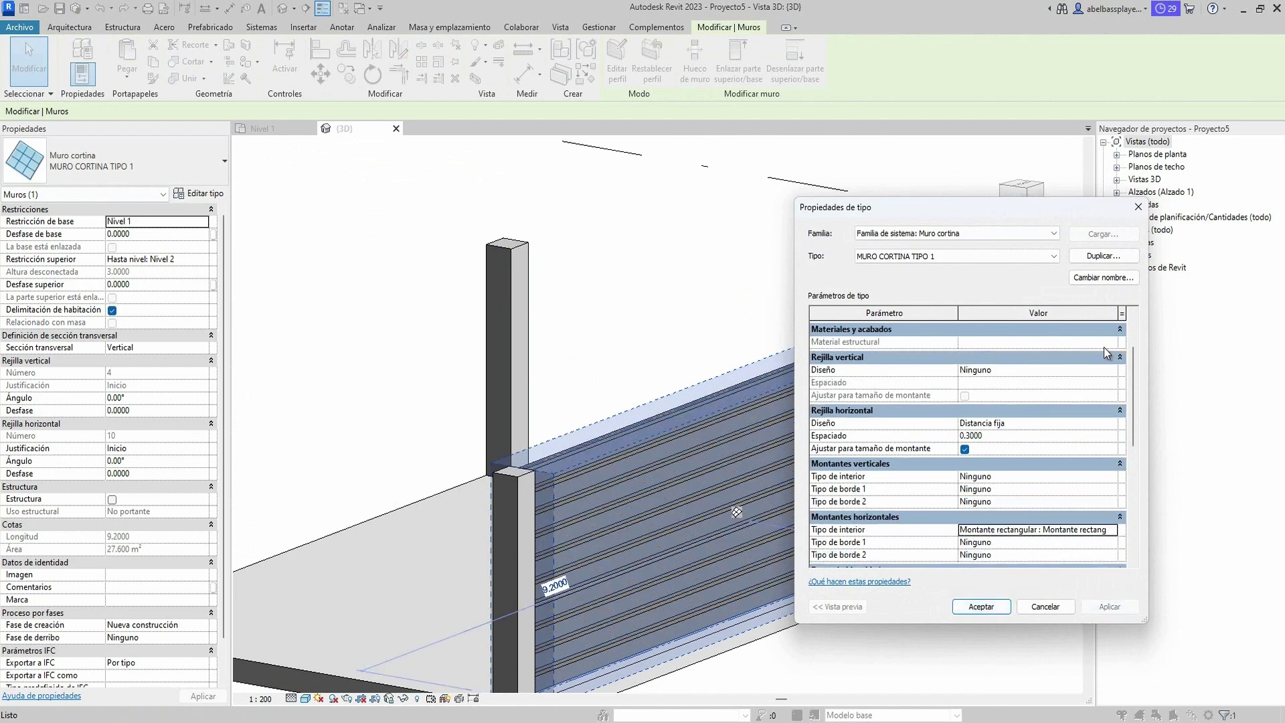
scroll(1099, 404, up, 2)
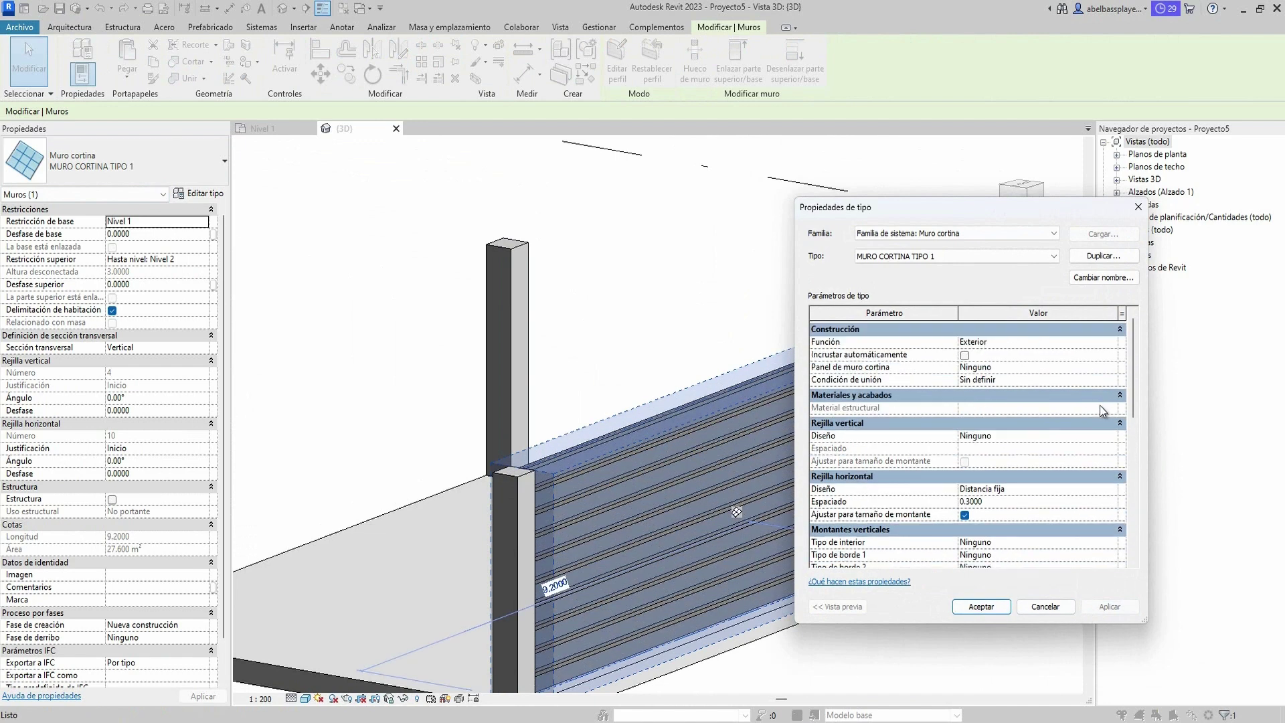
click(980, 607)
mouse_move(950, 605)
shift+middle_down()
mouse_move(759, 599)
mouse_move(855, 623)
mouse_move(728, 346)
shift+middle_up()
Duplicate the selected top mullion's type as MONTANTE TIPO 1.
click(664, 355)
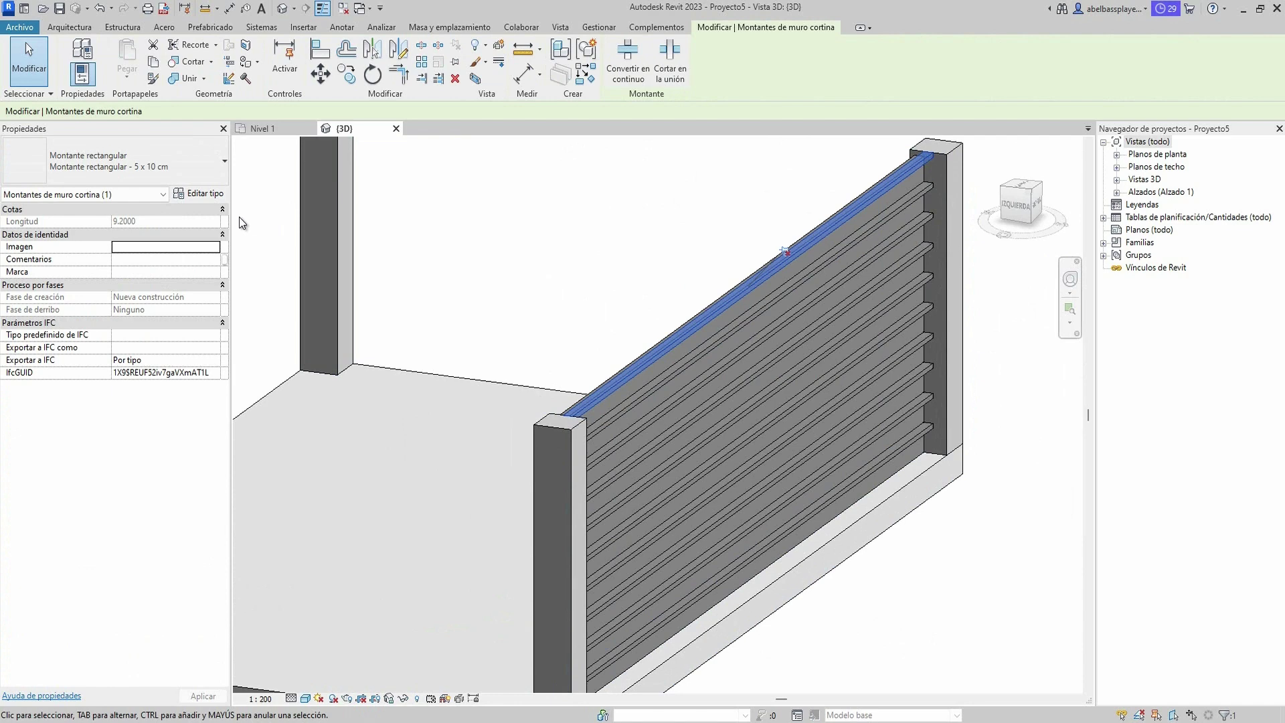
click(198, 193)
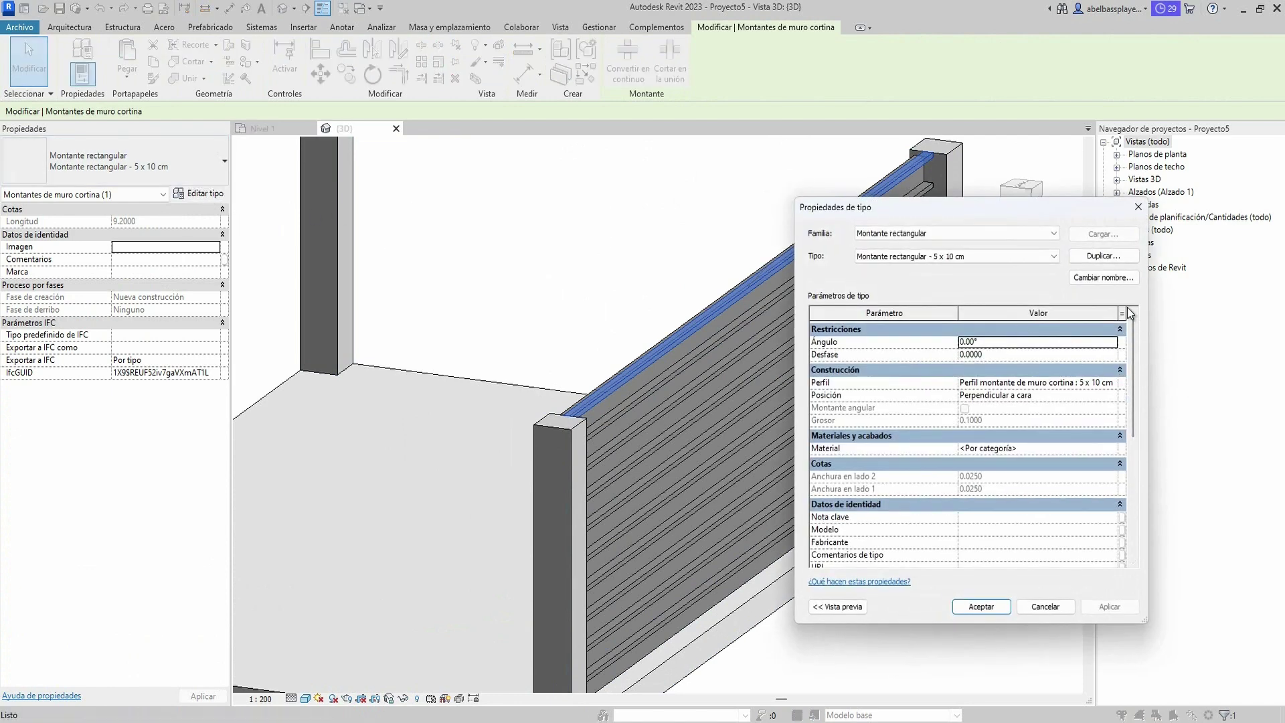
click(1102, 256)
text(MONTANTE TIPO 1)
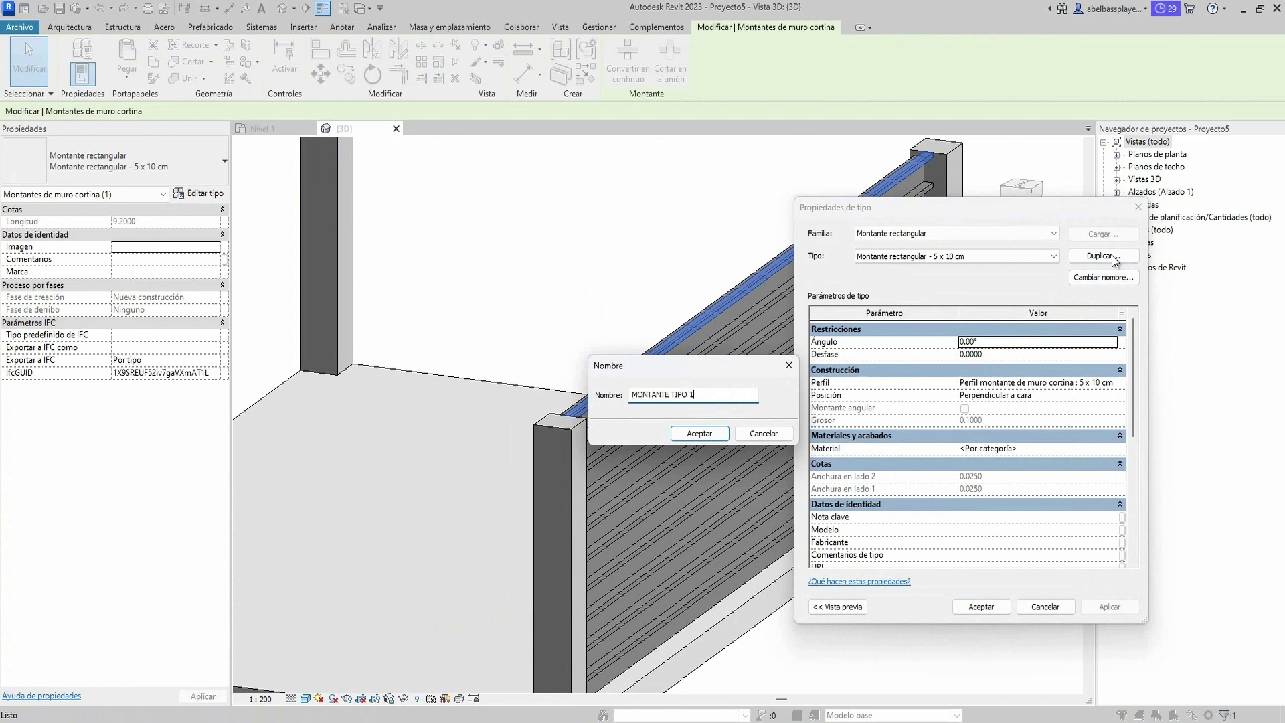
key(Return)
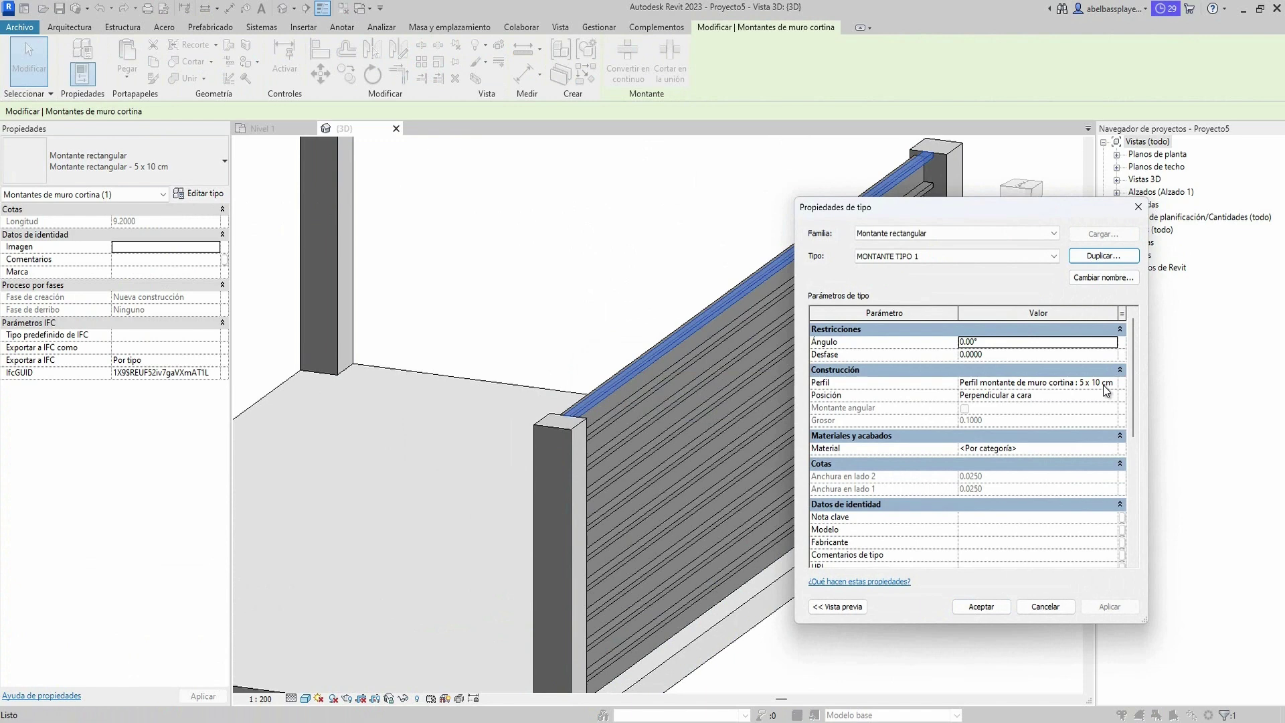
Give MONTANTE TIPO 1 a System Rectangular profile, 60° angle, 0.02 side widths and 0.45 thickness.
click(1113, 384)
scroll(1103, 435, down, 2)
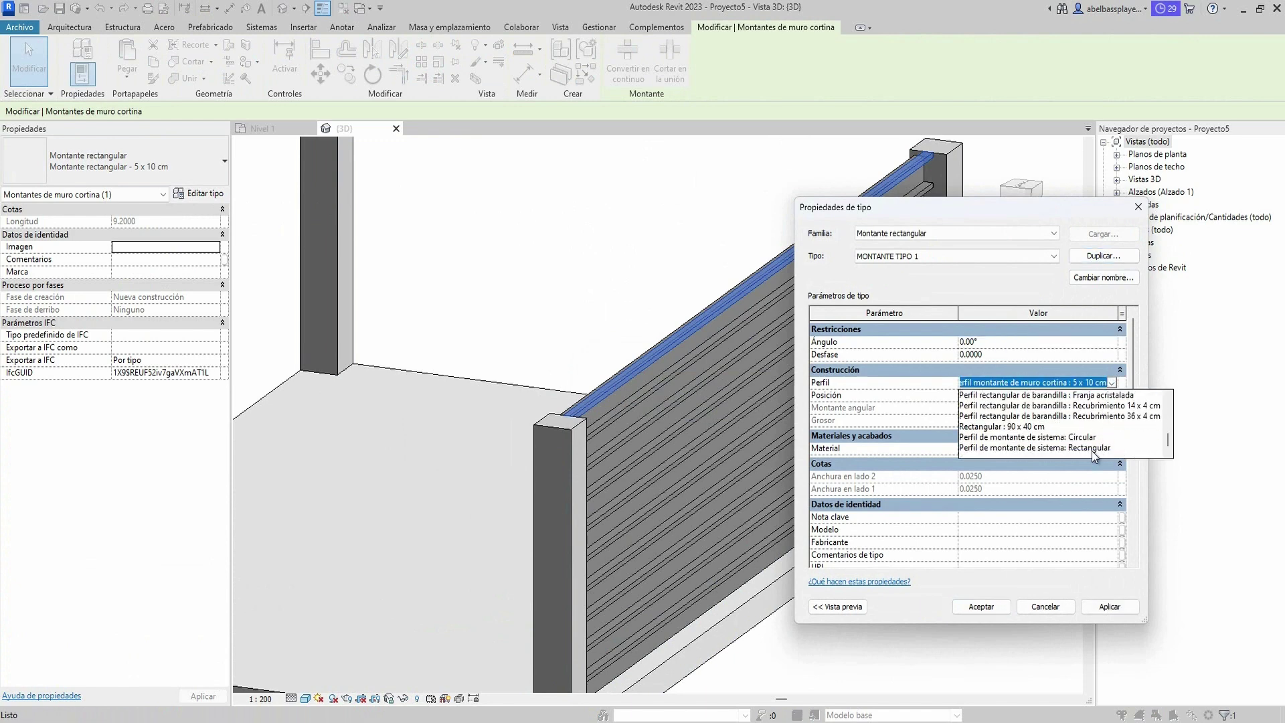
click(1090, 448)
click(1065, 339)
text(60)
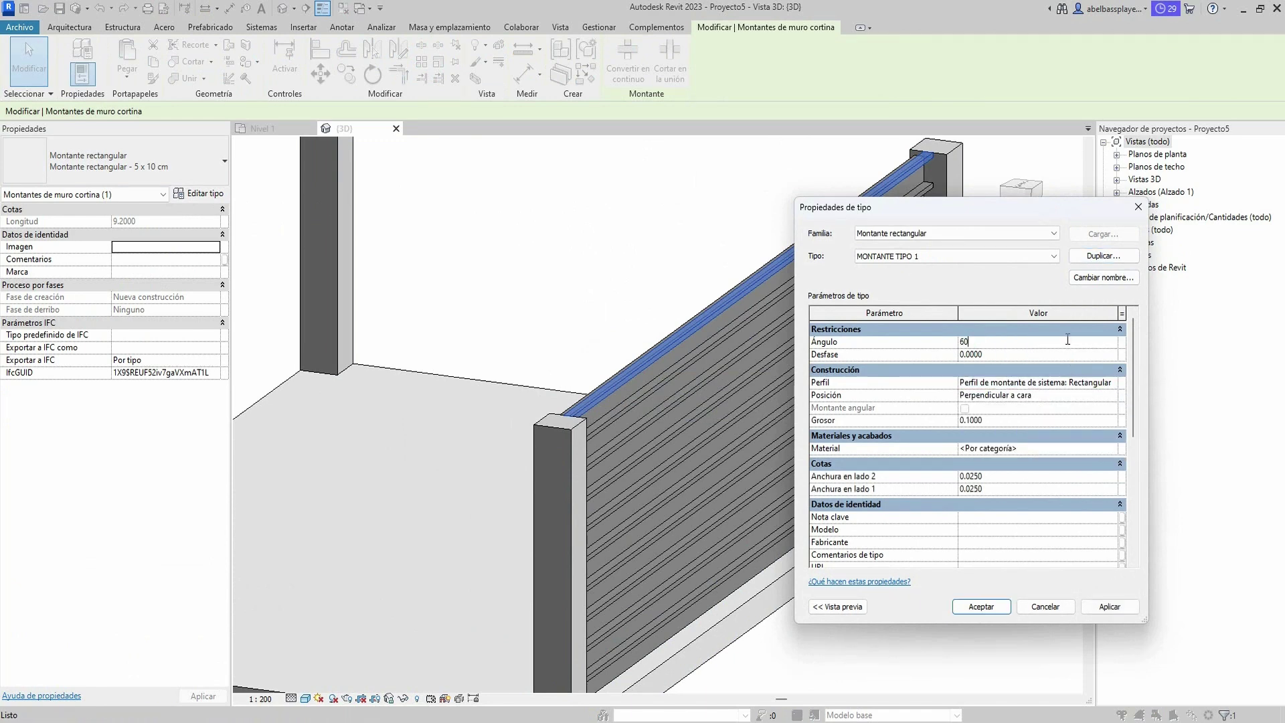
click(1115, 476)
click(1102, 491)
text(.)
click(1100, 420)
click(1108, 607)
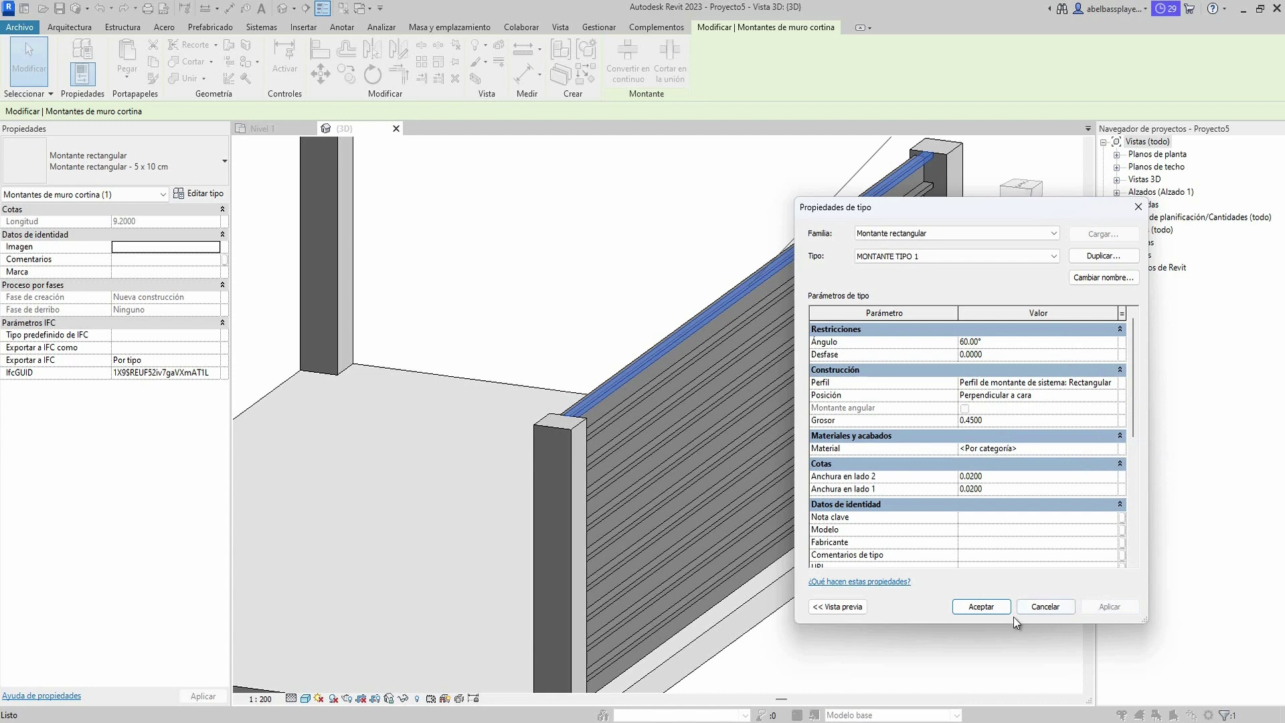
click(981, 607)
mouse_move(945, 594)
shift+middle_down()
mouse_move(932, 571)
mouse_move(773, 523)
shift+middle_up()
Set the curtain wall type's horizontal mullions to MONTANTE TIPO 1.
click(785, 589)
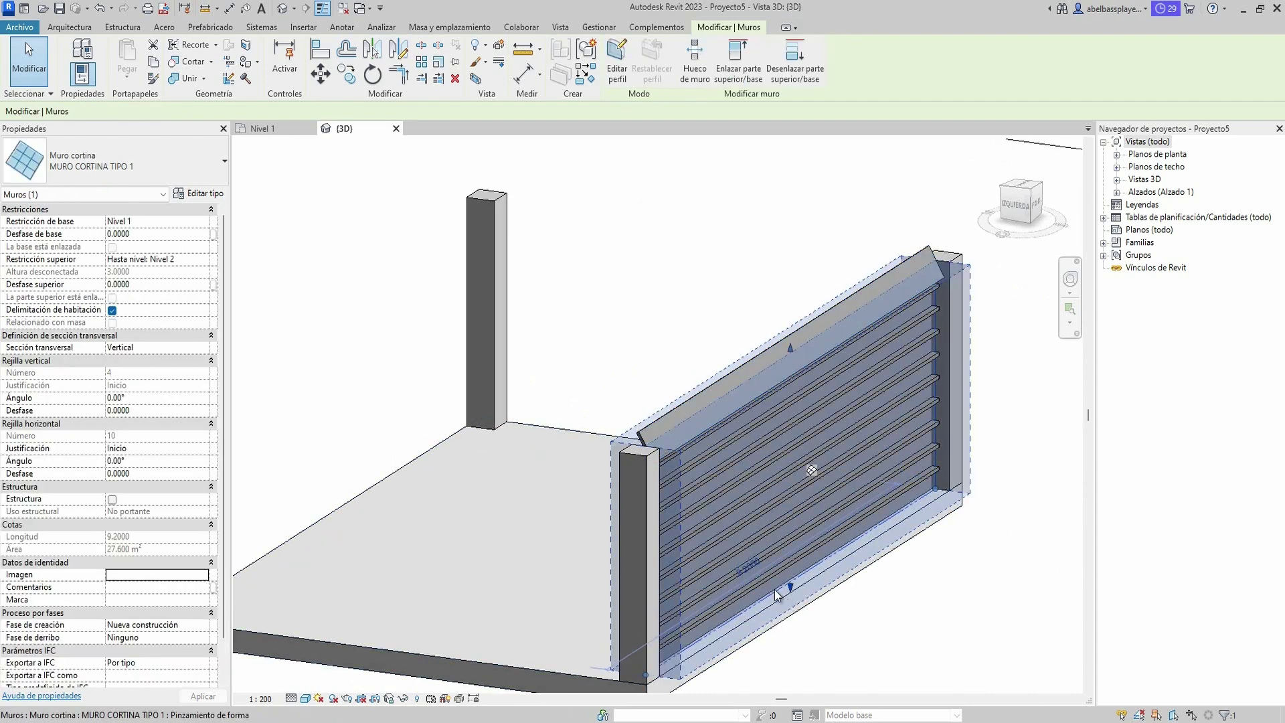
click(185, 194)
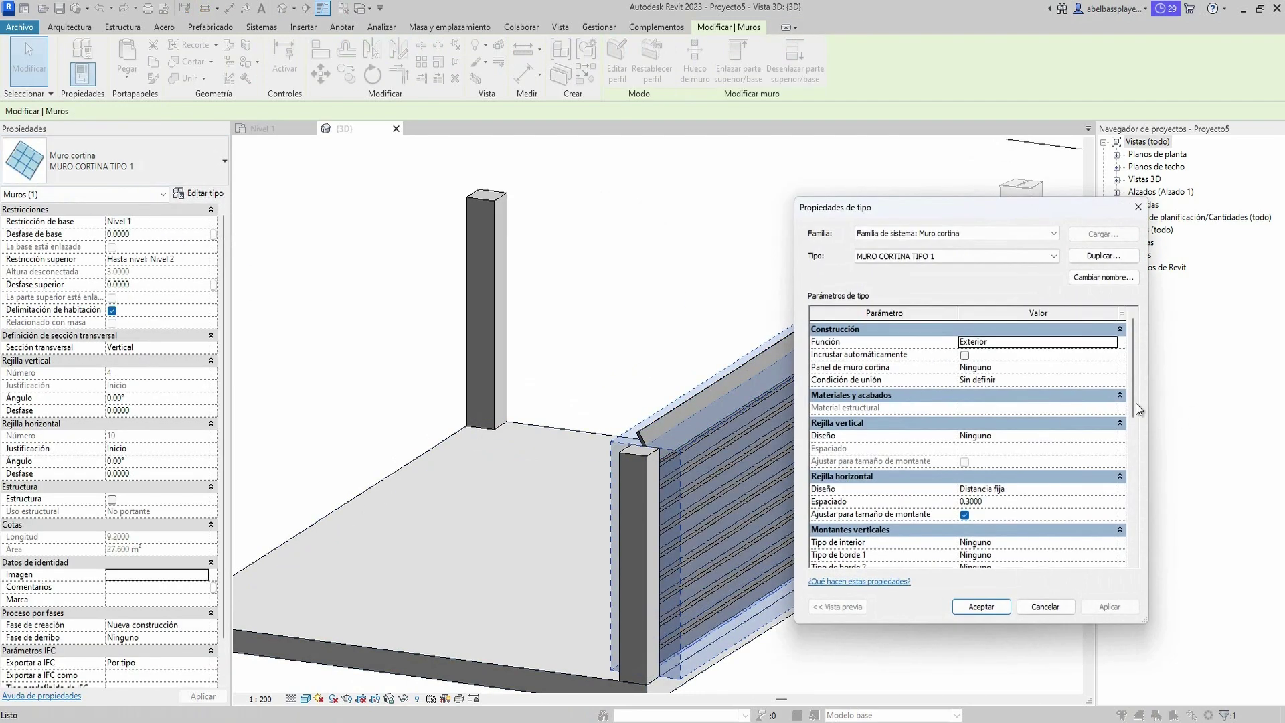
scroll(1094, 479, down, 2)
scroll(1094, 457, down, 2)
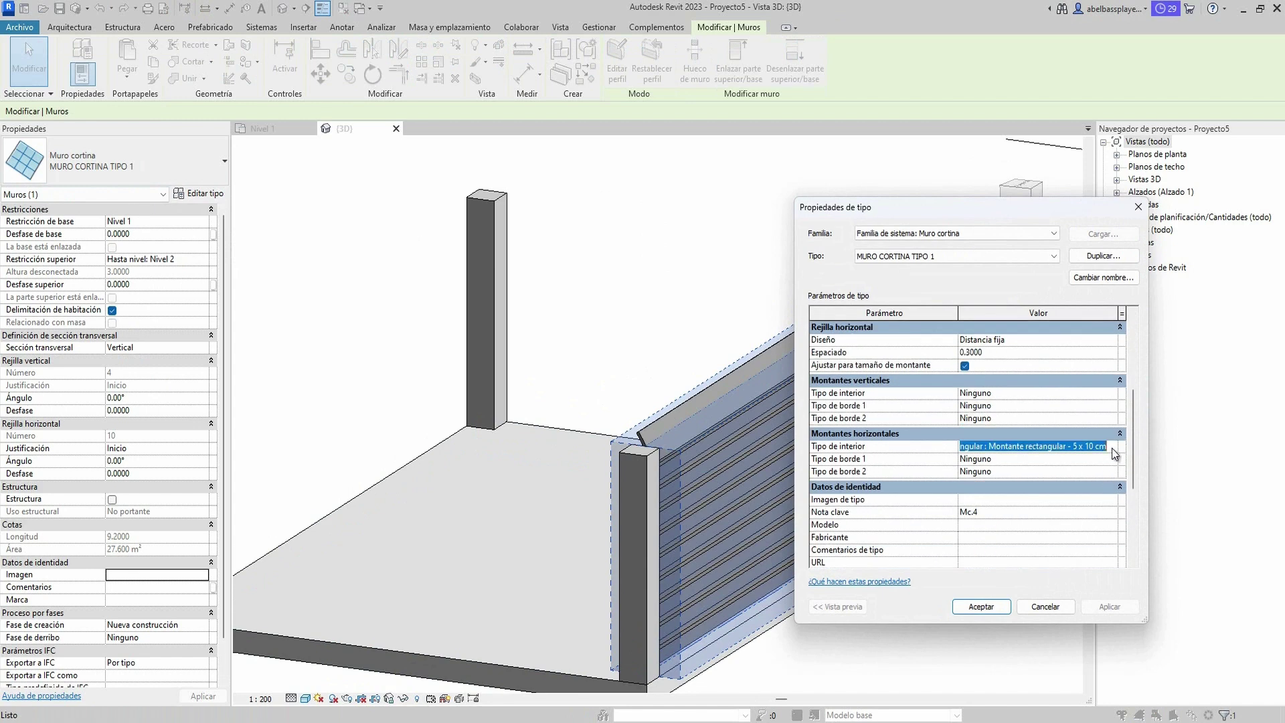
click(1114, 453)
click(1095, 508)
click(1106, 604)
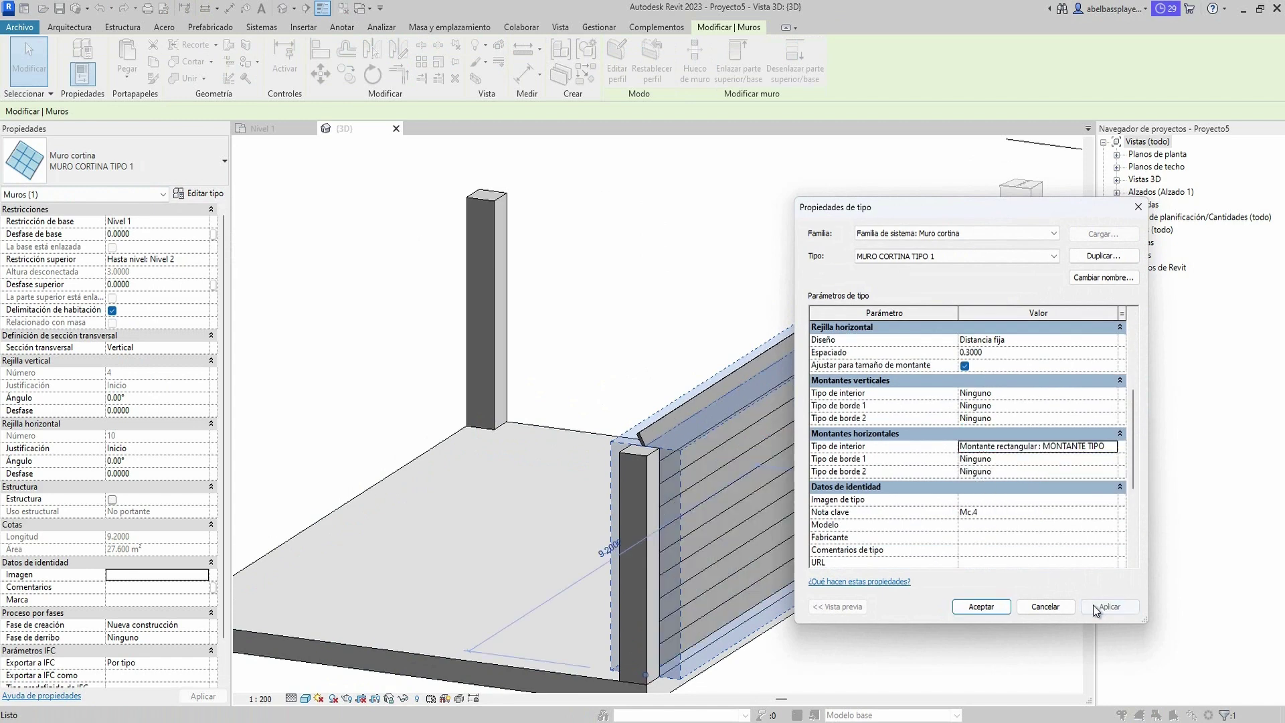
click(981, 606)
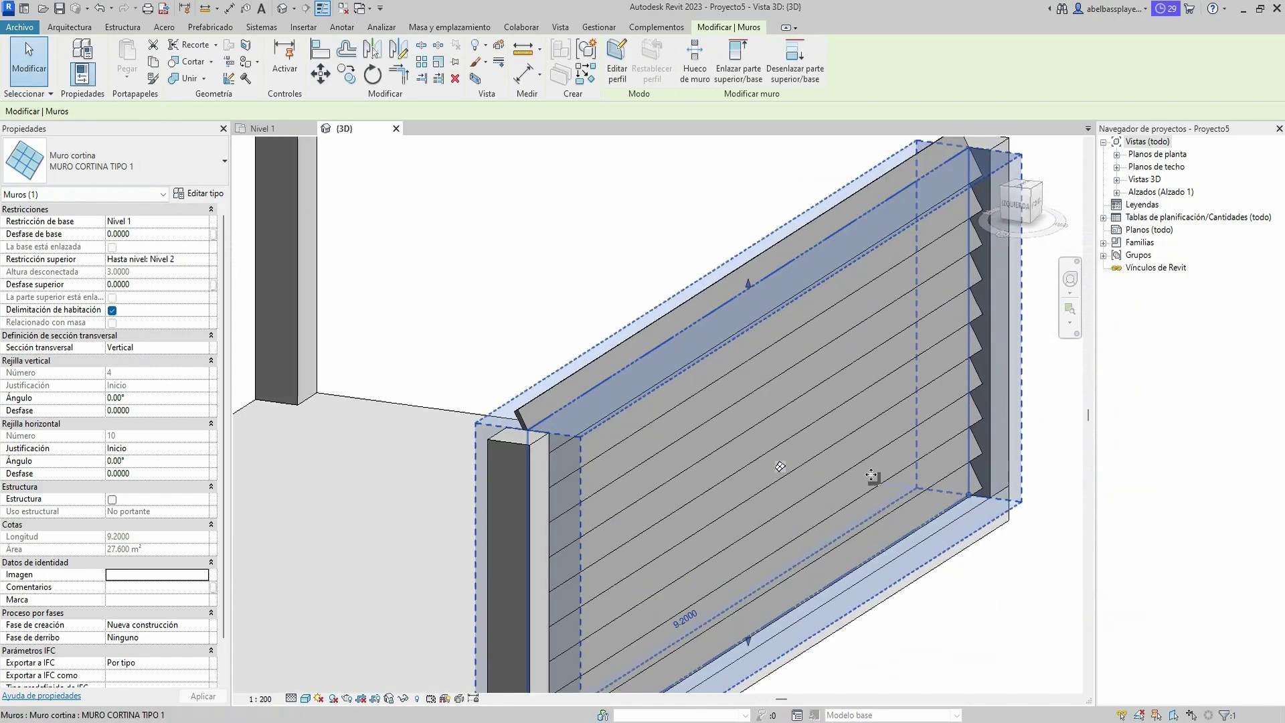
Orbit the 3D view to inspect the new louvres from the front-right and side.
click(921, 596)
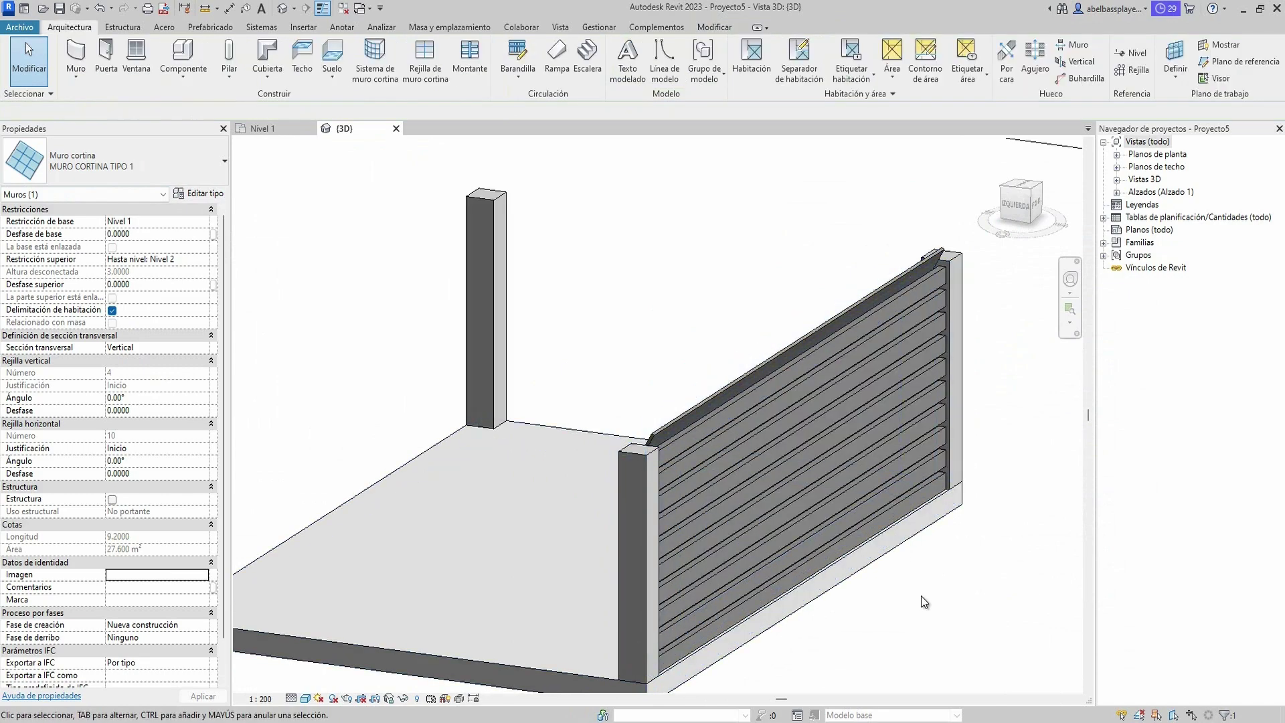
mouse_move(920, 596)
shift+middle_down()
mouse_move(753, 481)
mouse_move(585, 473)
mouse_move(906, 464)
mouse_move(1005, 443)
mouse_move(762, 480)
mouse_move(985, 532)
shift+middle_up()
click(813, 413)
click(888, 422)
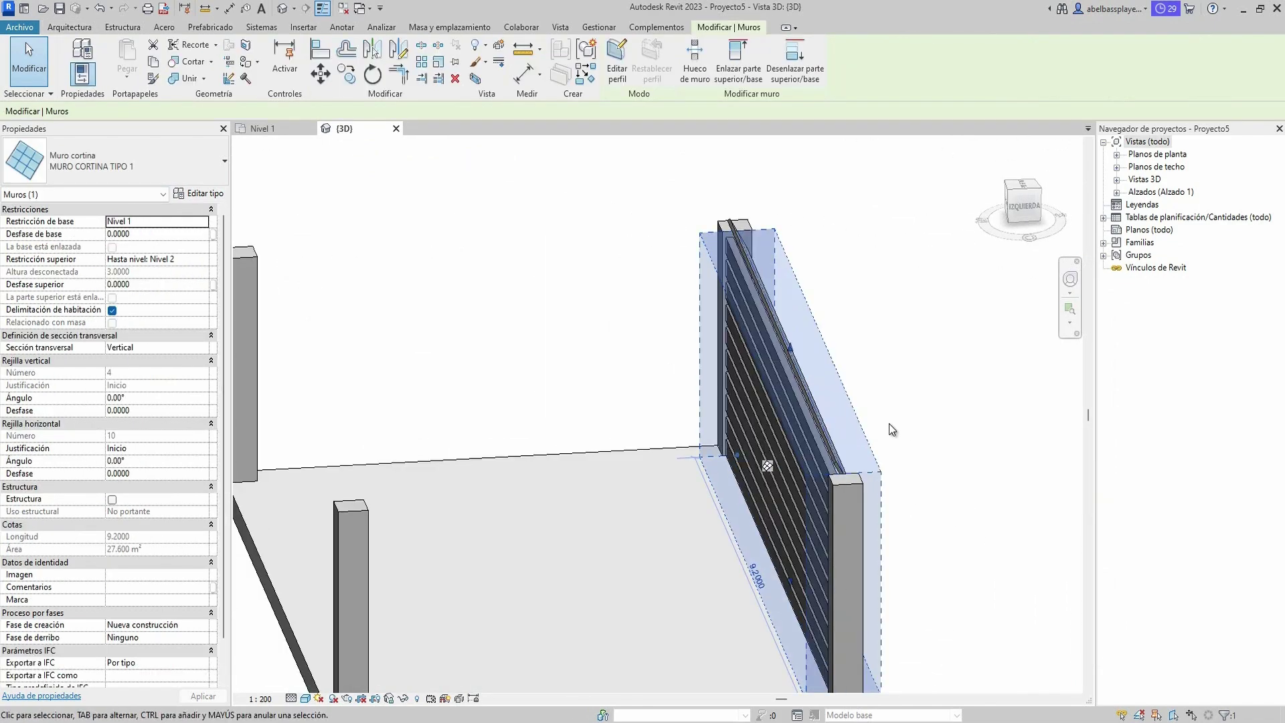
mouse_move(888, 423)
shift+middle_down()
mouse_move(755, 356)
mouse_move(881, 648)
mouse_move(962, 543)
mouse_move(974, 497)
mouse_move(938, 425)
mouse_move(1020, 394)
mouse_move(797, 436)
mouse_move(620, 668)
mouse_move(543, 296)
shift+middle_up()
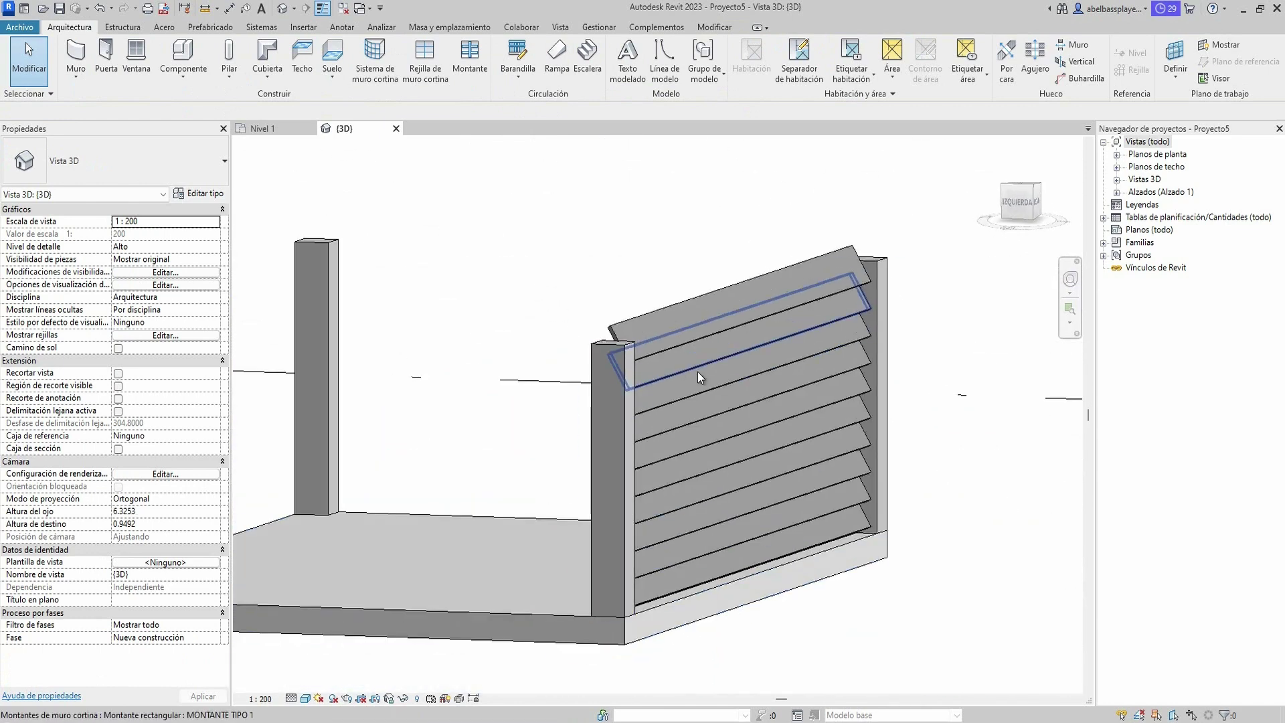
click(687, 296)
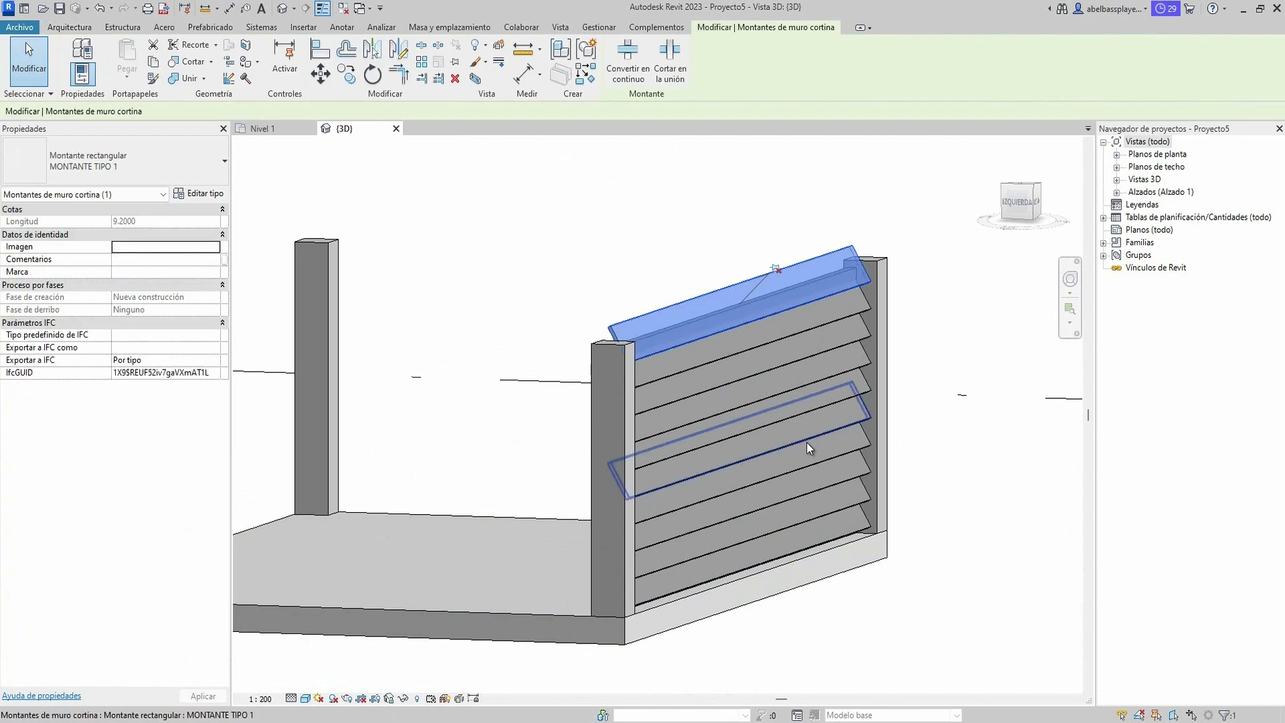
mouse_move(844, 472)
shift+middle_down()
mouse_move(653, 451)
mouse_move(499, 479)
mouse_move(445, 444)
shift+middle_up()
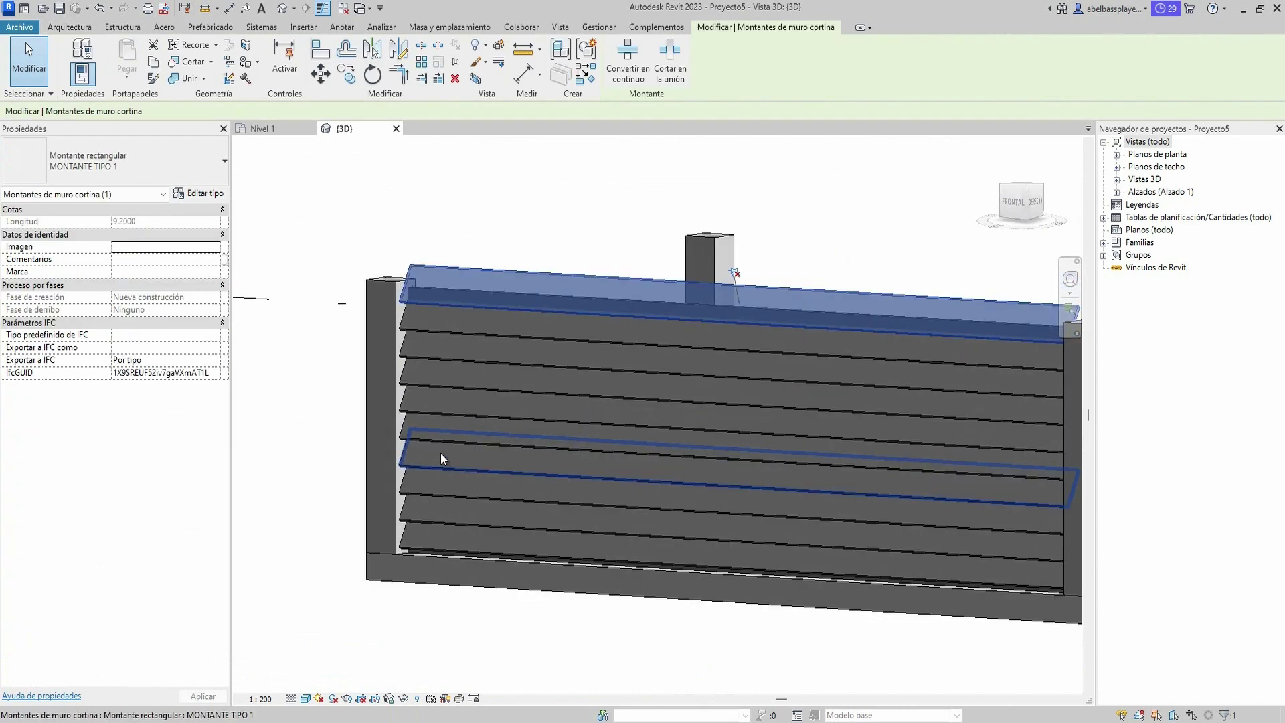
key(Escape)
From an angled 3D view, select the louver wall's top mullion and open its type properties.
shift+middle_drag(812, 341, 1064, 208)
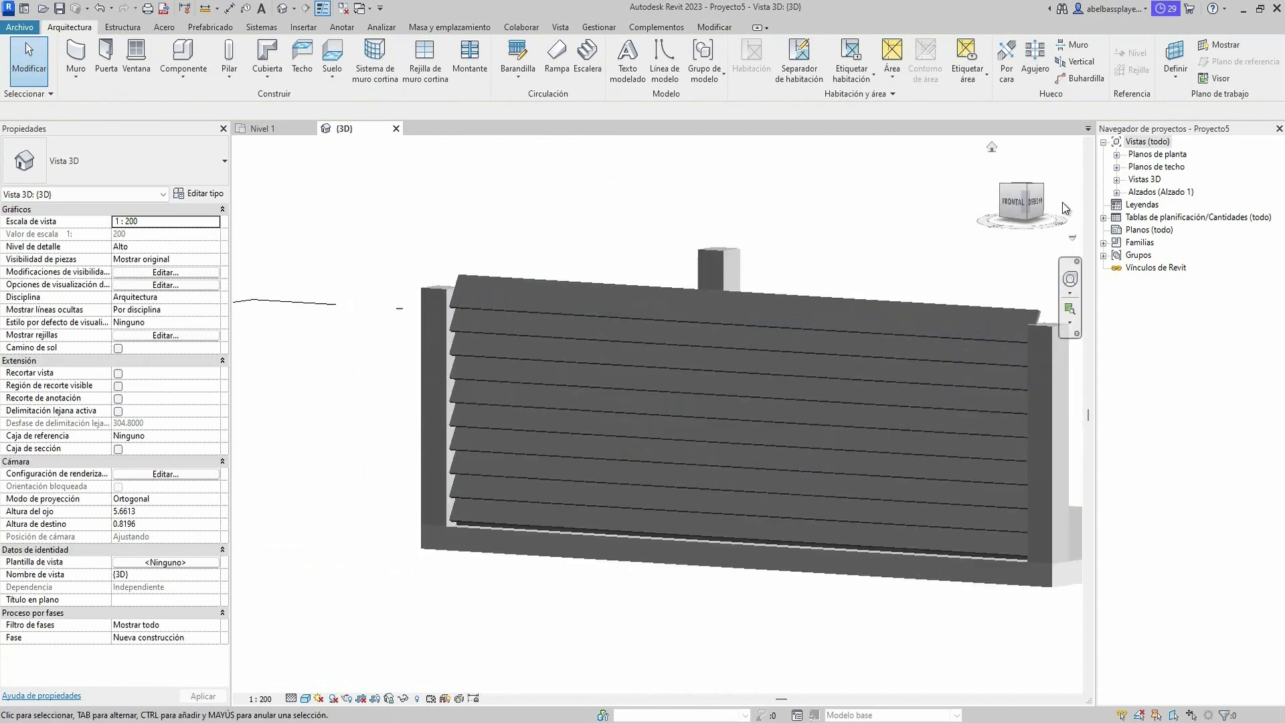
click(1013, 201)
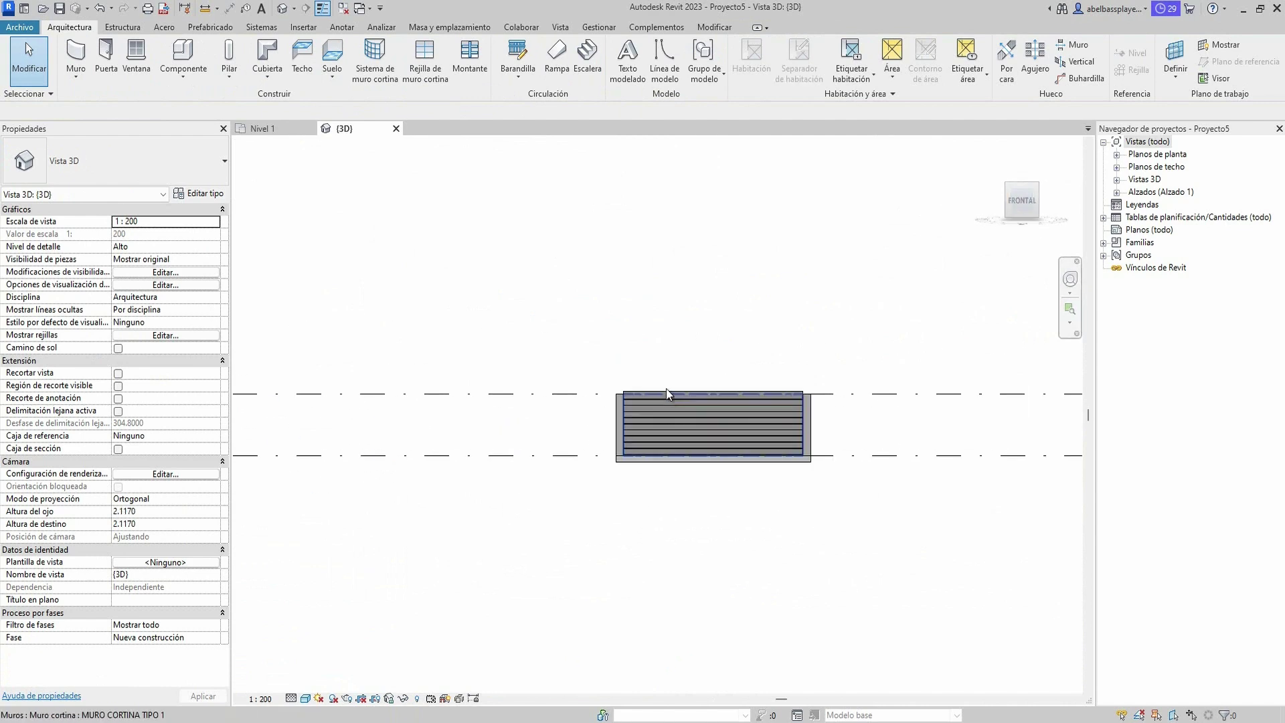
click(665, 388)
scroll(669, 389, up, 4)
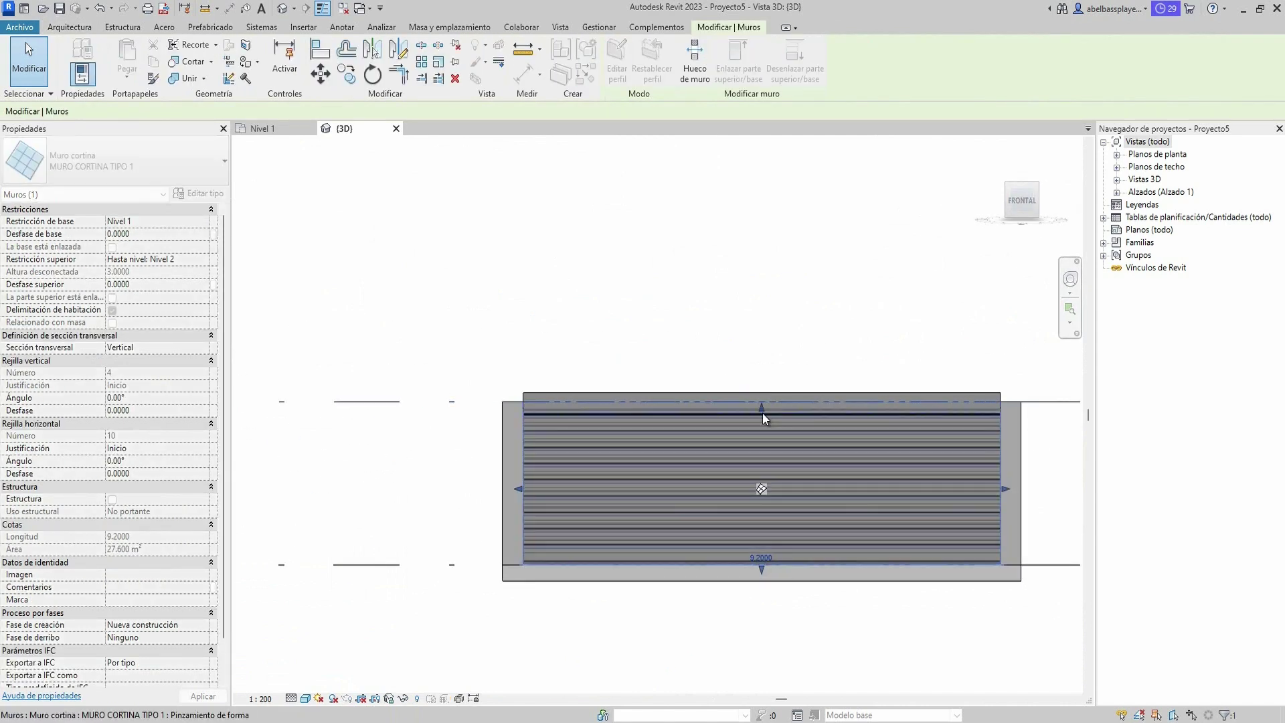
key(Escape)
scroll(692, 421, up, 1)
shift+middle_drag(758, 467, 866, 512)
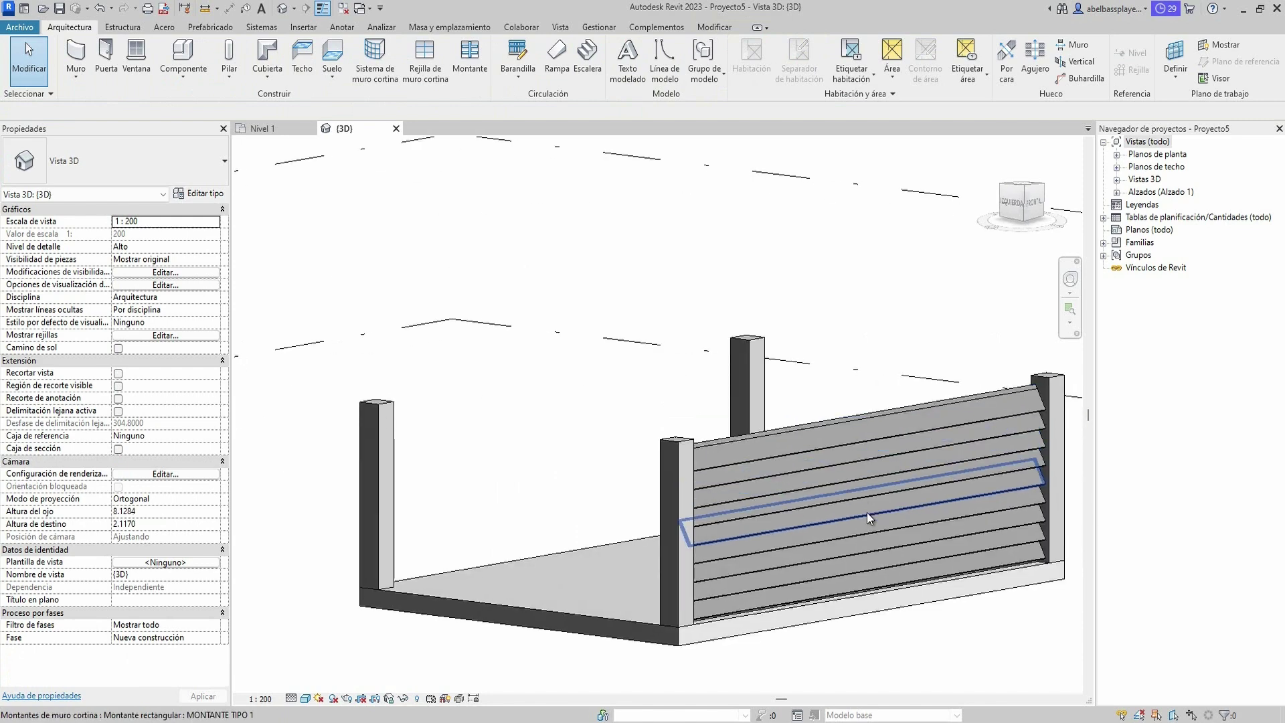
click(824, 439)
click(191, 199)
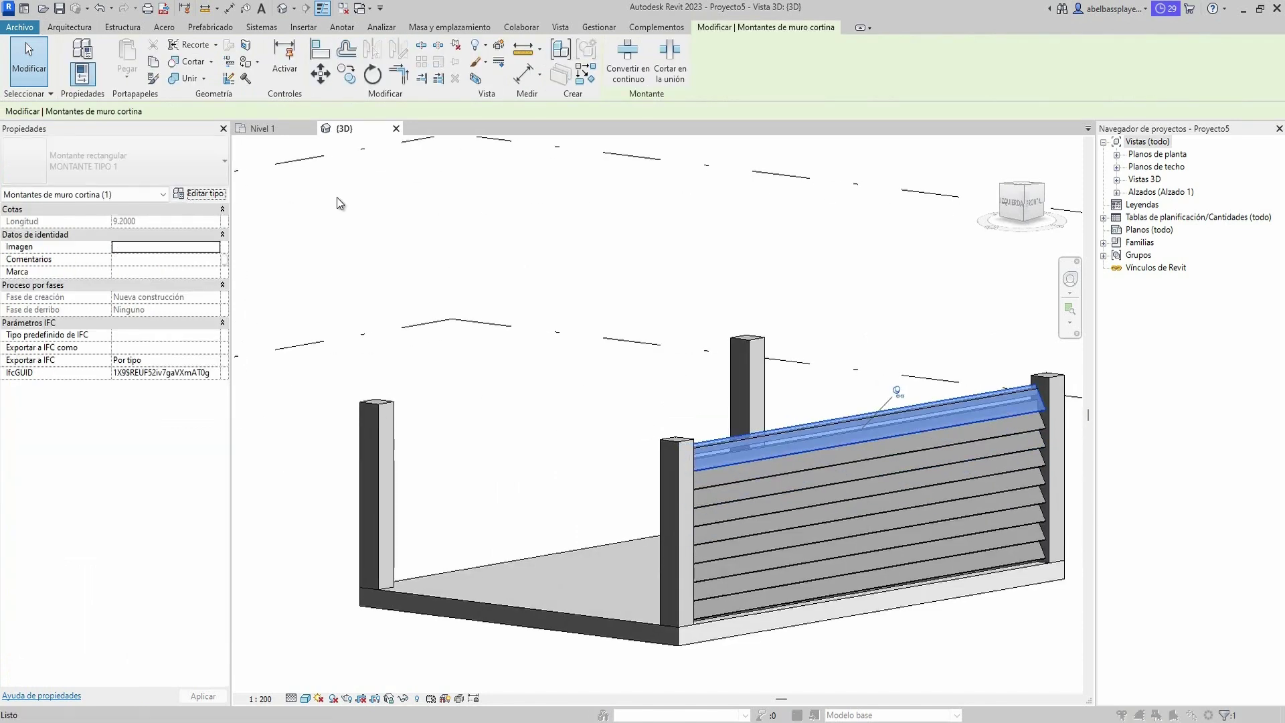
Create a new material for the mullion type and rename it MONTANTE MADERA TIPO 1.
click(1113, 450)
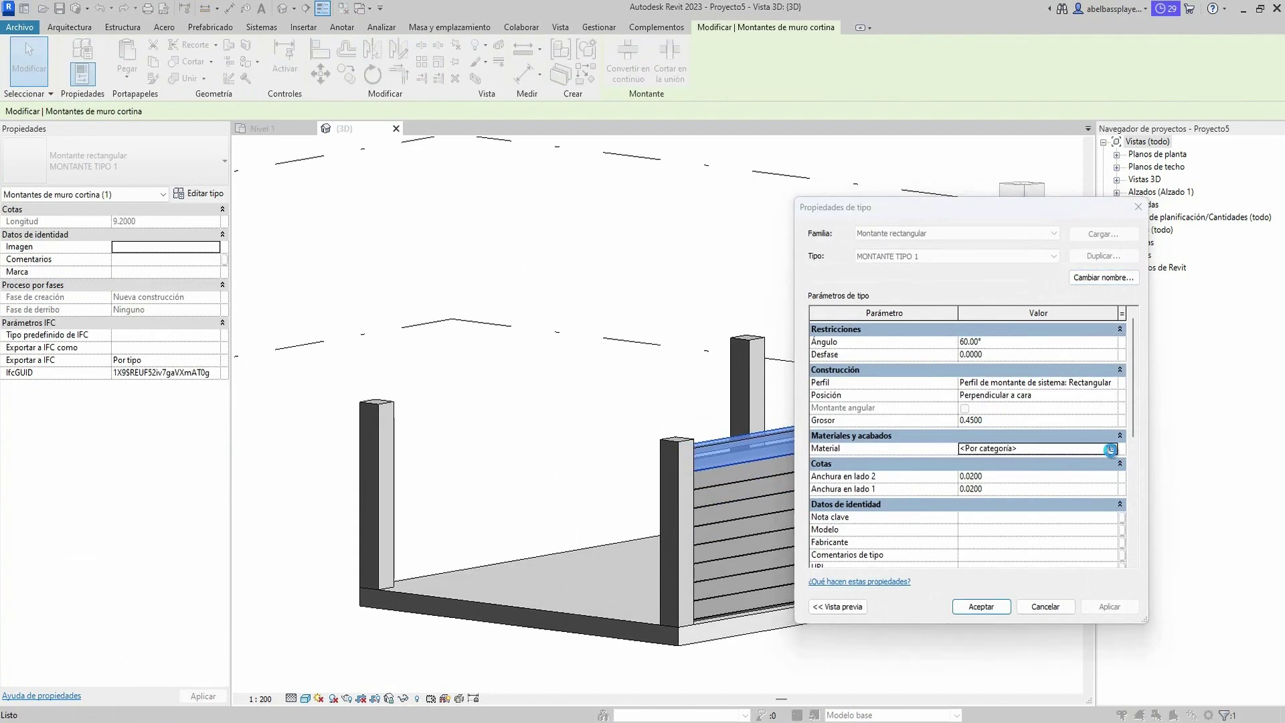
click(140, 676)
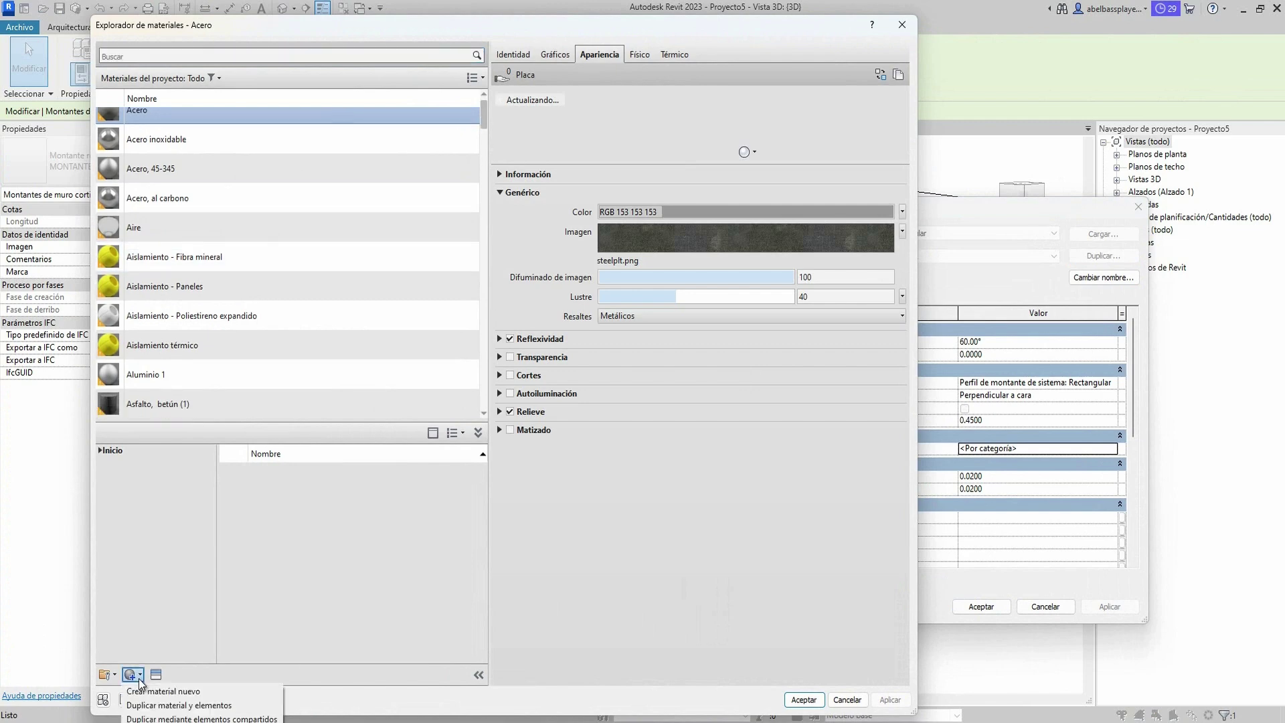
click(168, 688)
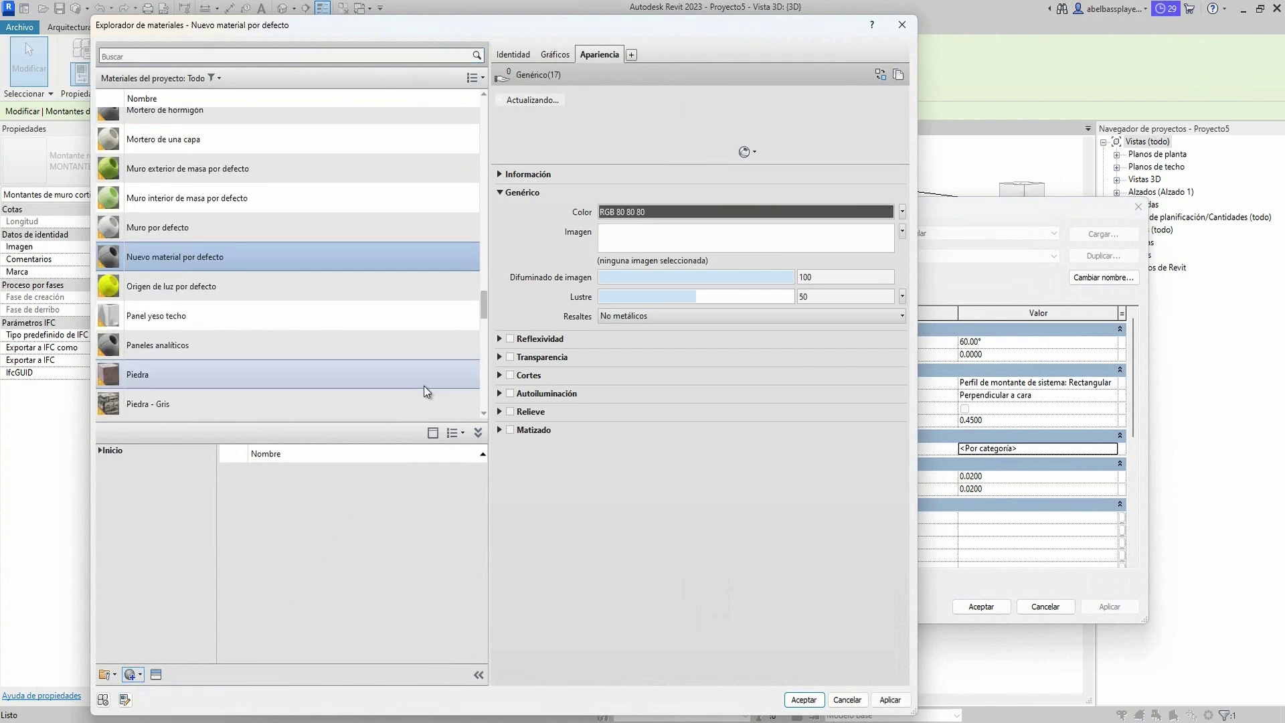
right_click(302, 258)
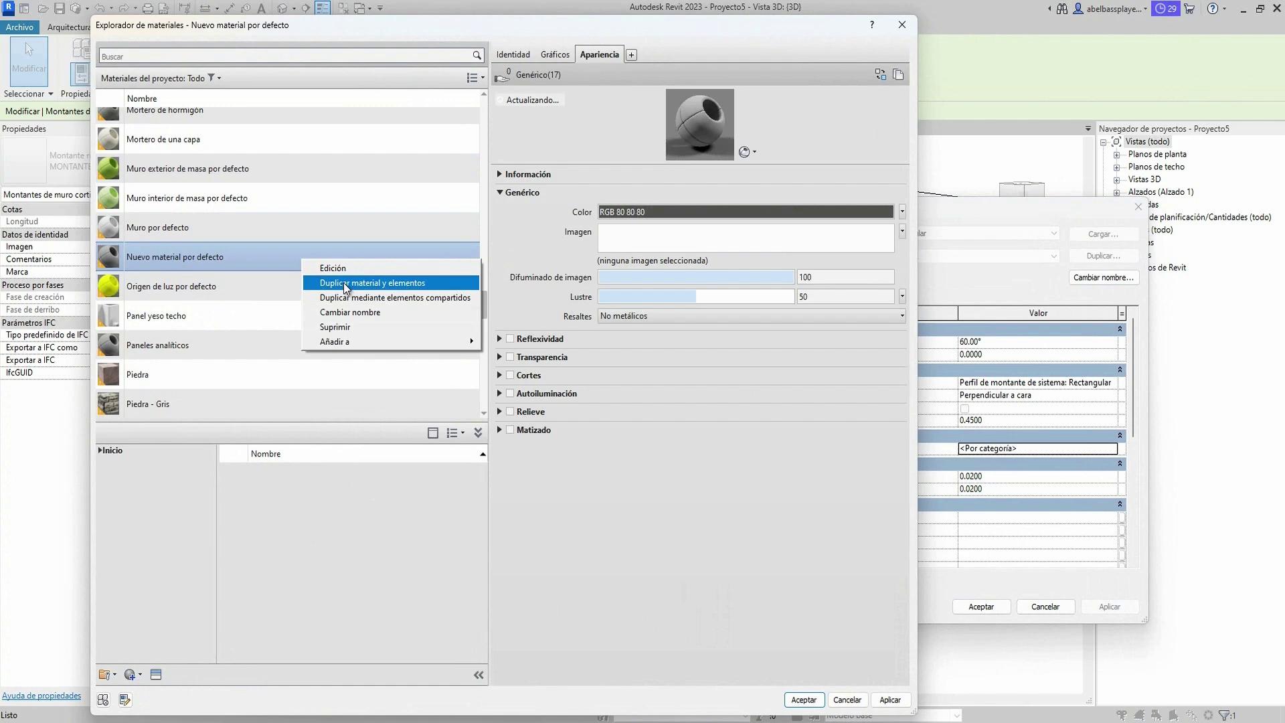
click(343, 312)
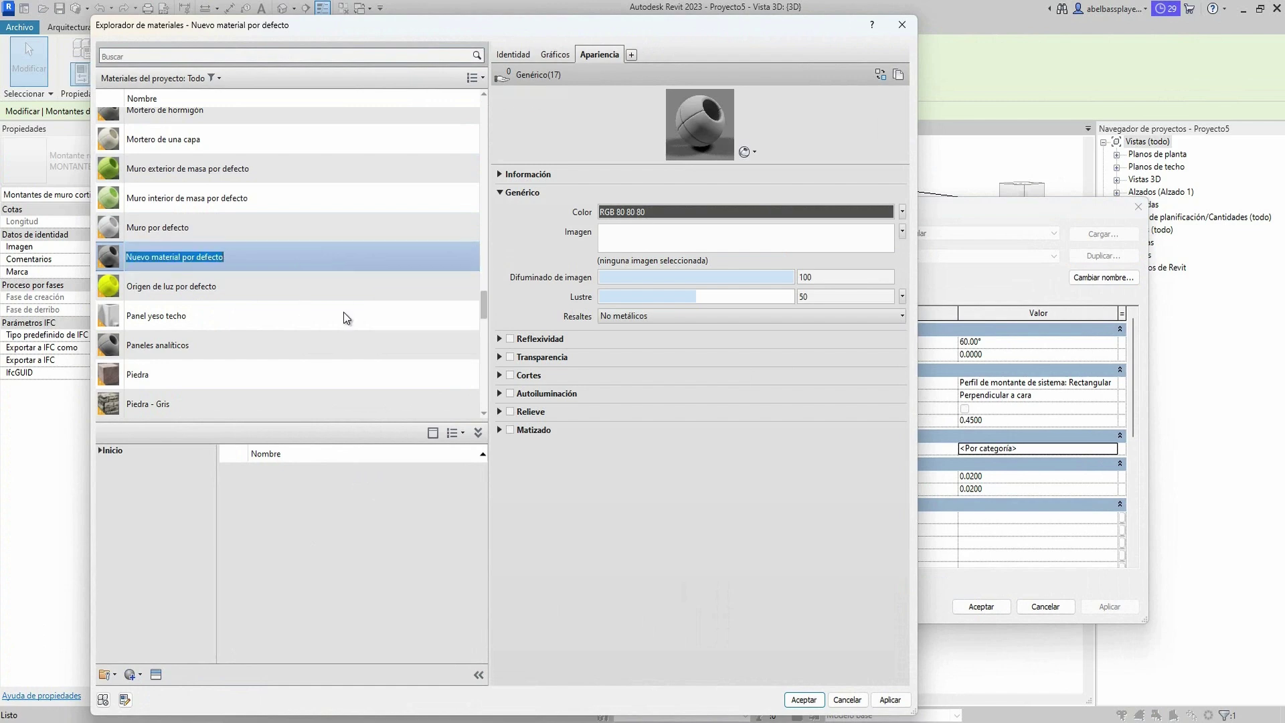
text(MONTAN)
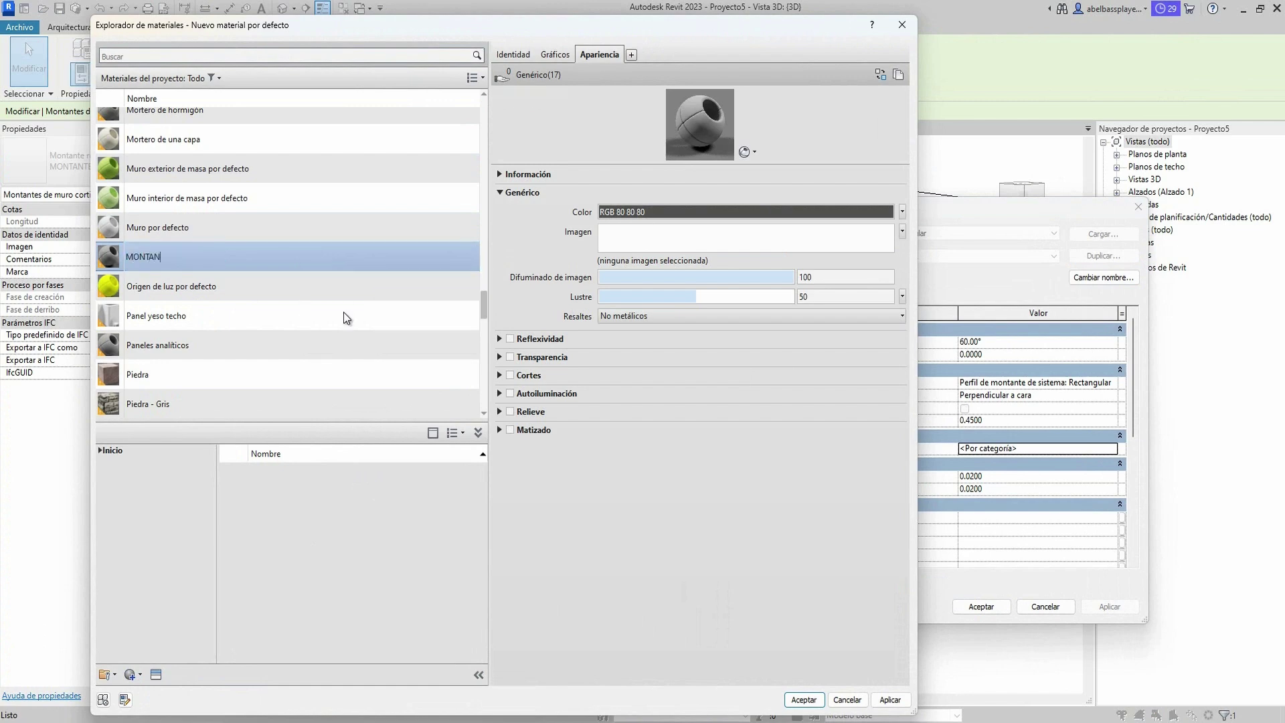
text(TE MADERA)
text( TIPO 1)
key(Return)
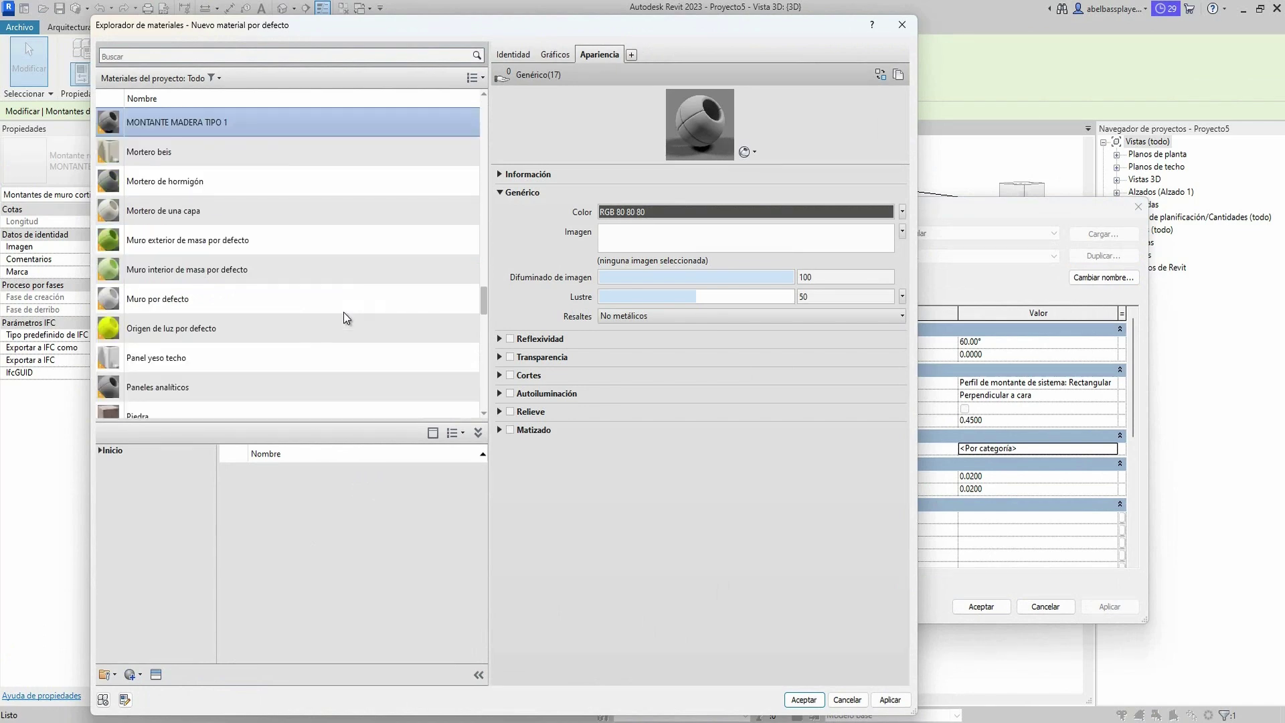
Assign it the Abedul birch appearance from the Madera appearance library.
click(132, 673)
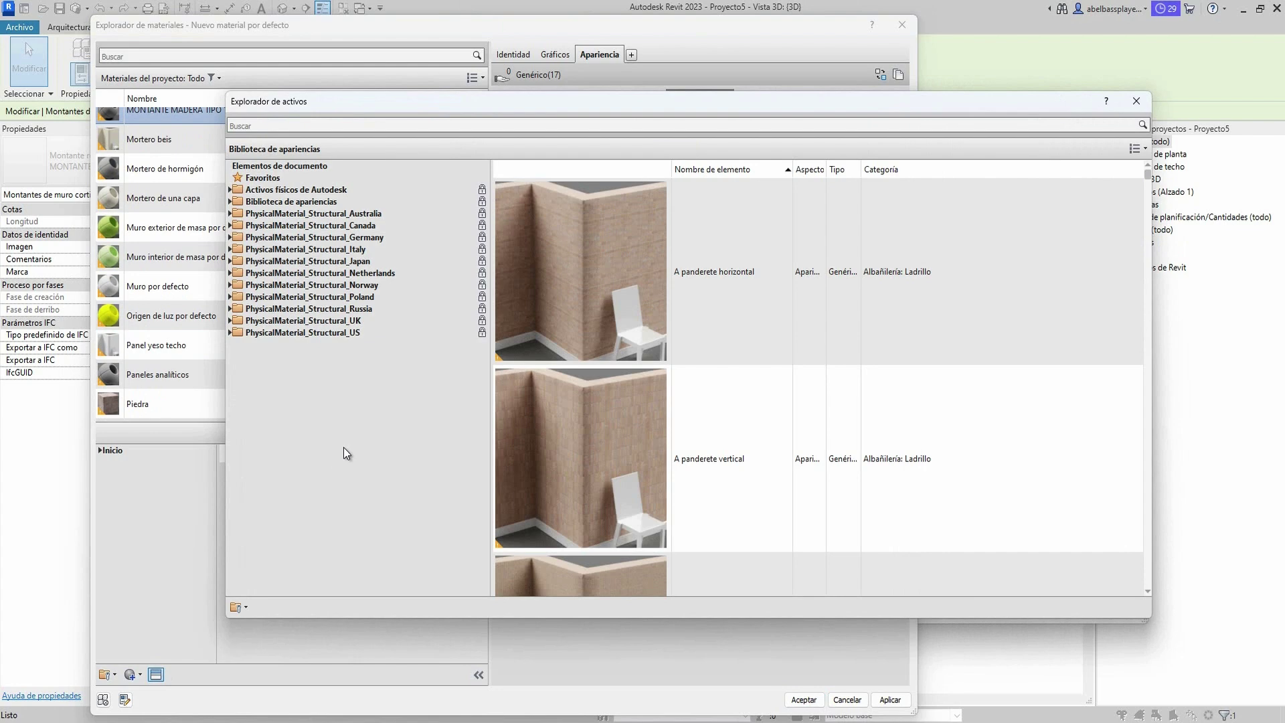
double_click(329, 204)
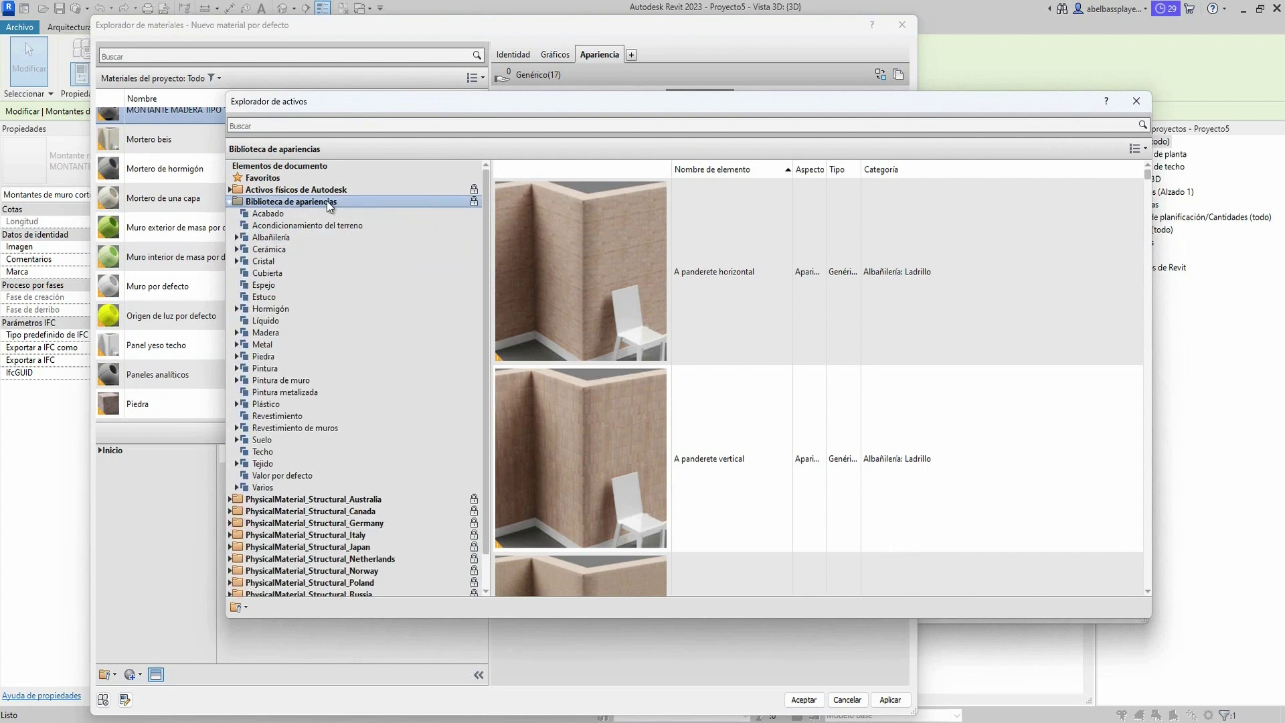
double_click(277, 335)
double_click(519, 282)
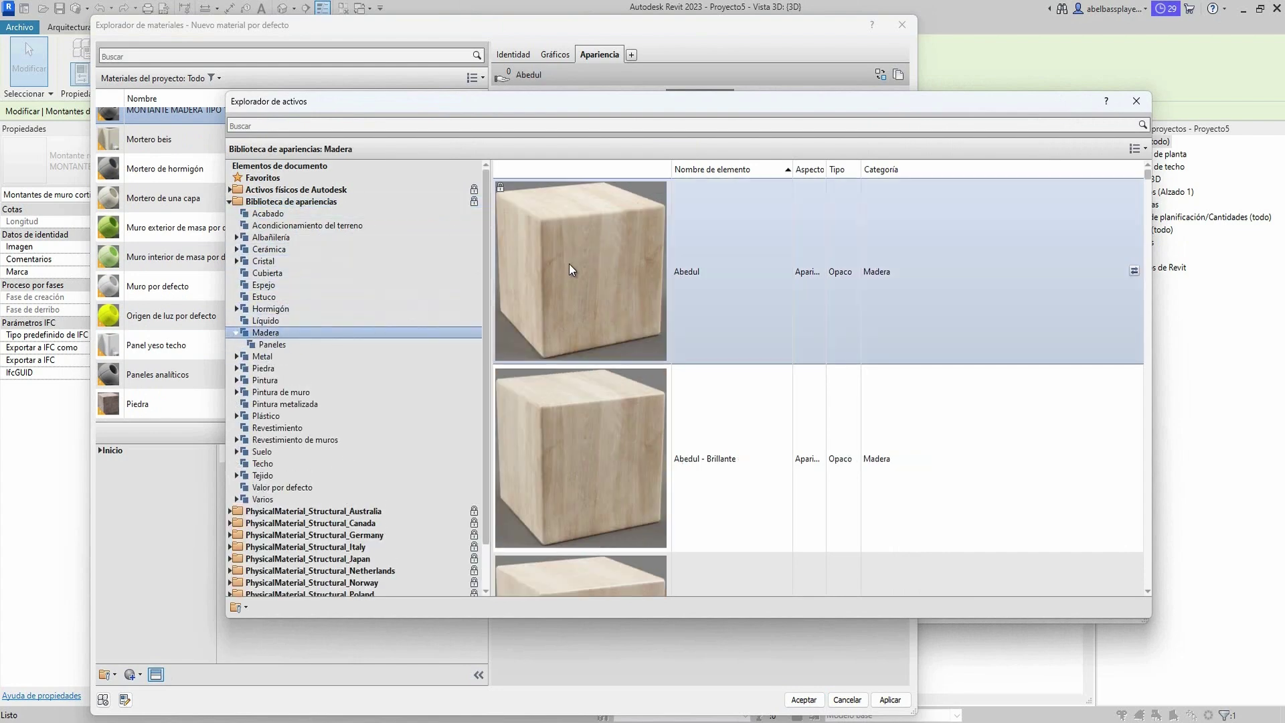
Set the birch texture to 1.20 m wide by 0.40 m high with 0 Y offset, then accept the material.
click(1136, 101)
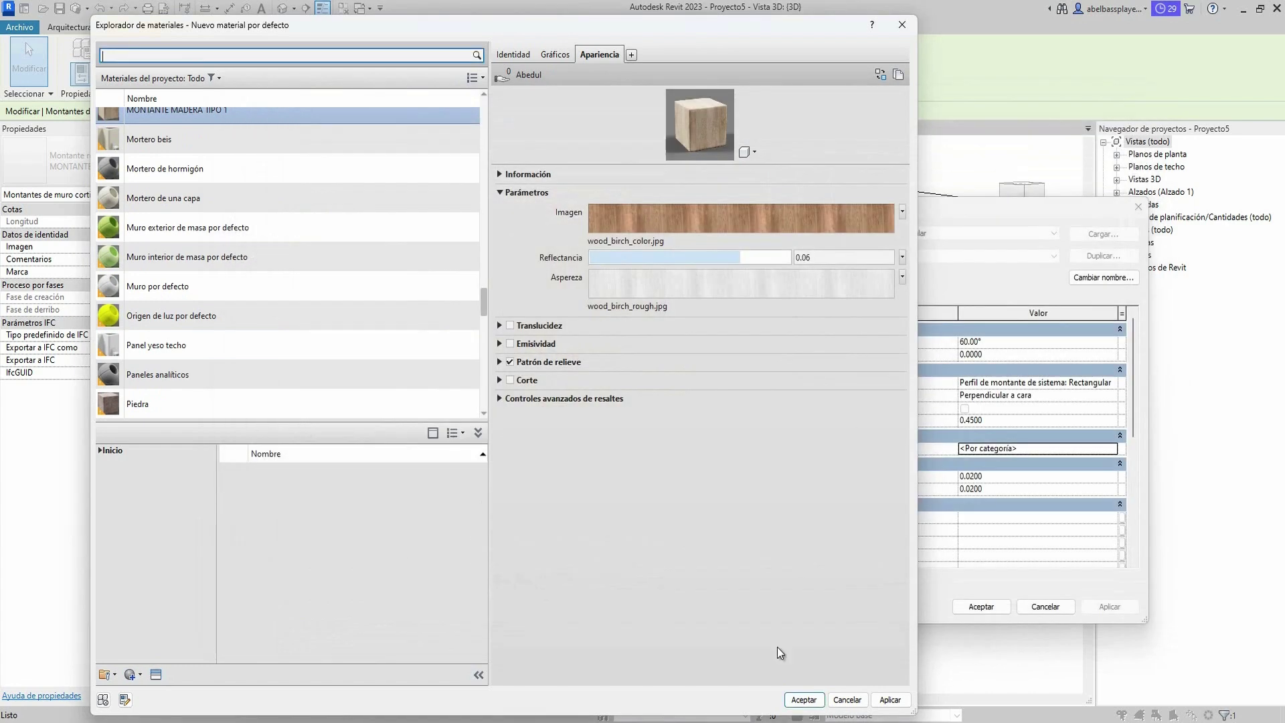
click(785, 224)
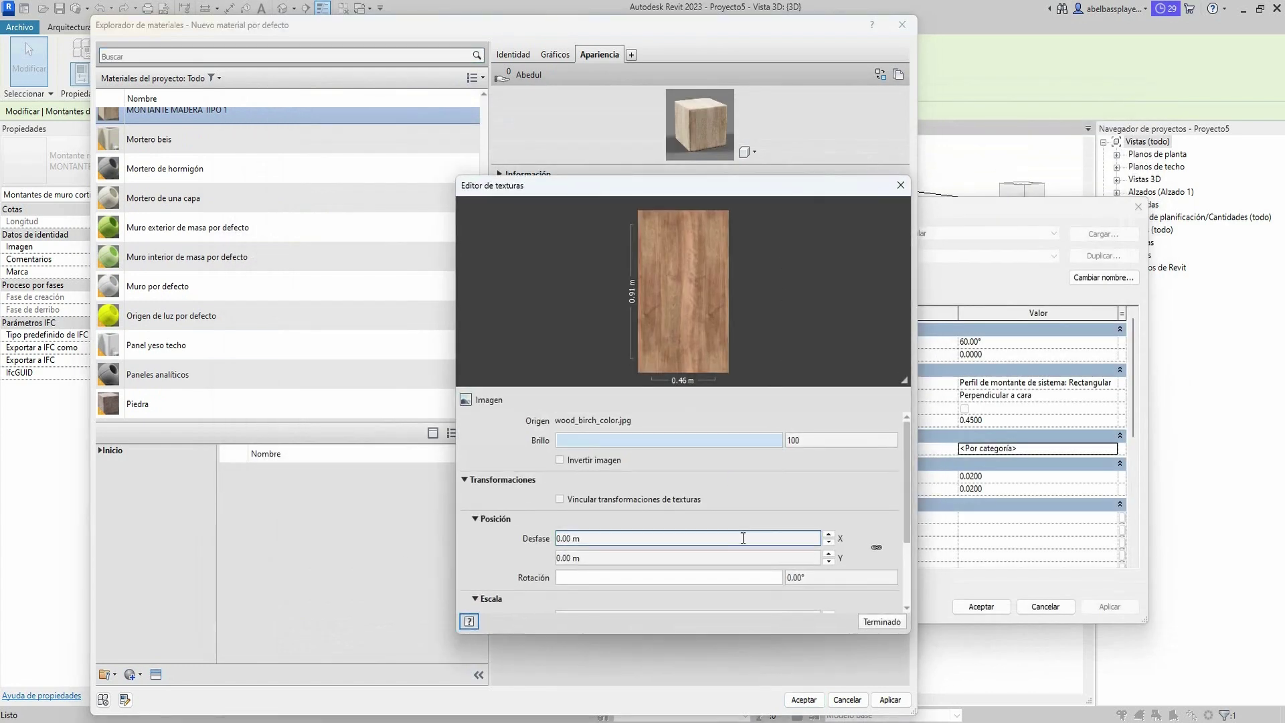
scroll(749, 517, down, 1)
text(0)
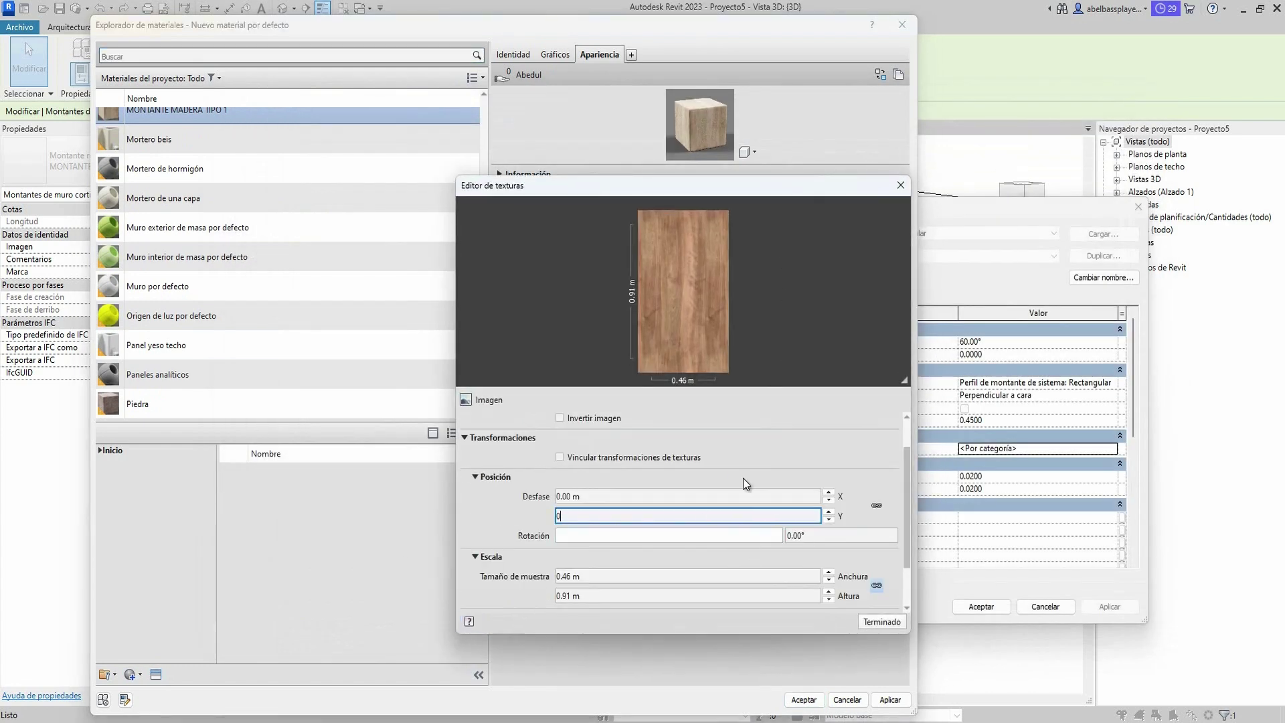
scroll(841, 474, down, 1)
click(756, 524)
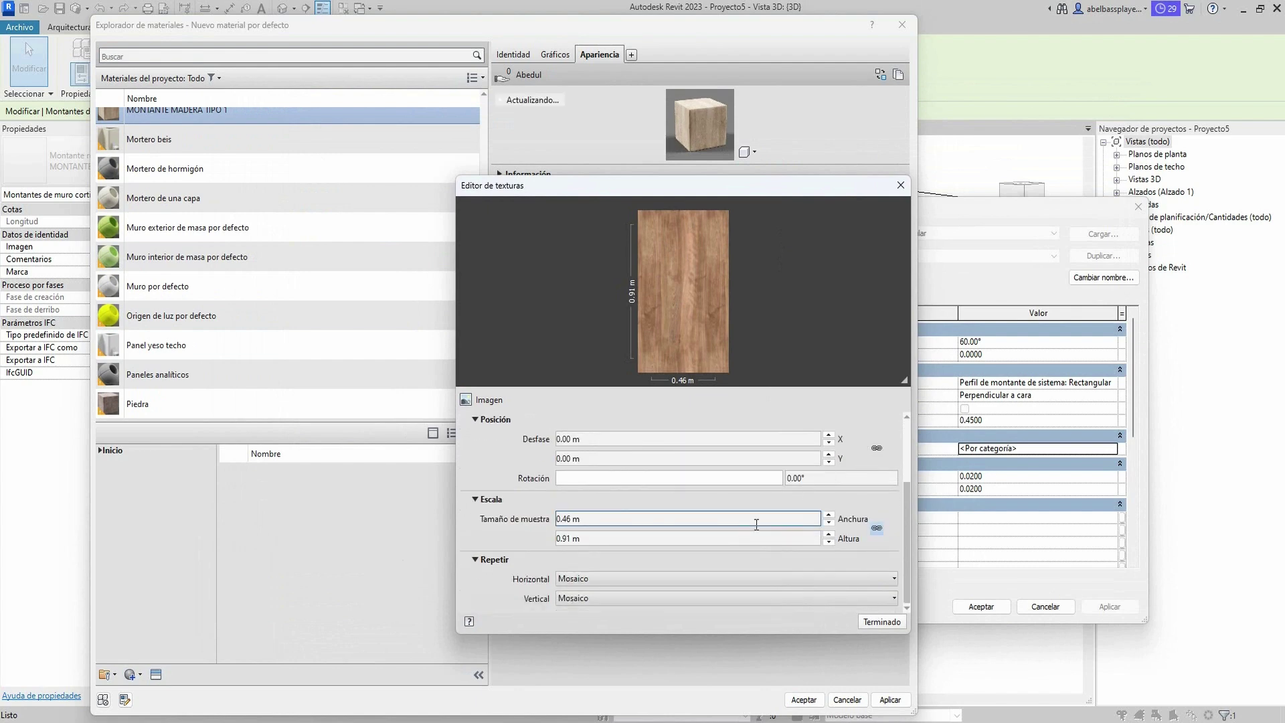
click(877, 529)
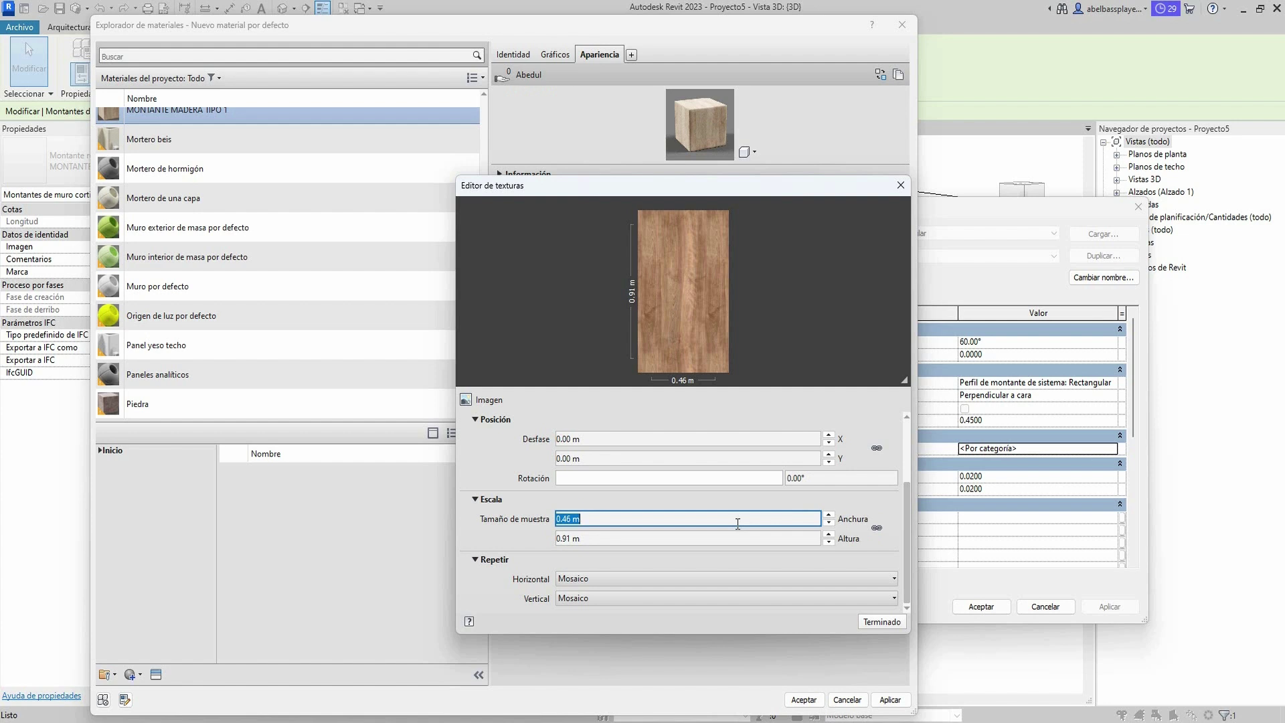
text(1.2)
click(731, 539)
text(.4)
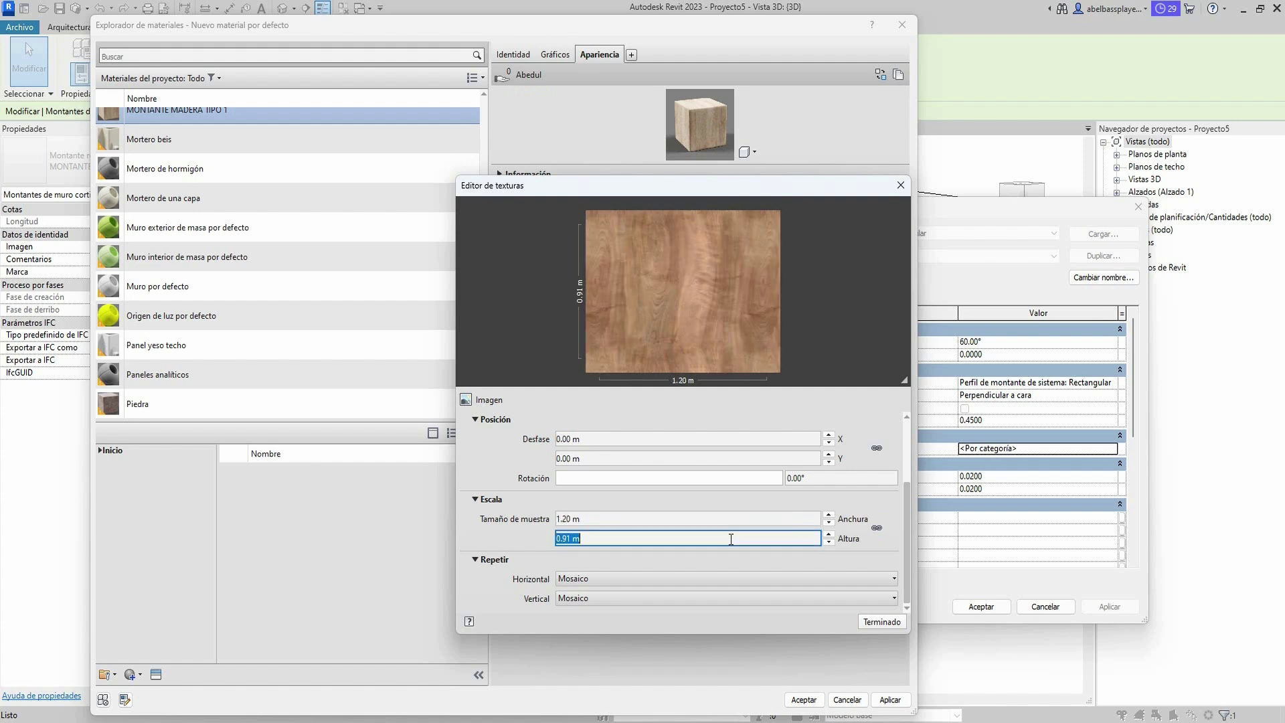
click(779, 518)
click(885, 621)
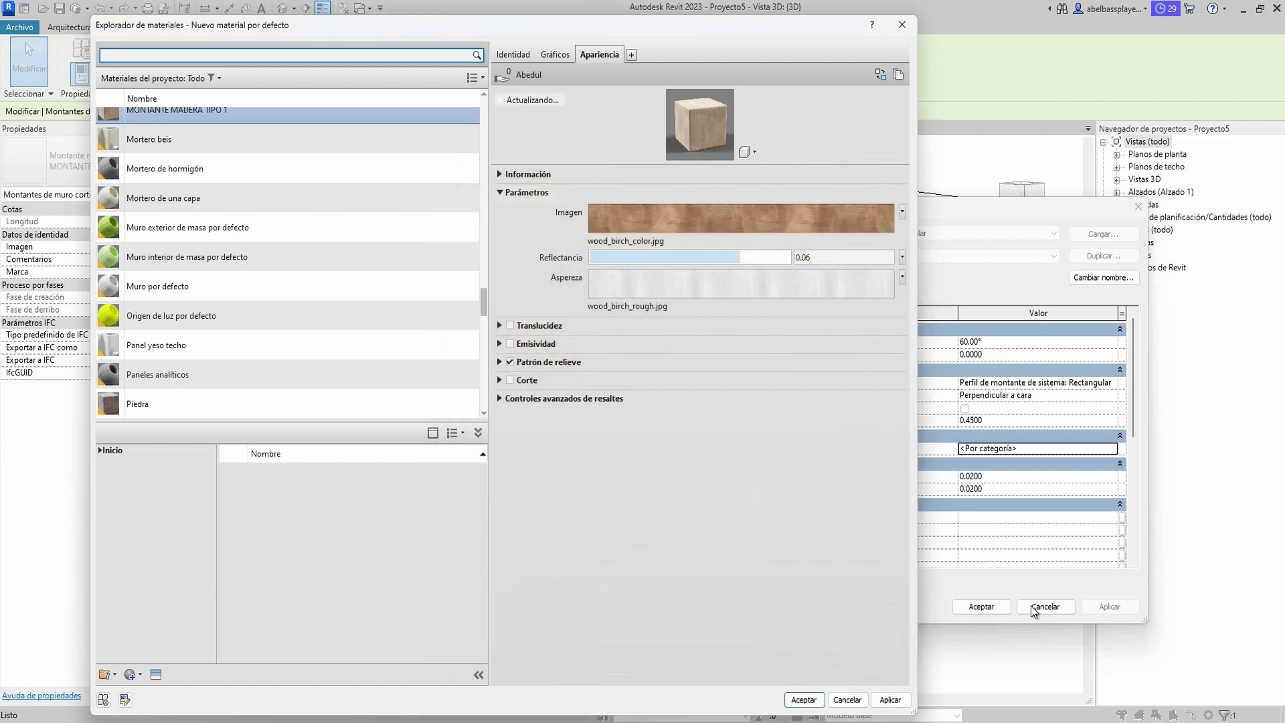
click(883, 699)
Apply the MONTANTE MADERA TIPO 1 material to the mullion type and close Type Properties.
key(Return)
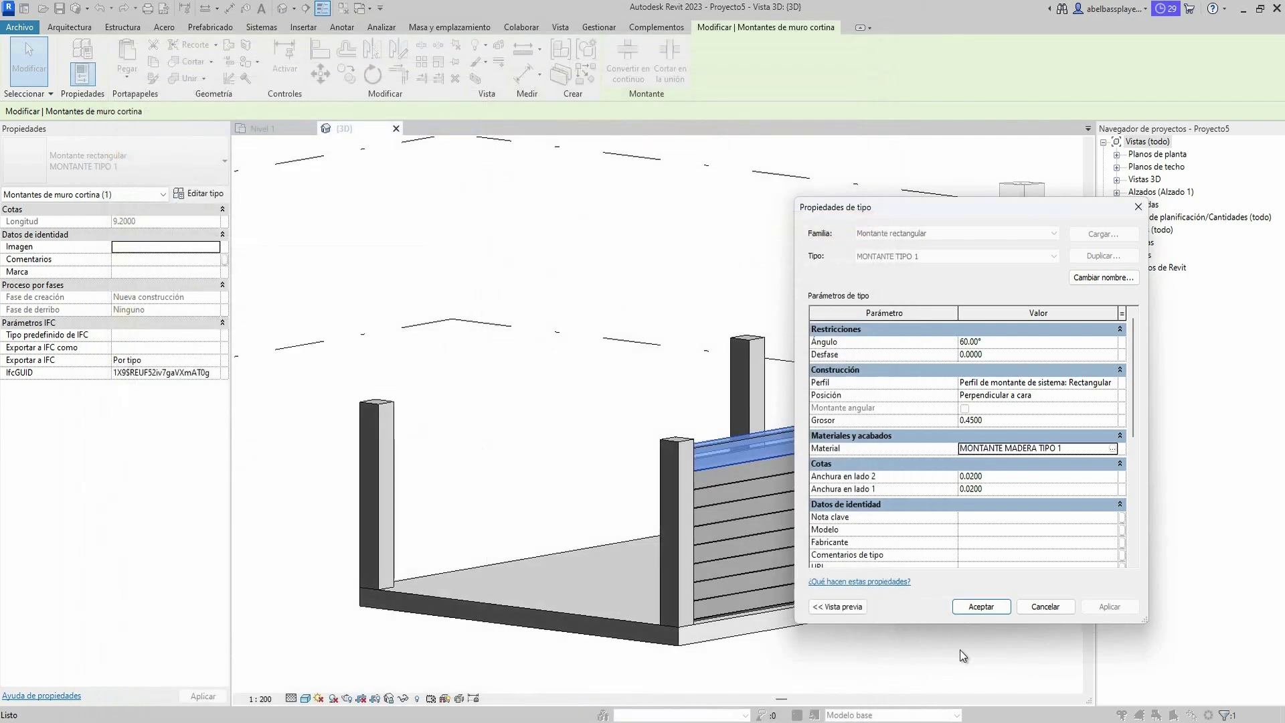
click(1103, 608)
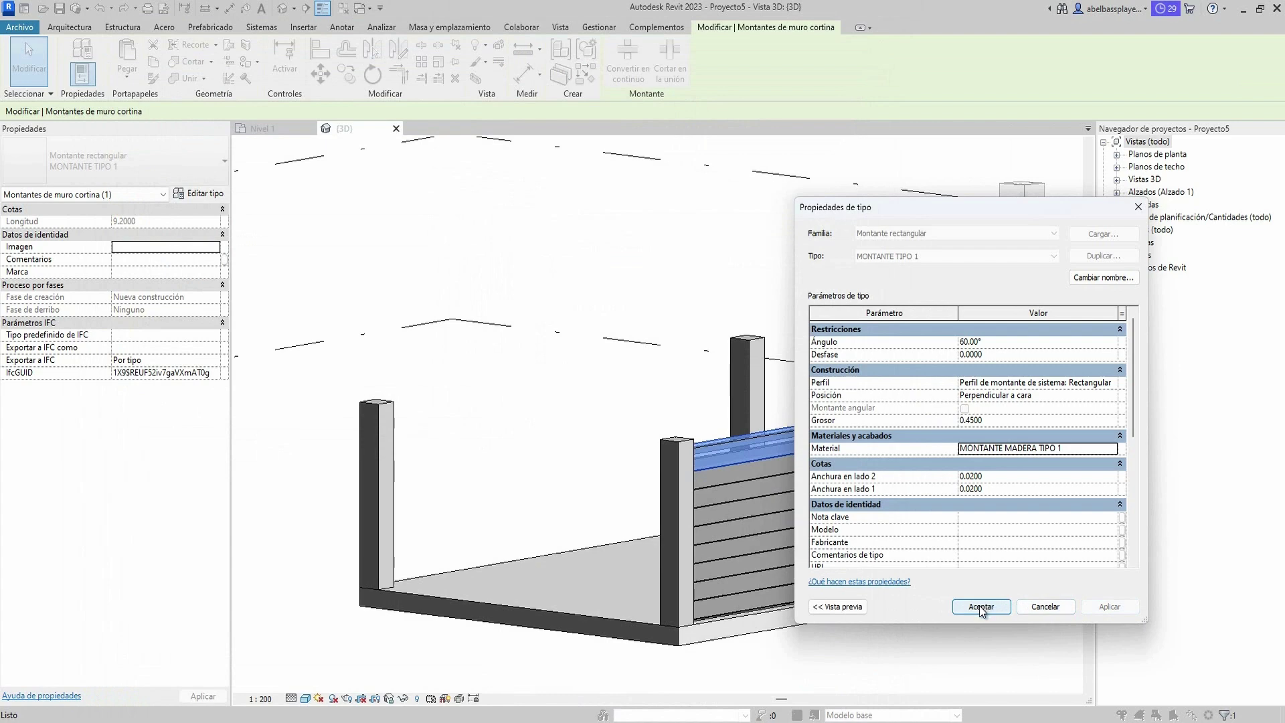
click(981, 606)
click(974, 622)
middle_drag(980, 596, 839, 532)
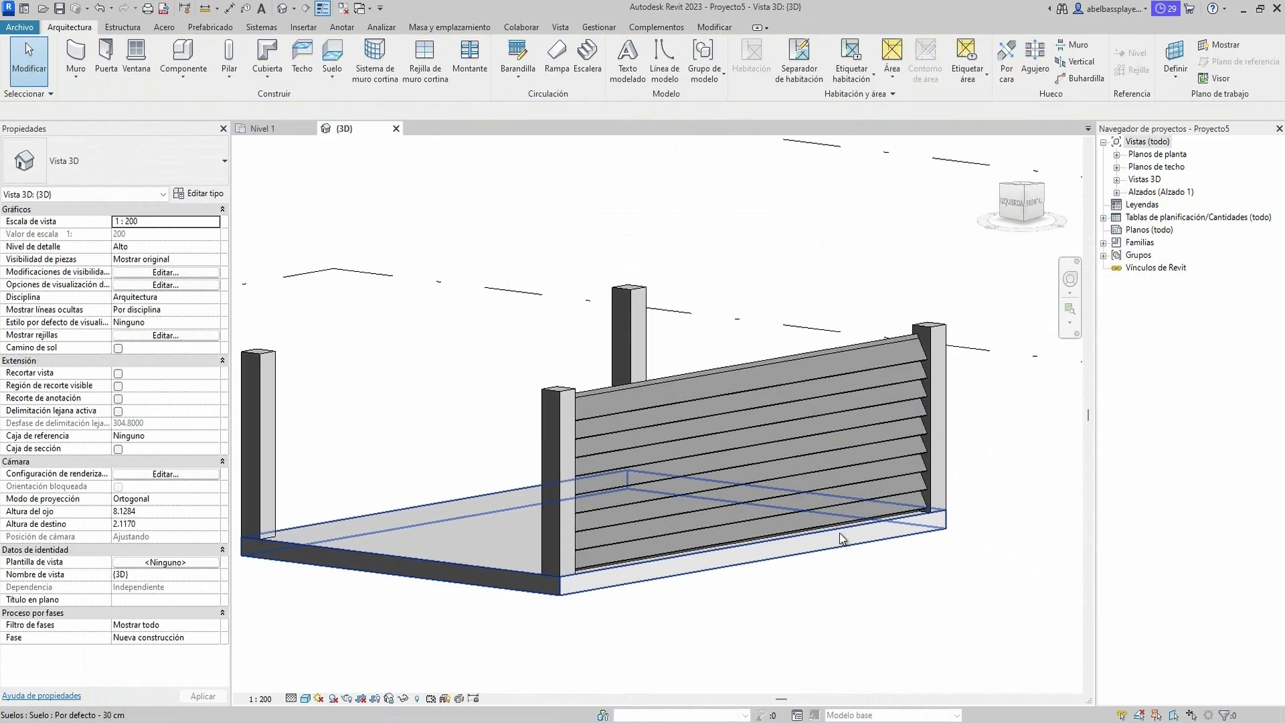
Switch the 3D view to Realista, inspect the birch louvres, then open the Nivel 1 plan.
click(305, 698)
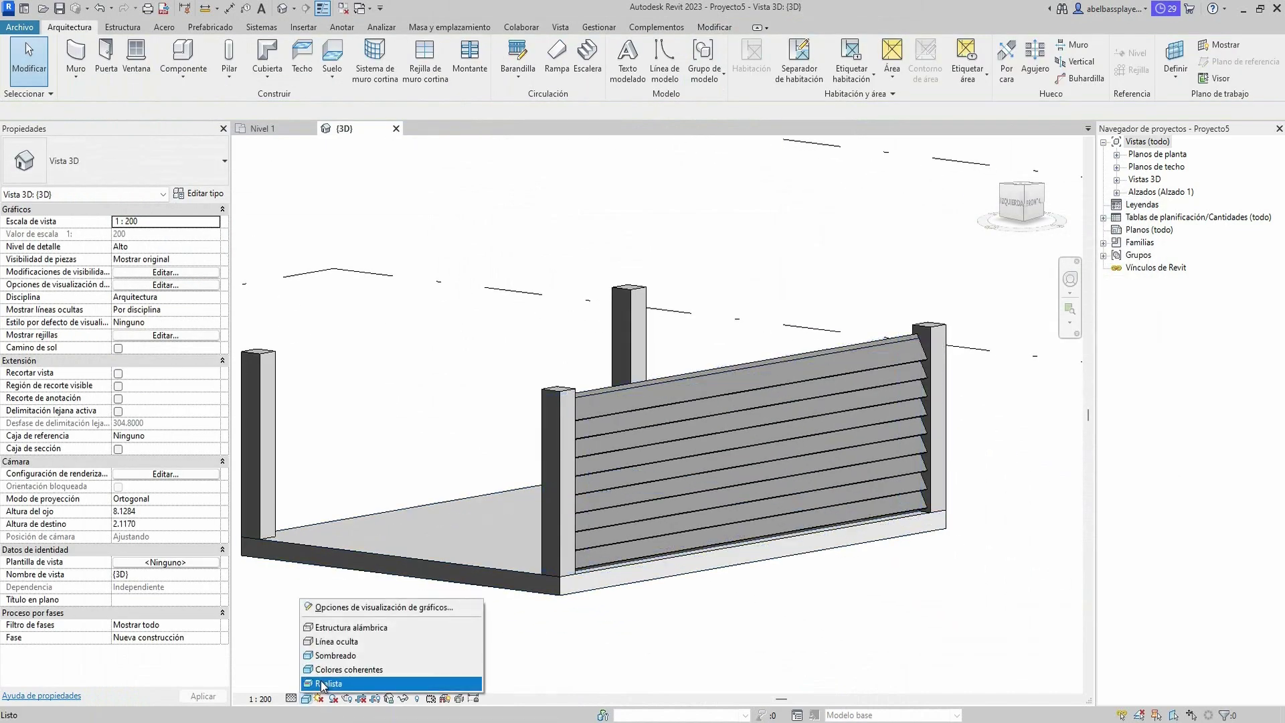
click(328, 685)
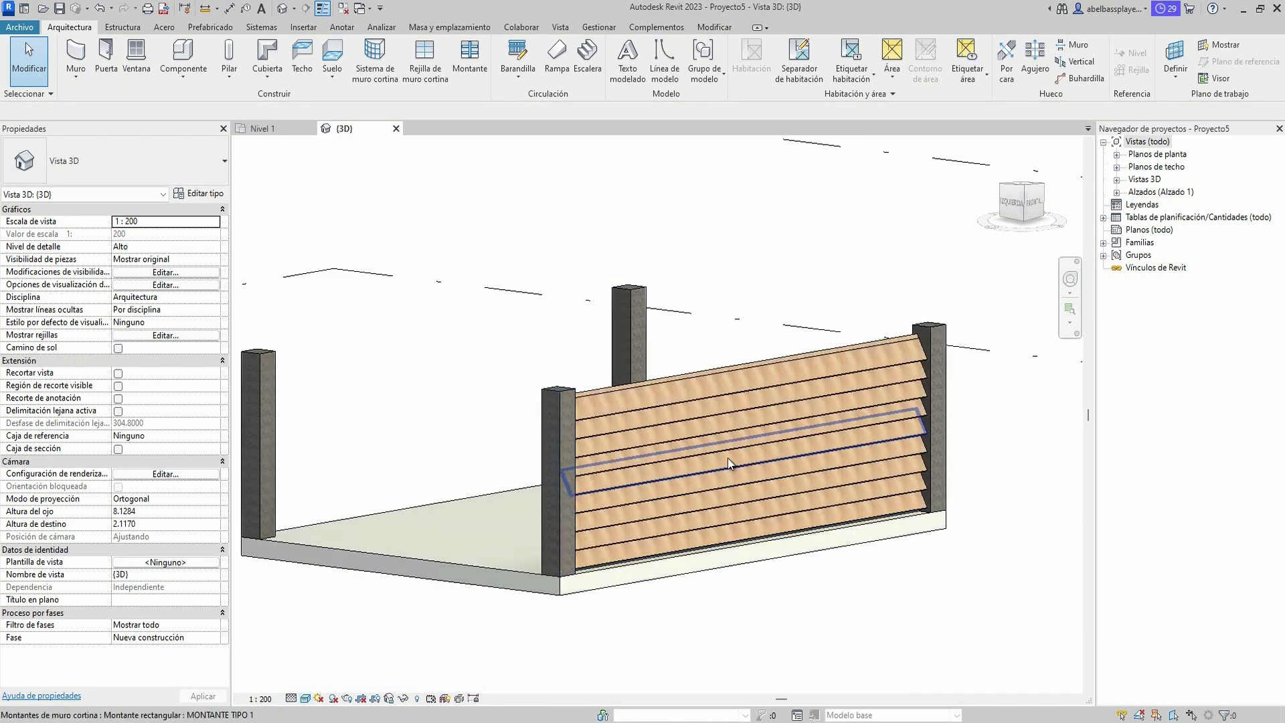
scroll(728, 458, up, 1)
scroll(676, 434, up, 1)
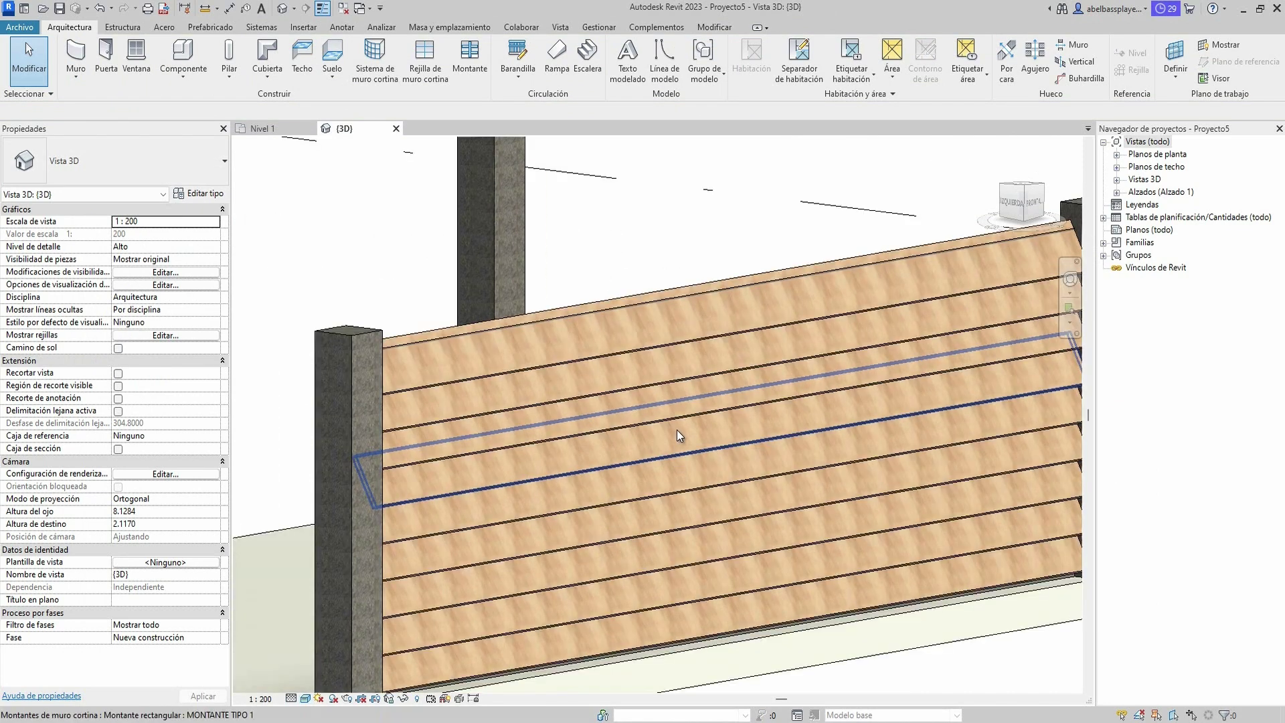
scroll(677, 430, down, 2)
scroll(664, 430, up, 2)
mouse_move(677, 429)
shift+middle_down()
mouse_move(664, 430)
mouse_move(690, 442)
shift+middle_up()
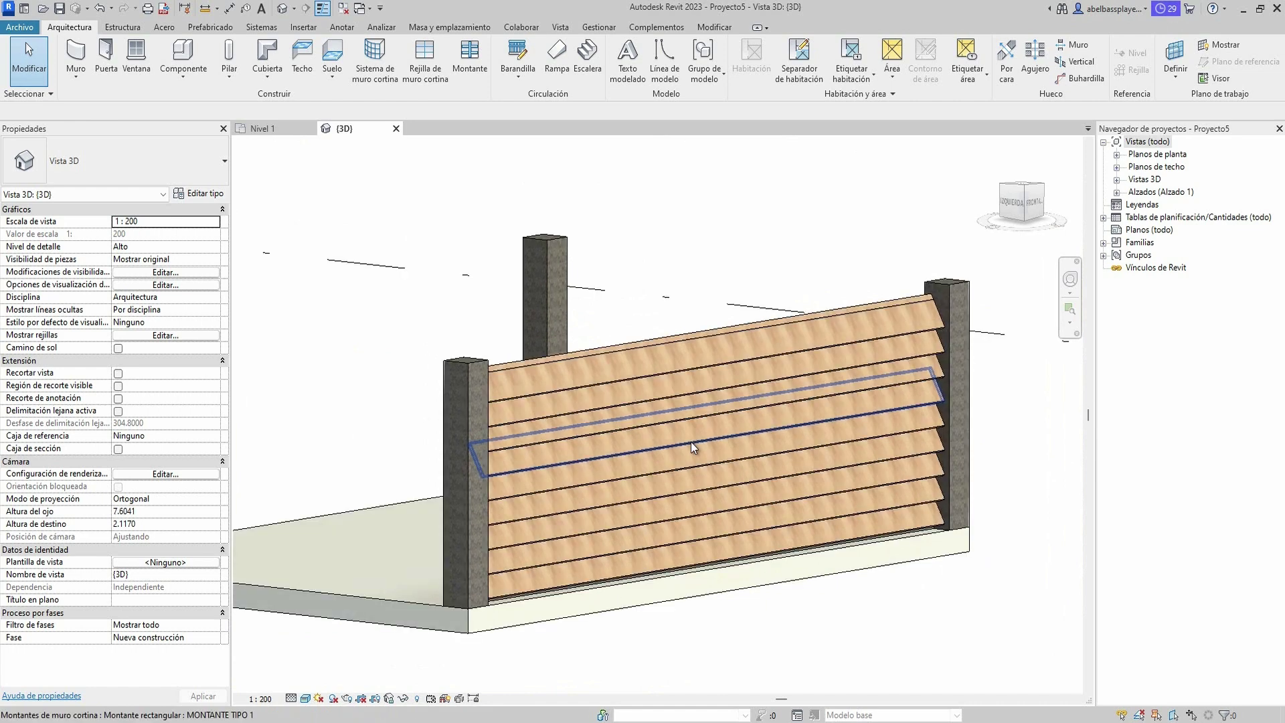
click(637, 372)
key(Escape)
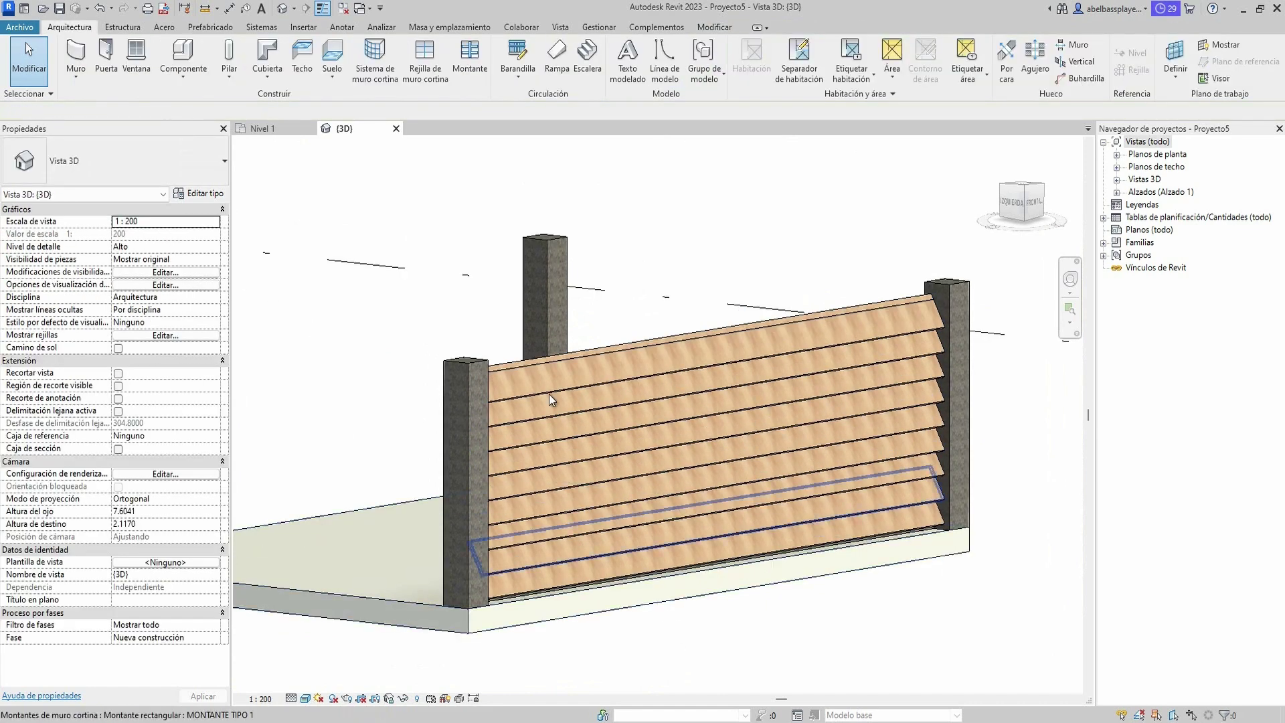
click(261, 129)
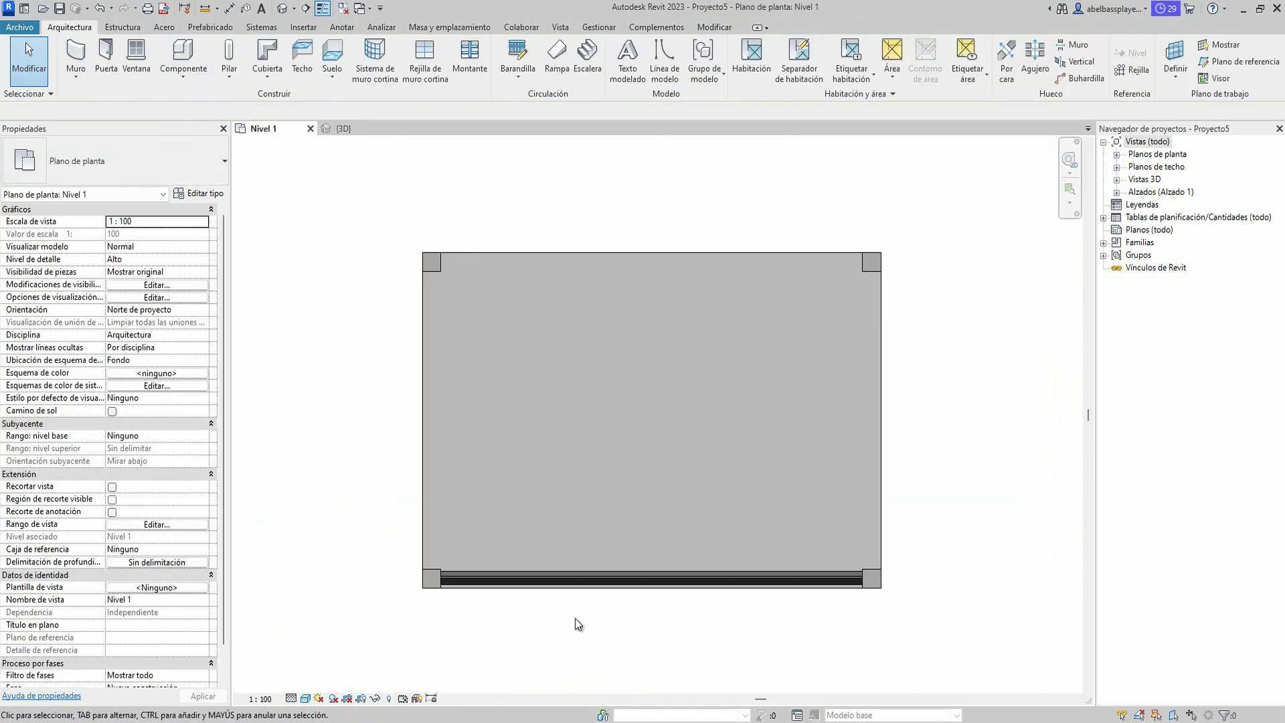
Mirror the bottom curtain wall across a mid-height axis to create the top wall.
click(564, 579)
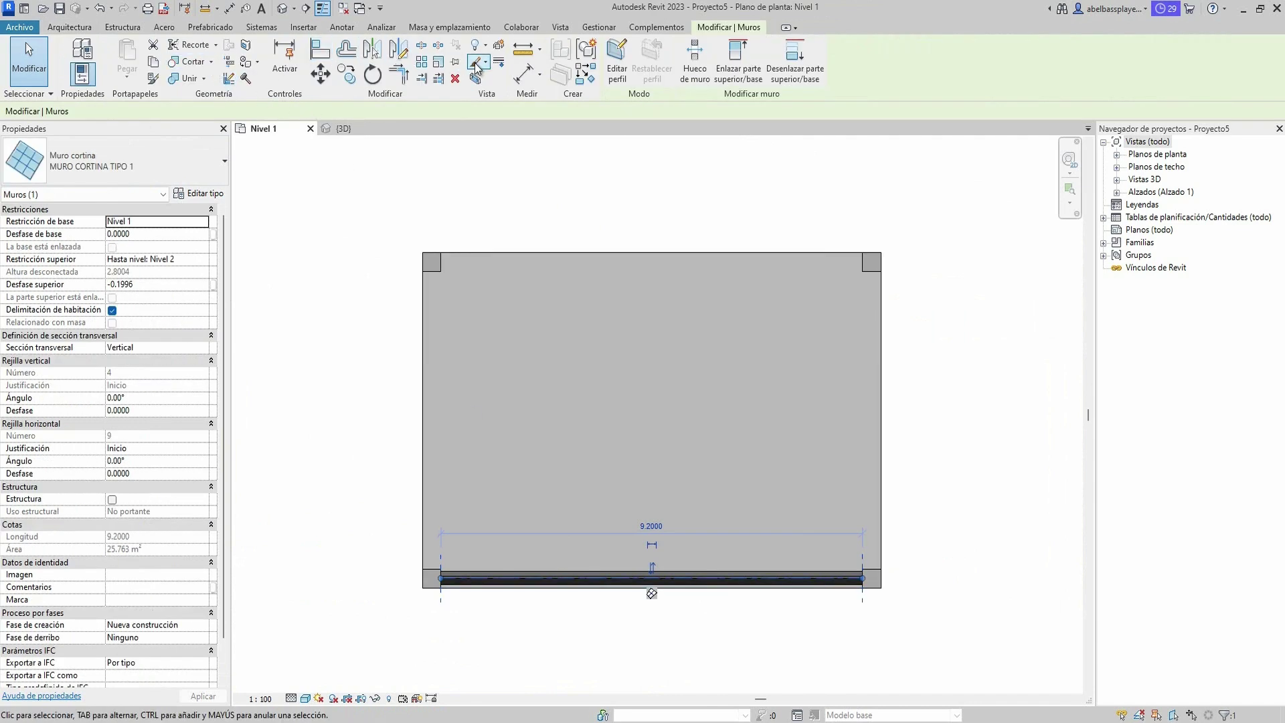
click(399, 50)
click(424, 419)
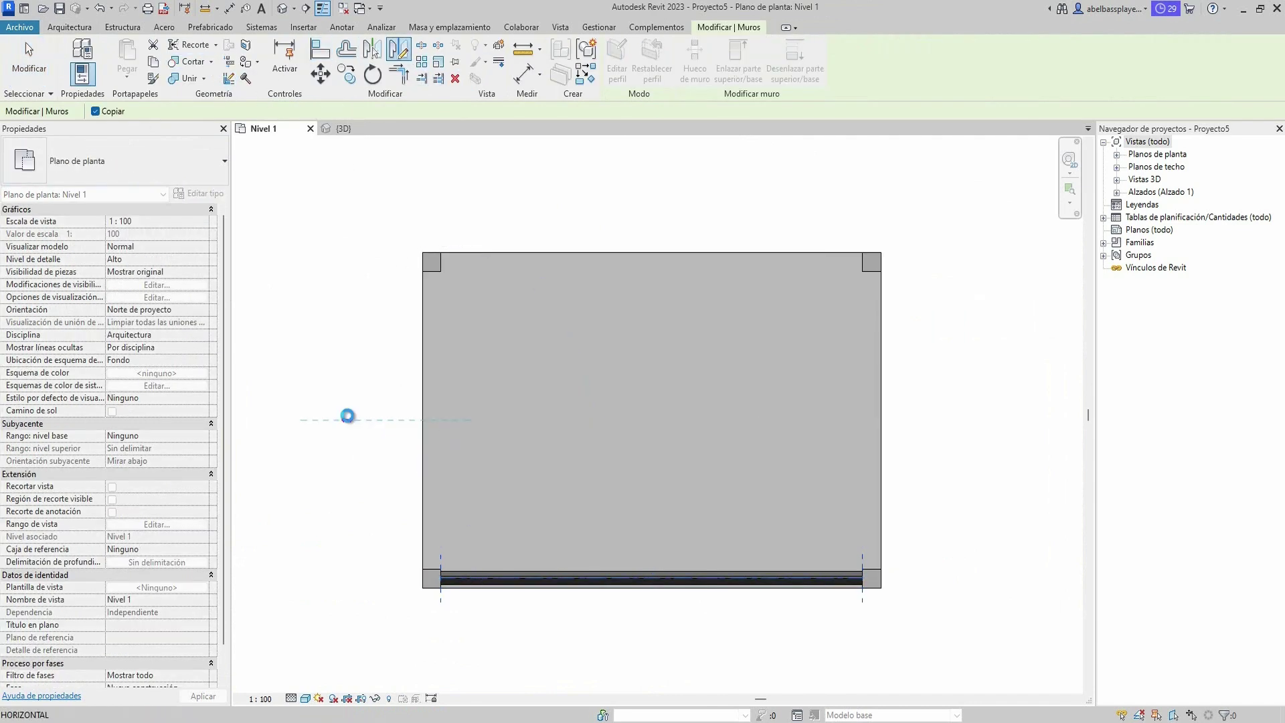
click(348, 416)
key(Escape)
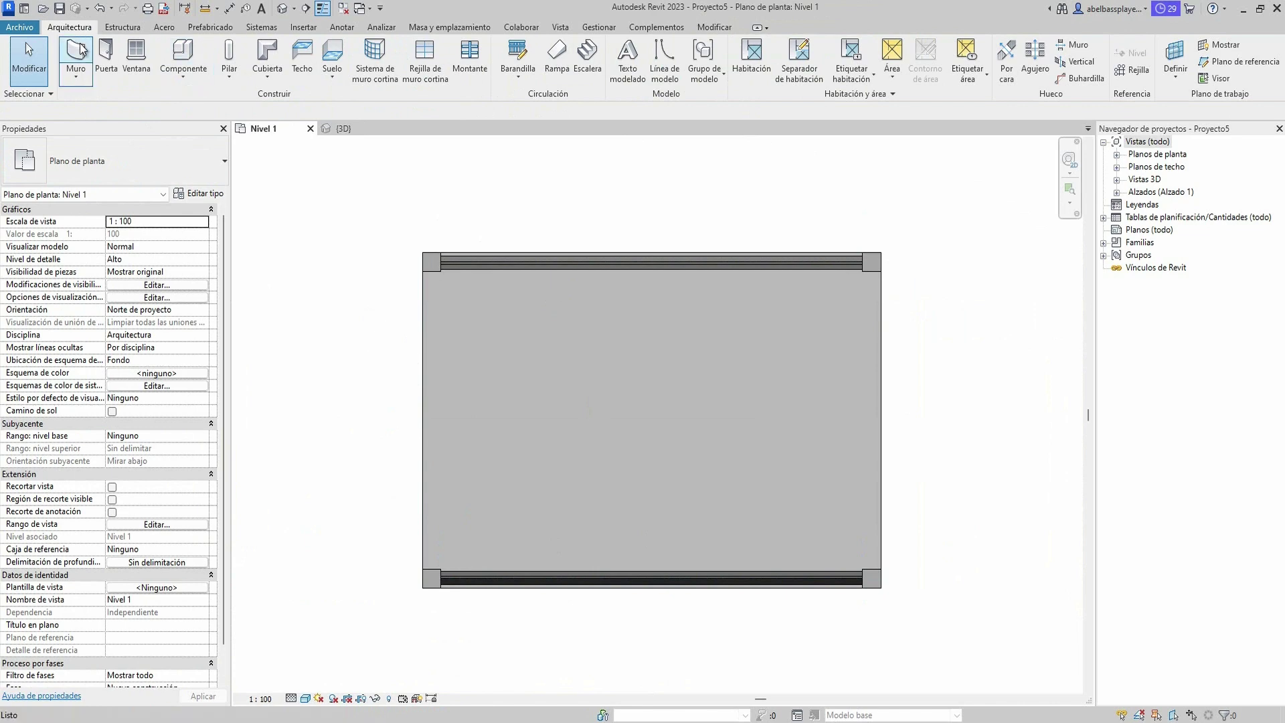
Draw the left curtain wall from the lower-left to the top-left corner.
click(77, 53)
scroll(424, 555, up, 2)
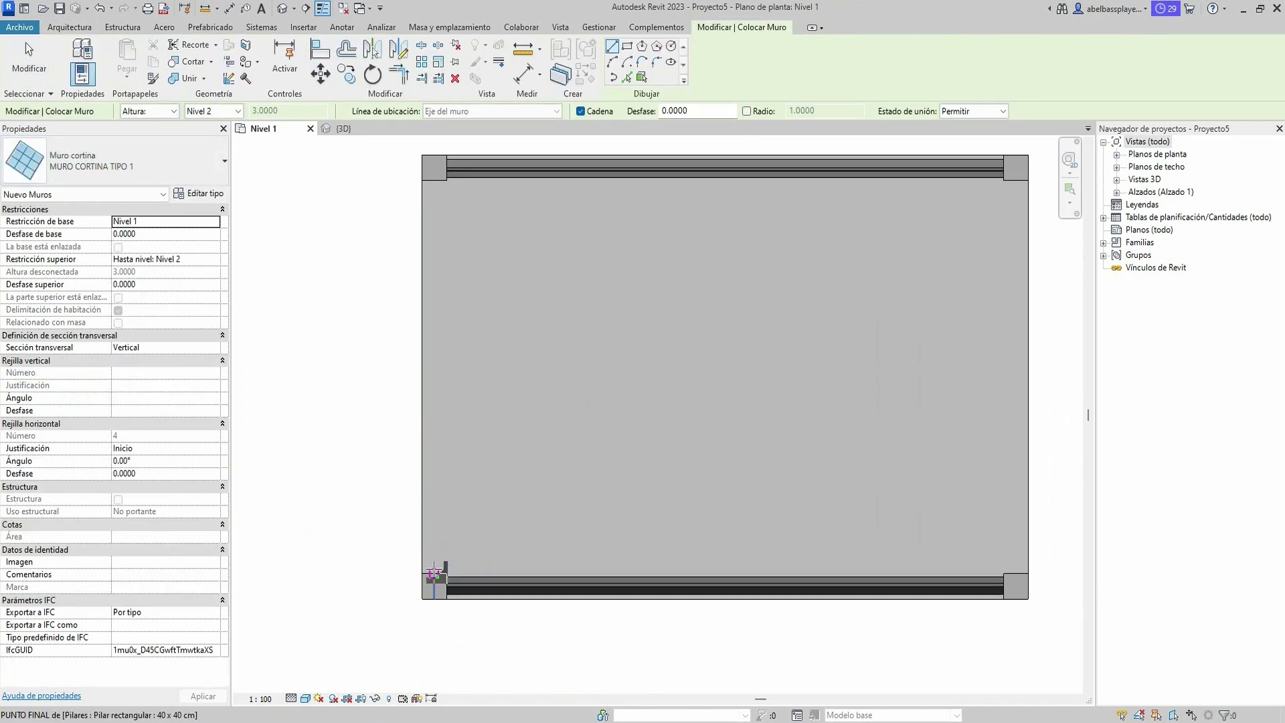
click(434, 574)
click(435, 179)
scroll(441, 187, down, 2)
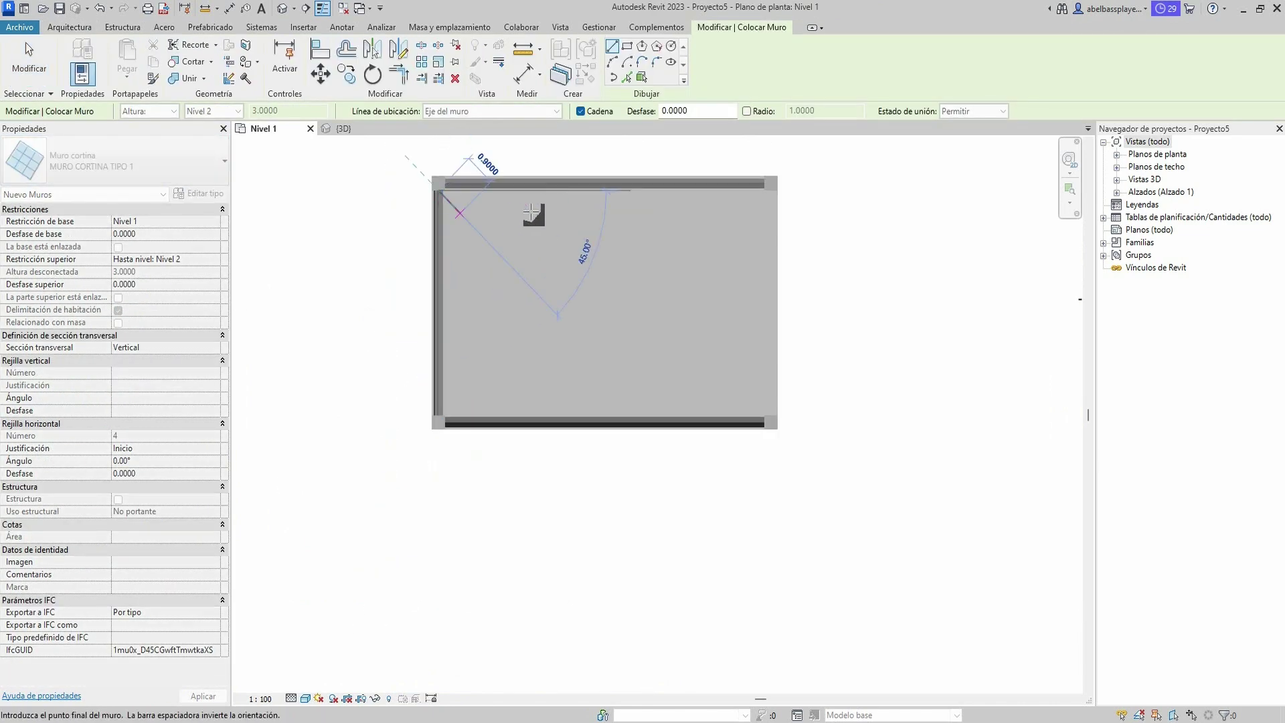
key(Escape)
Draw the 6.1 m right curtain wall along the slab's right edge and check it.
click(711, 455)
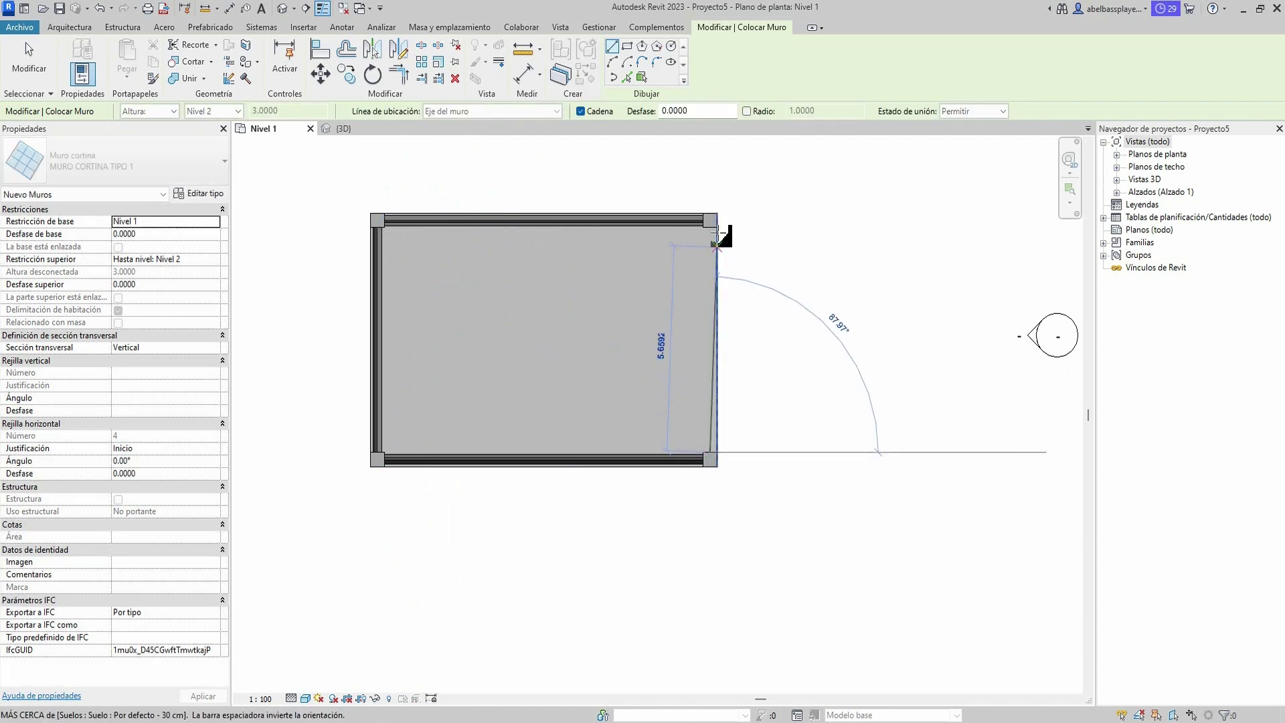
click(711, 231)
key(Escape)
key(Escape)
scroll(705, 238, up, 1)
click(705, 235)
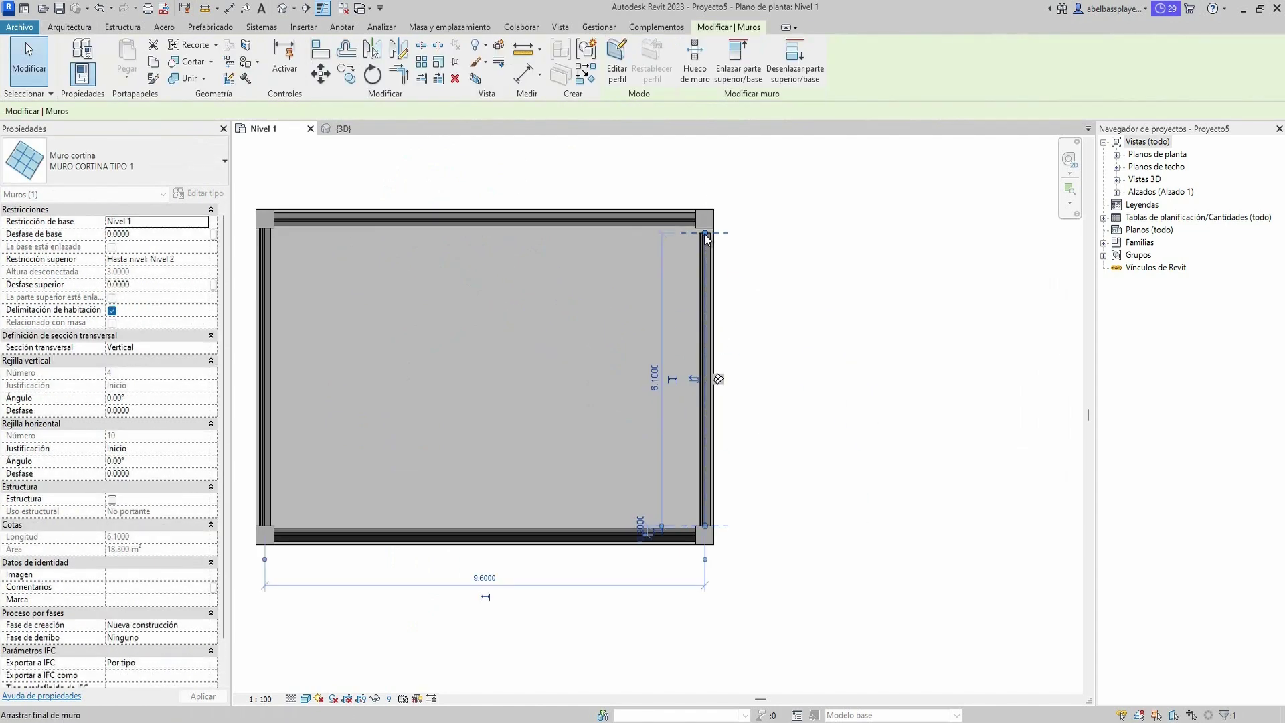
key(Escape)
scroll(588, 391, up, 2)
key(Escape)
scroll(566, 430, up, 1)
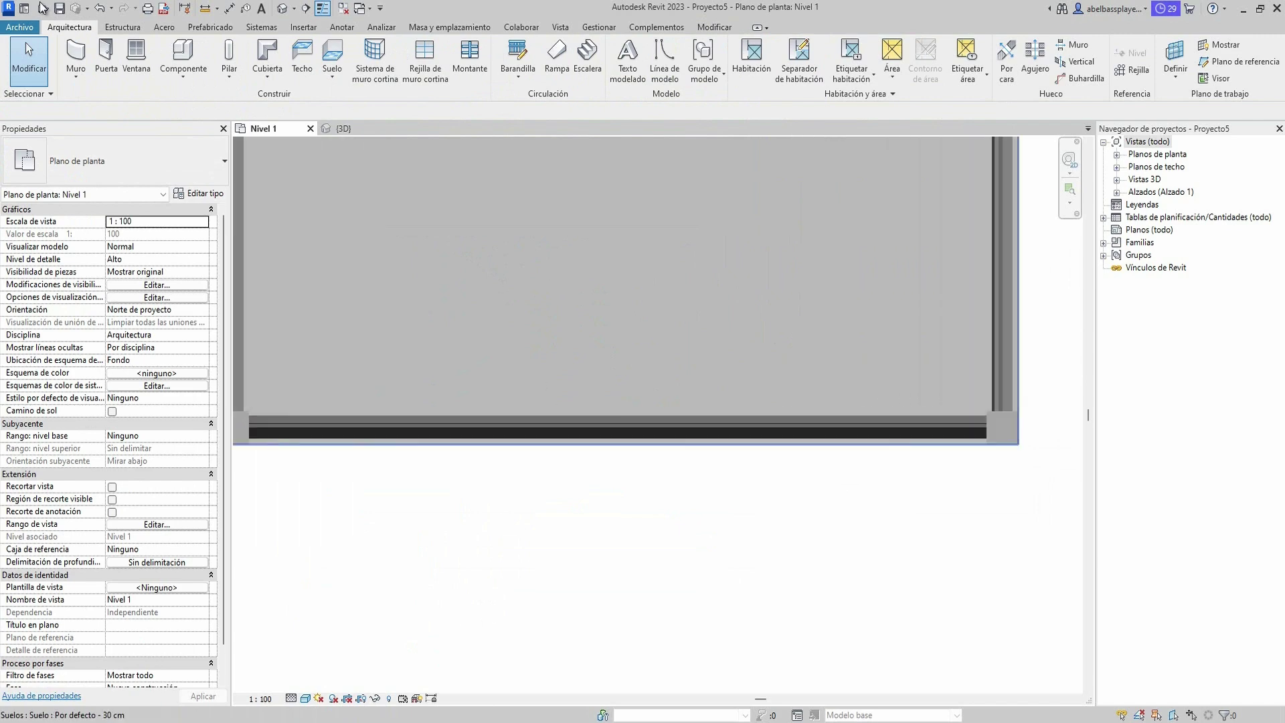
Start a new wall using the Muro cortina - simple type.
click(73, 48)
click(131, 157)
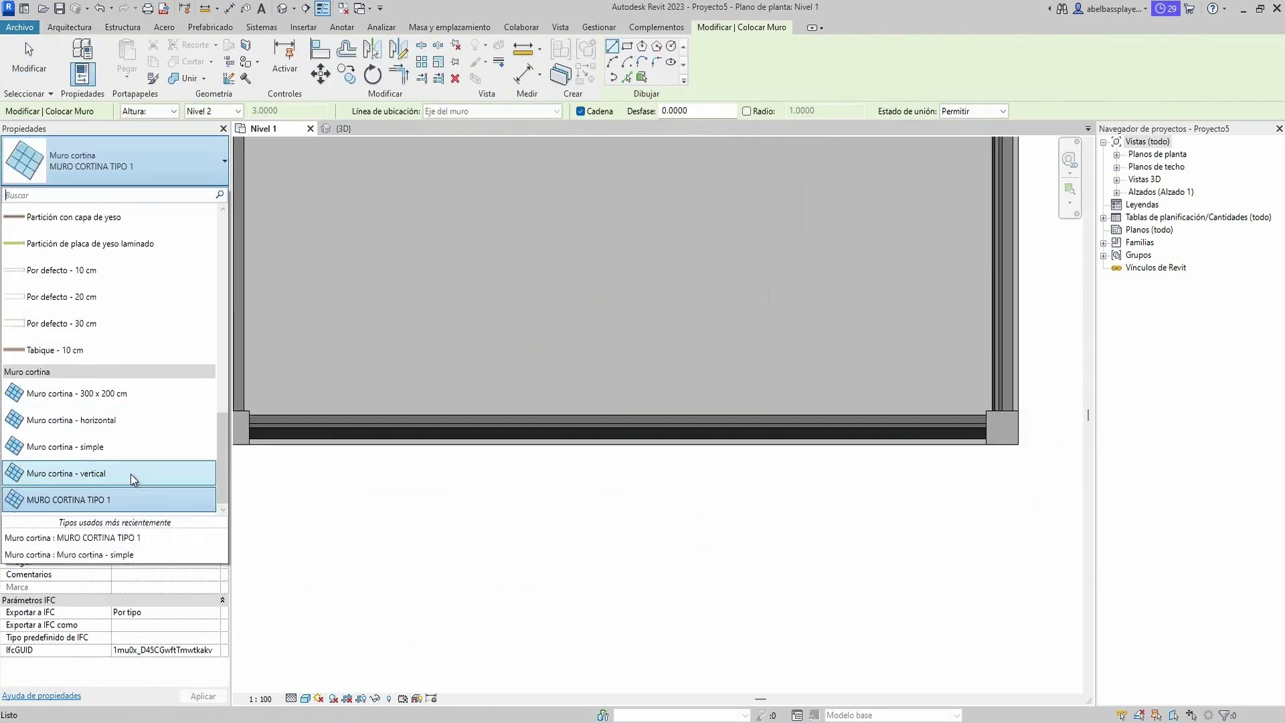
click(135, 451)
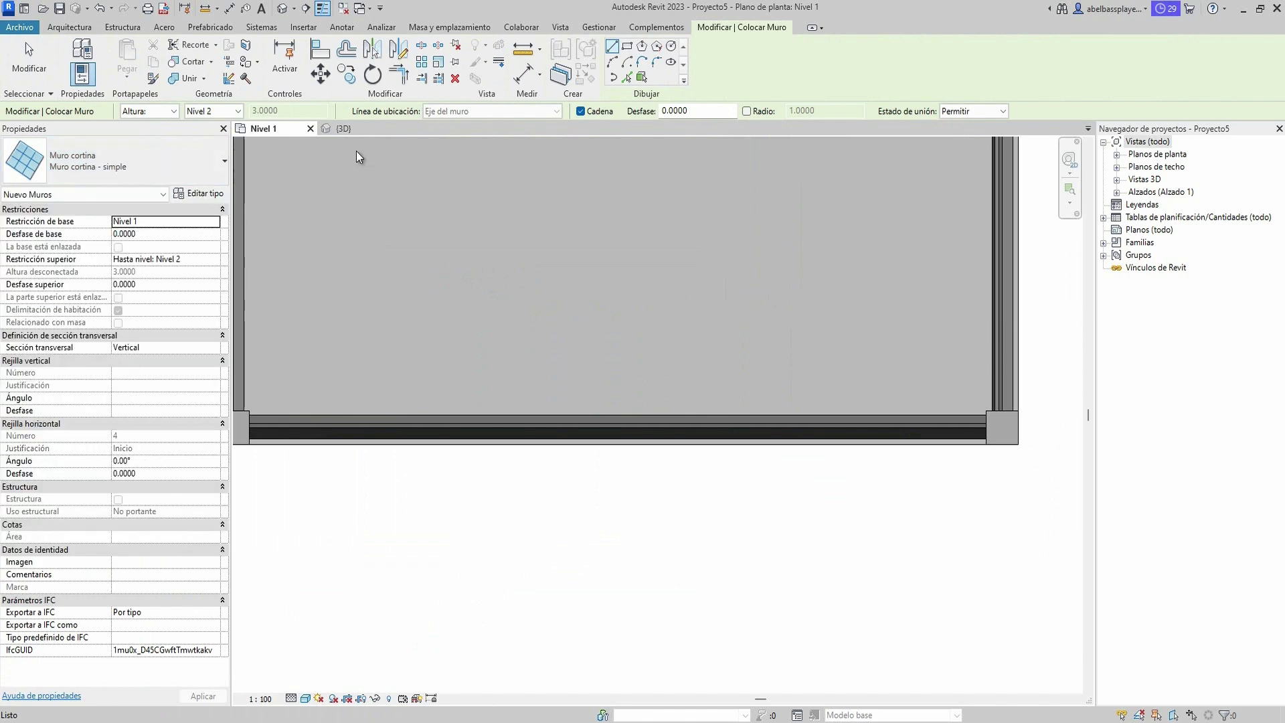
Duplicate the simple curtain wall type as PUERTA.
click(200, 197)
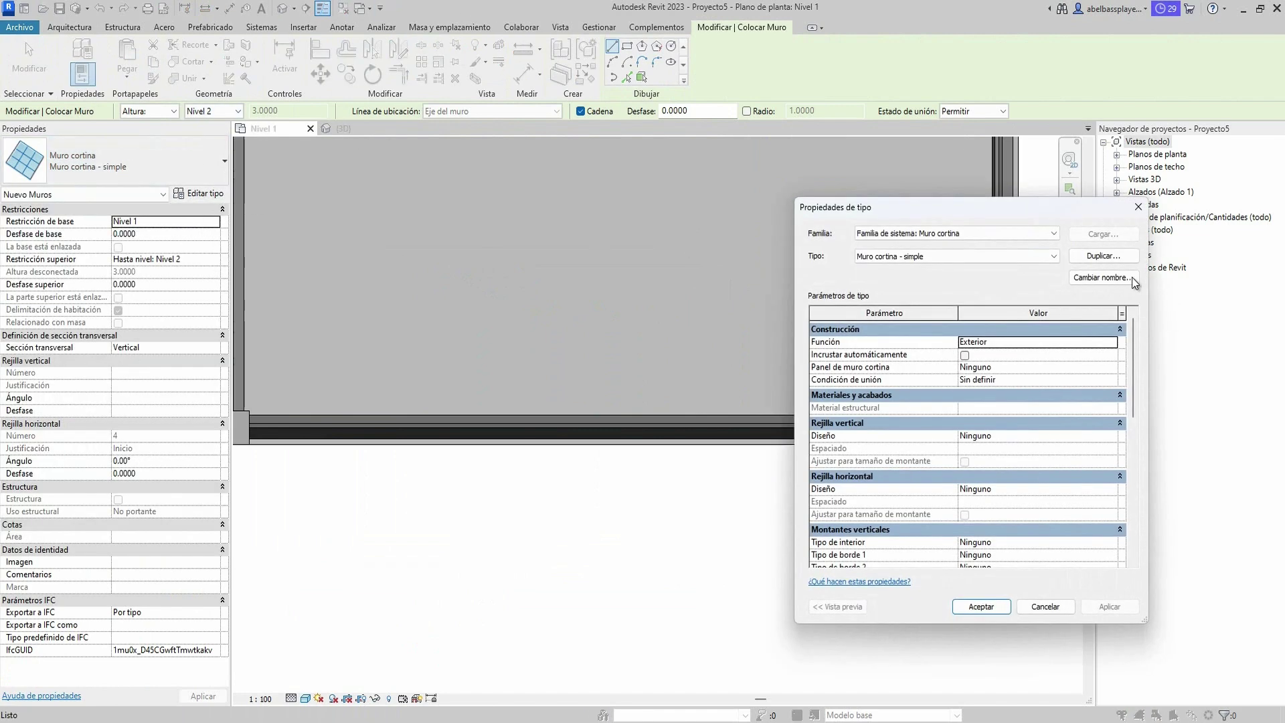
click(1110, 257)
text(PUERTA)
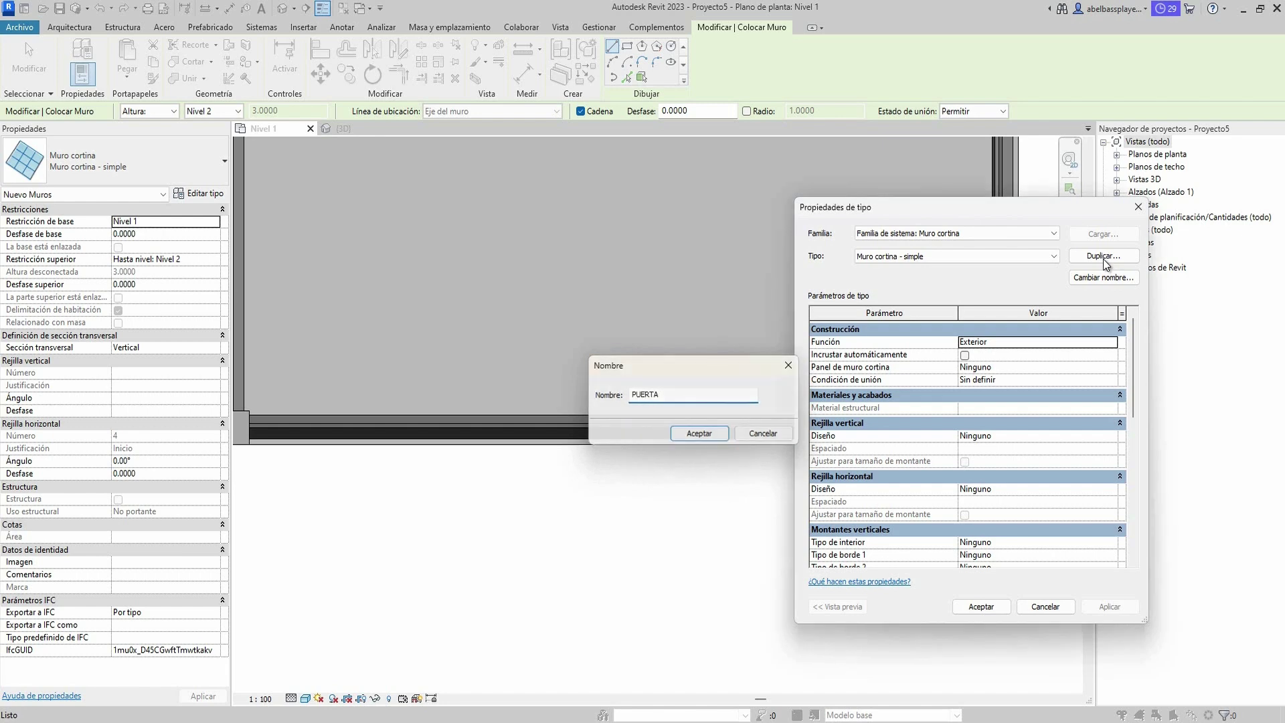
key(Return)
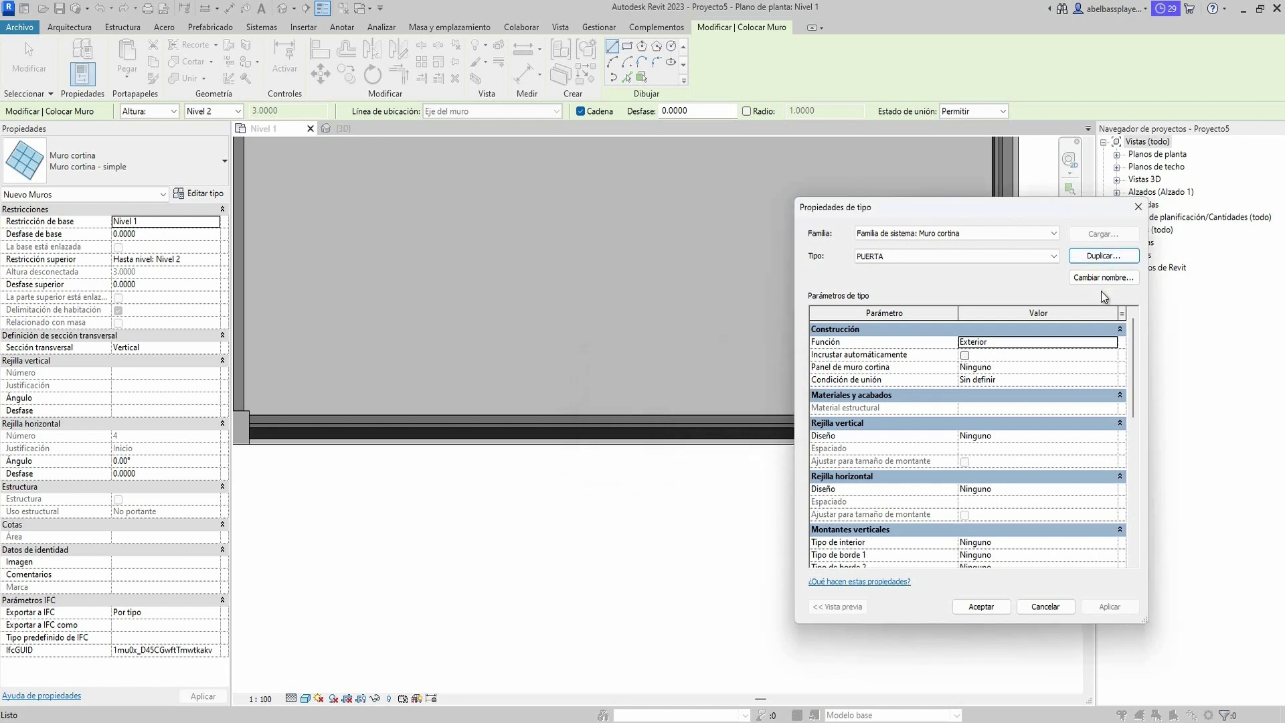
Make both vertical edge mullions rectangular, leaving interior vertical mullions set to none.
scroll(1090, 447, down, 2)
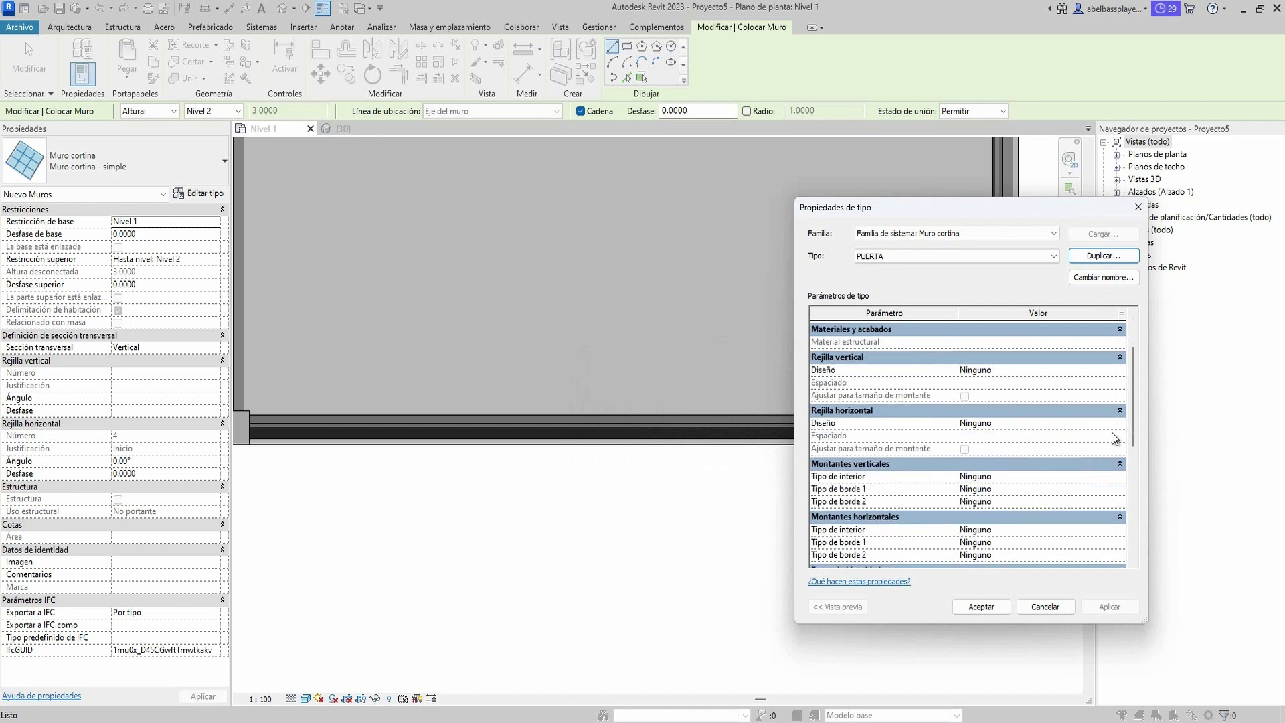
click(1114, 478)
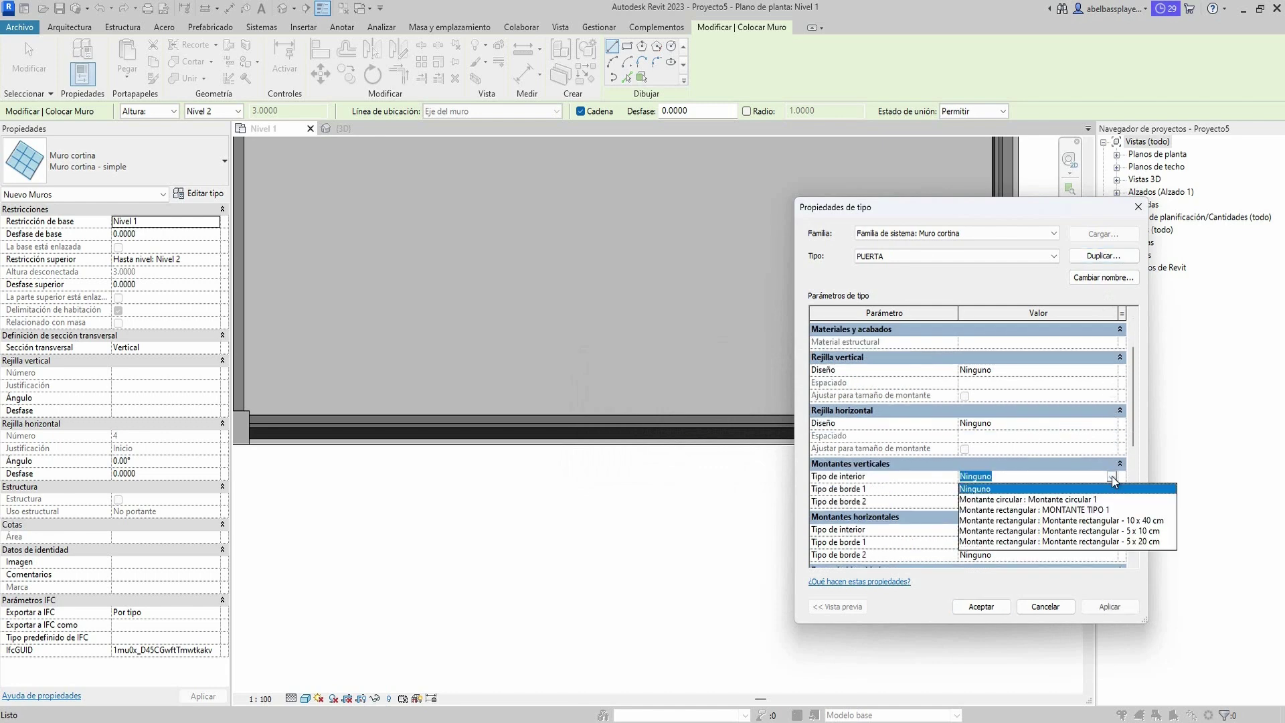
click(1119, 533)
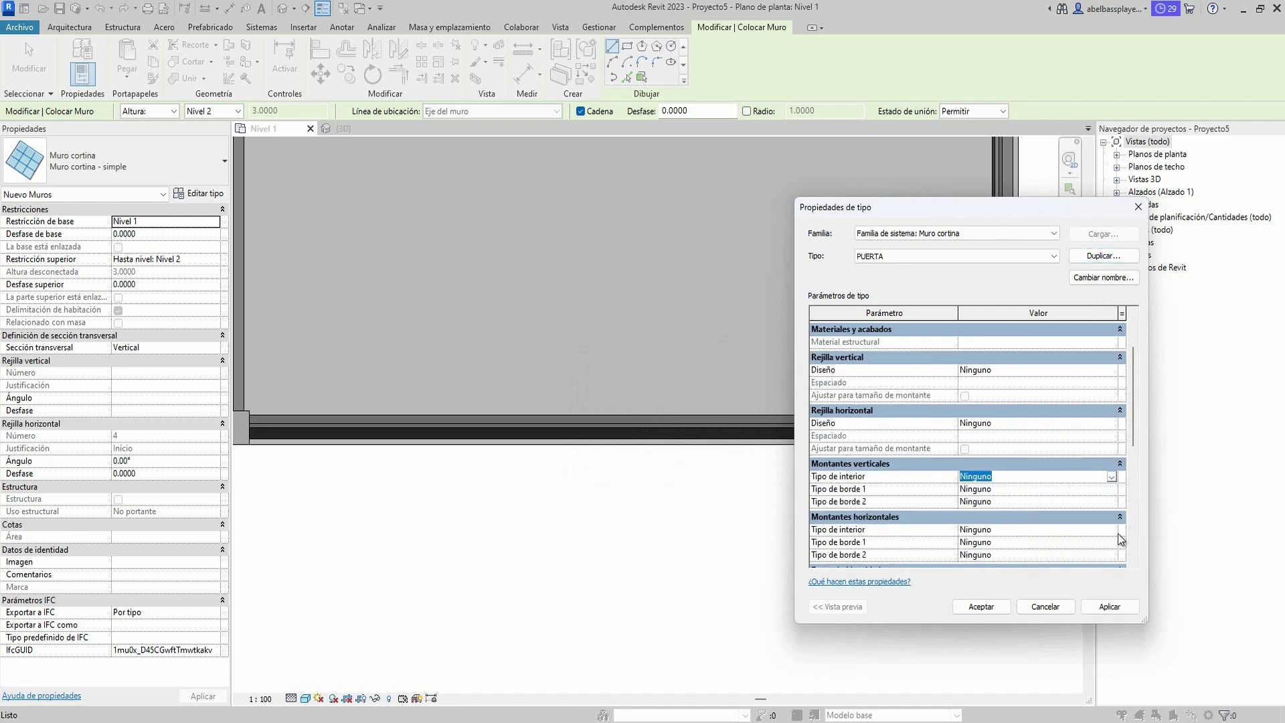
click(1115, 490)
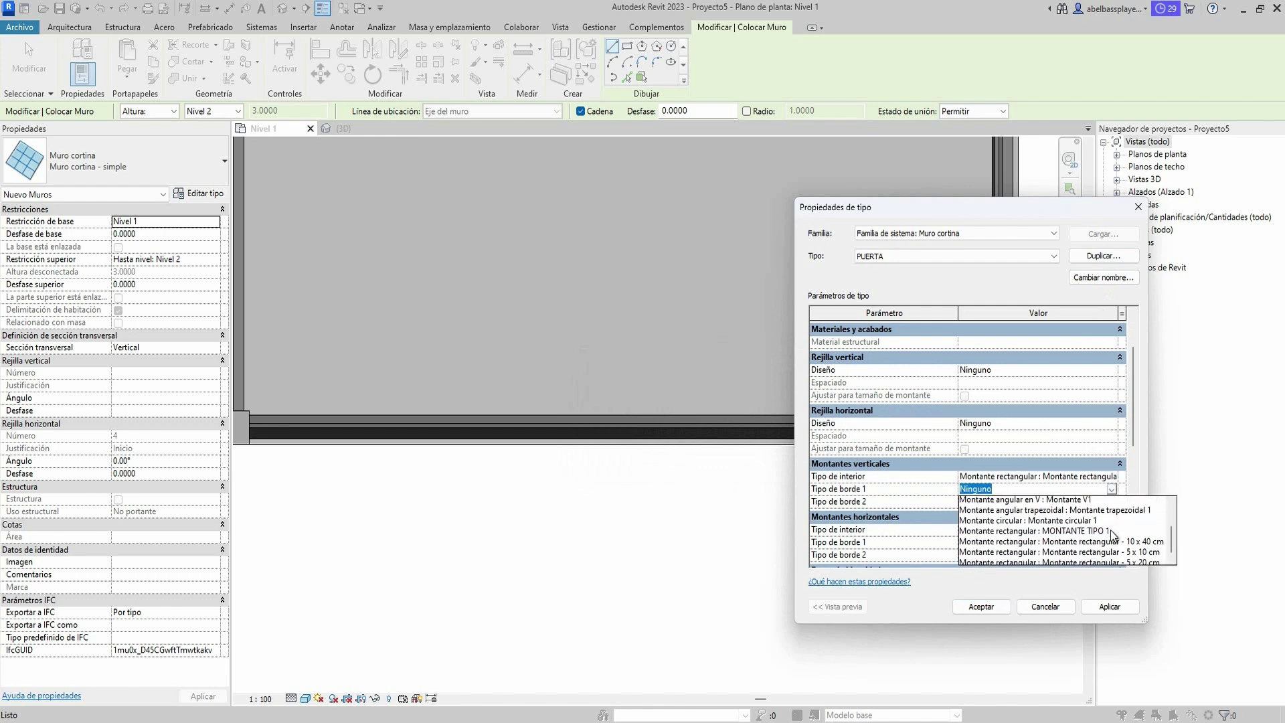
click(1119, 502)
click(1112, 477)
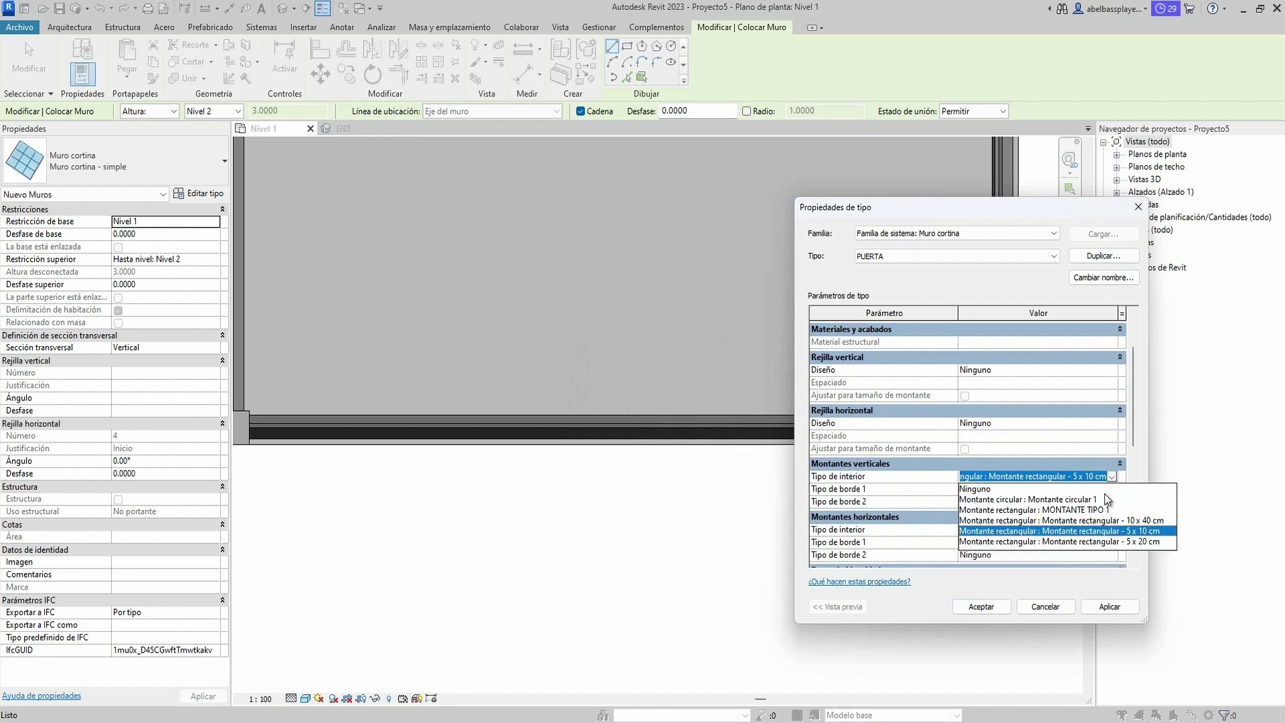
click(1111, 488)
scroll(1120, 557, down, 2)
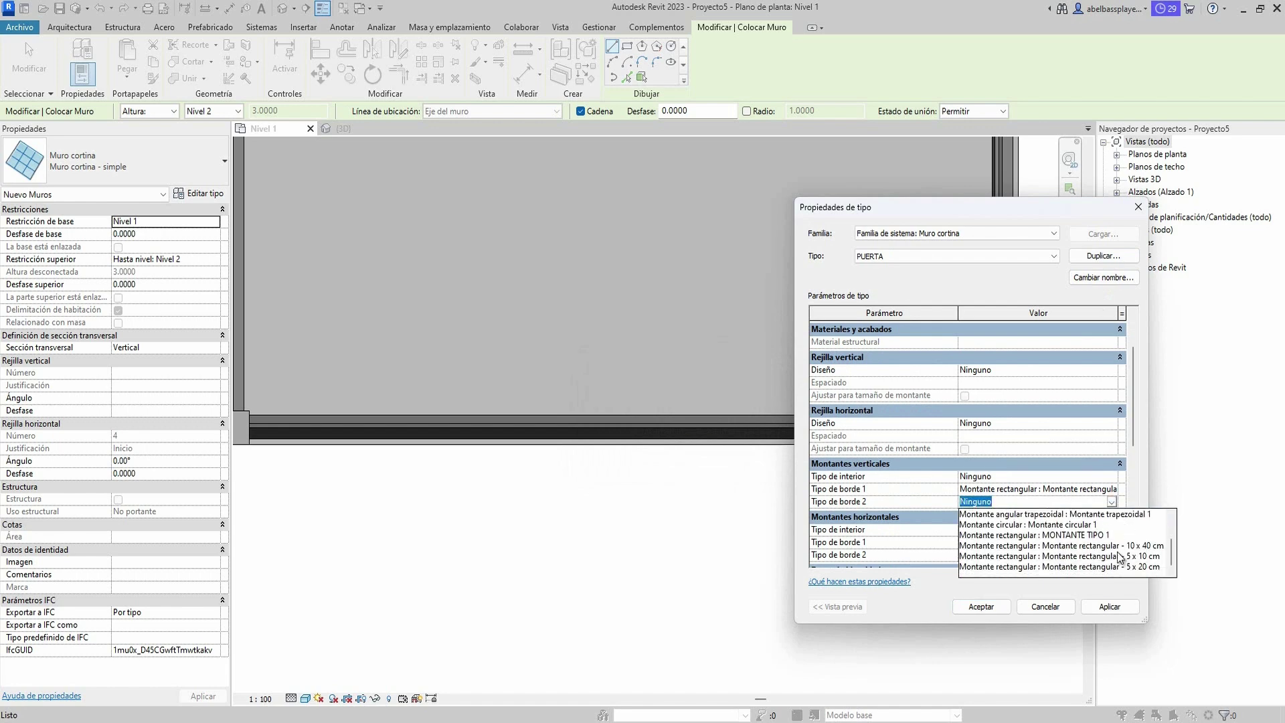
click(1117, 556)
Set vertical border 1 and horizontal border 2 mullions to rectangular 5 x 10 cm, then confirm.
click(1112, 490)
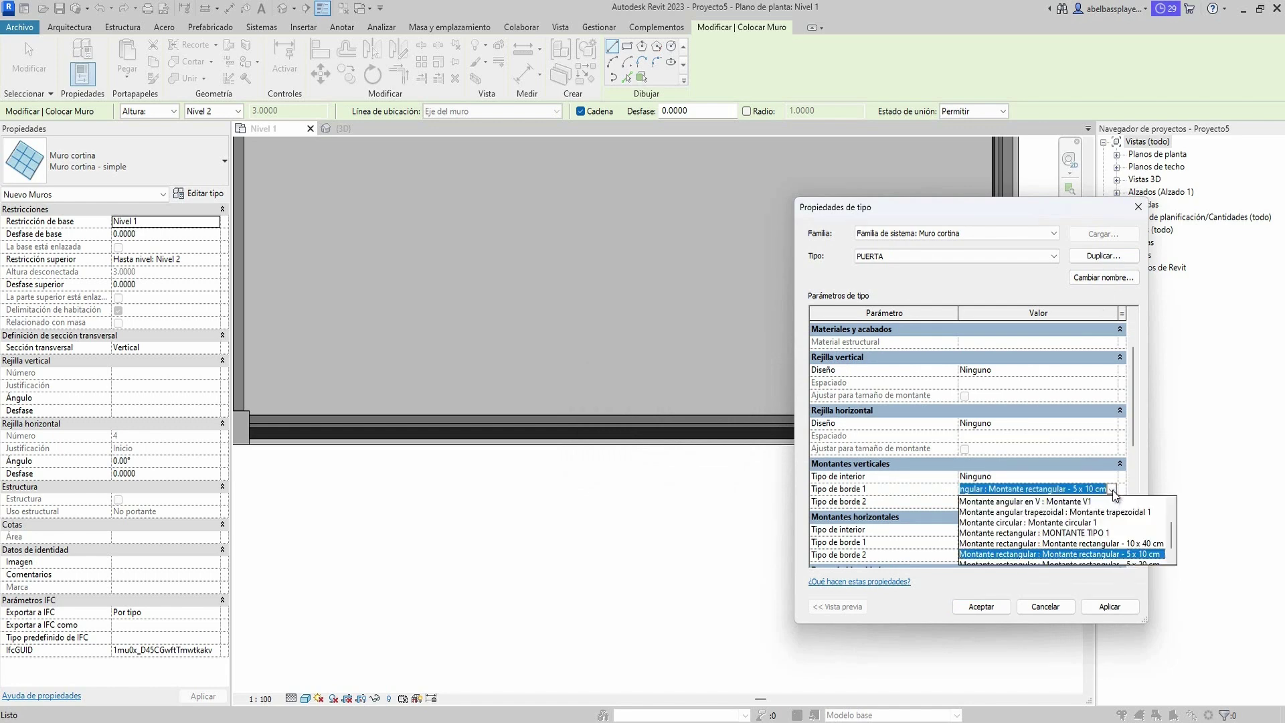
click(1110, 537)
scroll(1111, 537, down, 2)
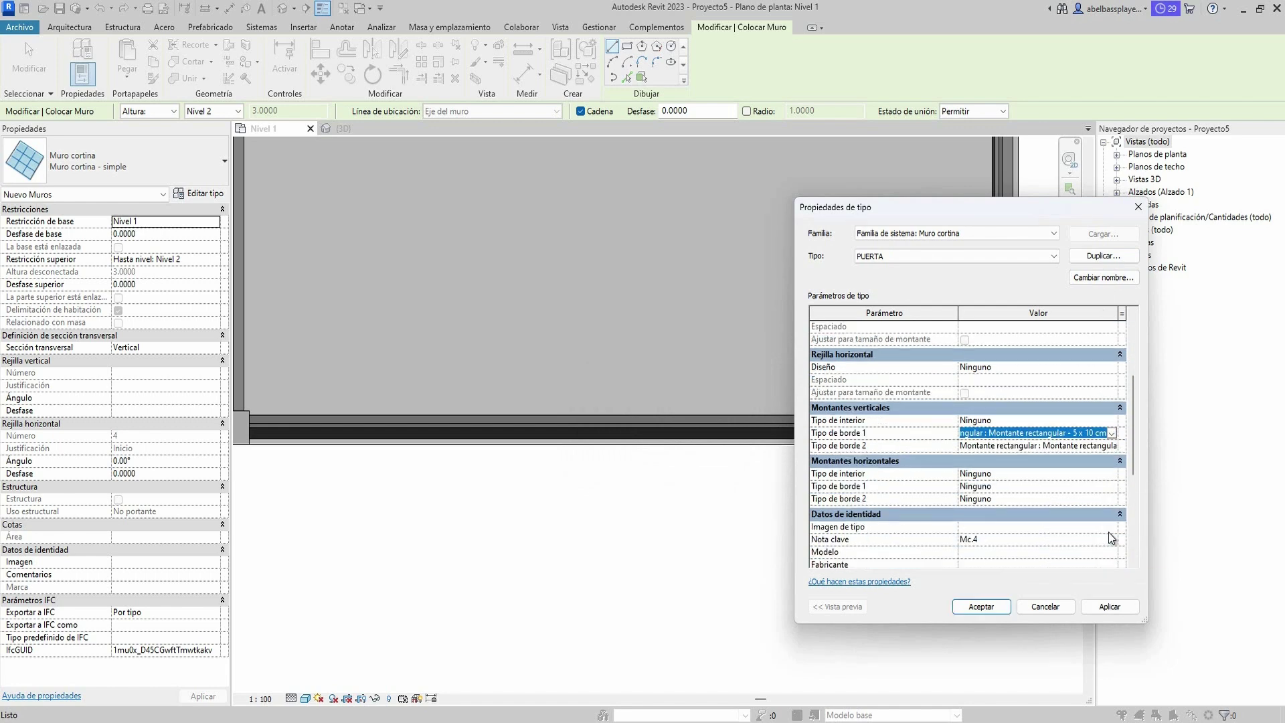
click(1116, 501)
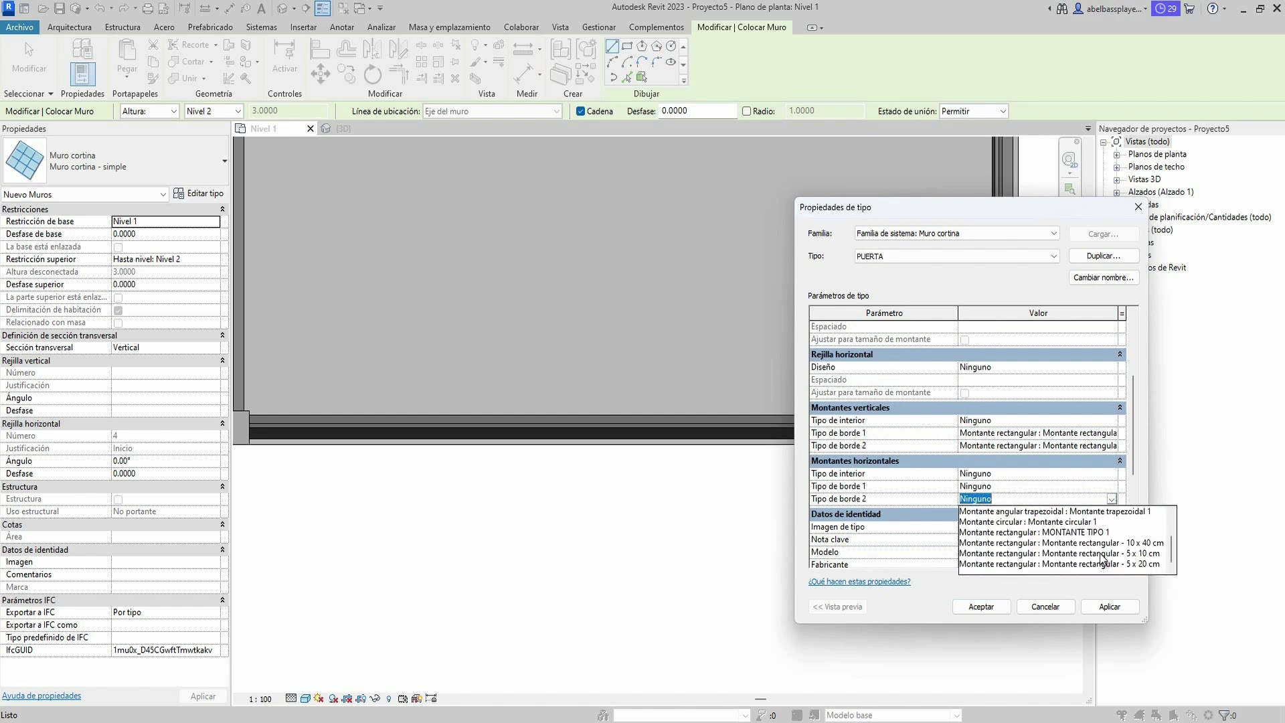
click(1101, 554)
click(980, 607)
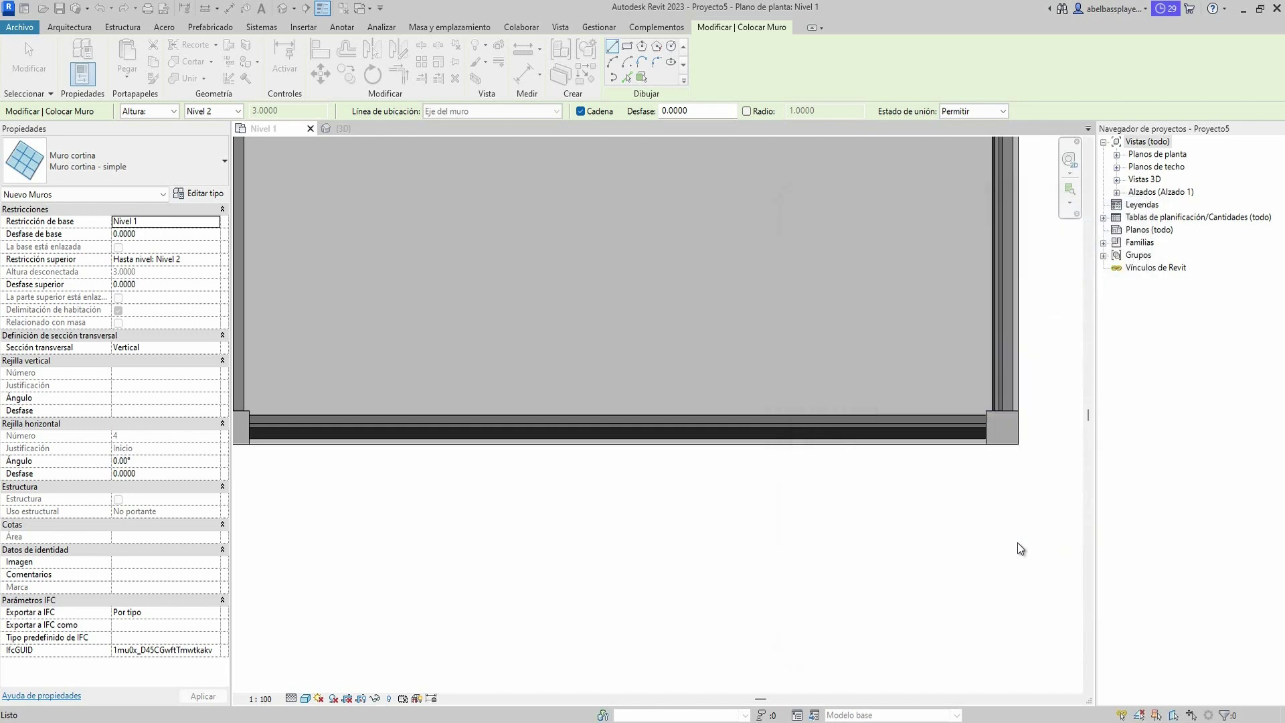
Draw a 2.3 m PUERTA wall below the bottom wall, set top offset -0.6, view in 3D.
click(497, 458)
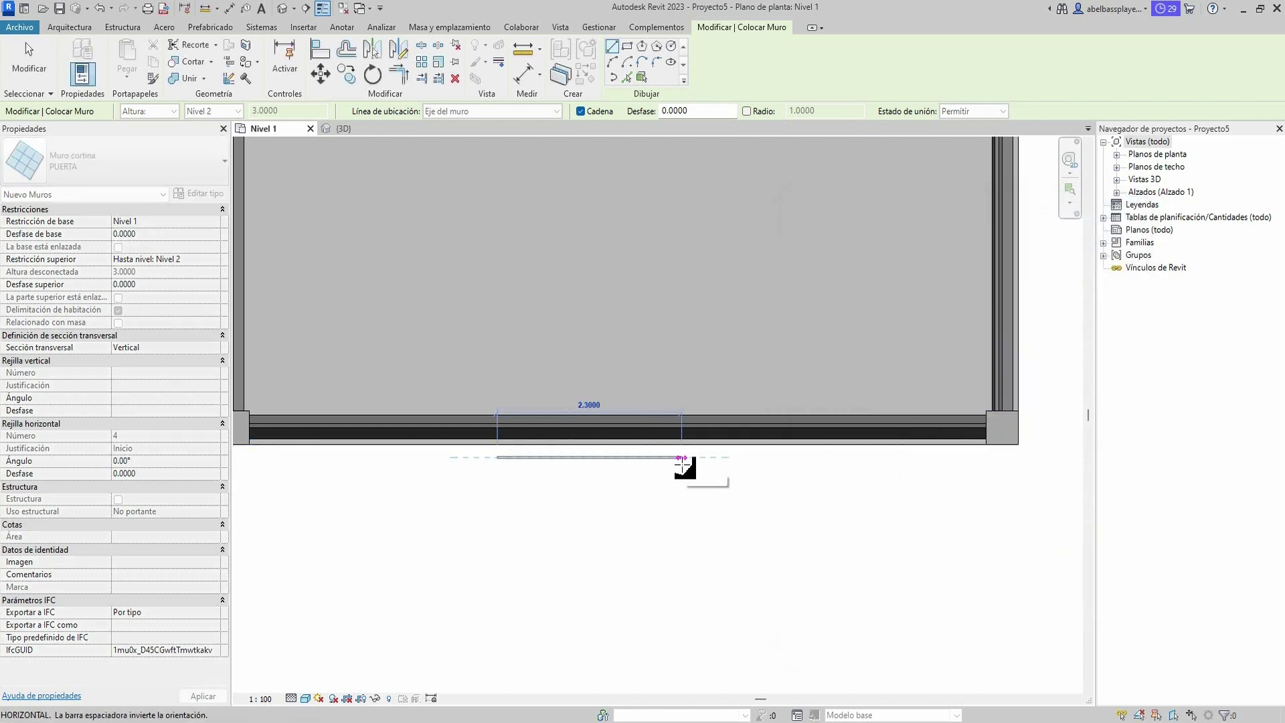
click(681, 458)
key(Escape)
key(Escape)
click(634, 458)
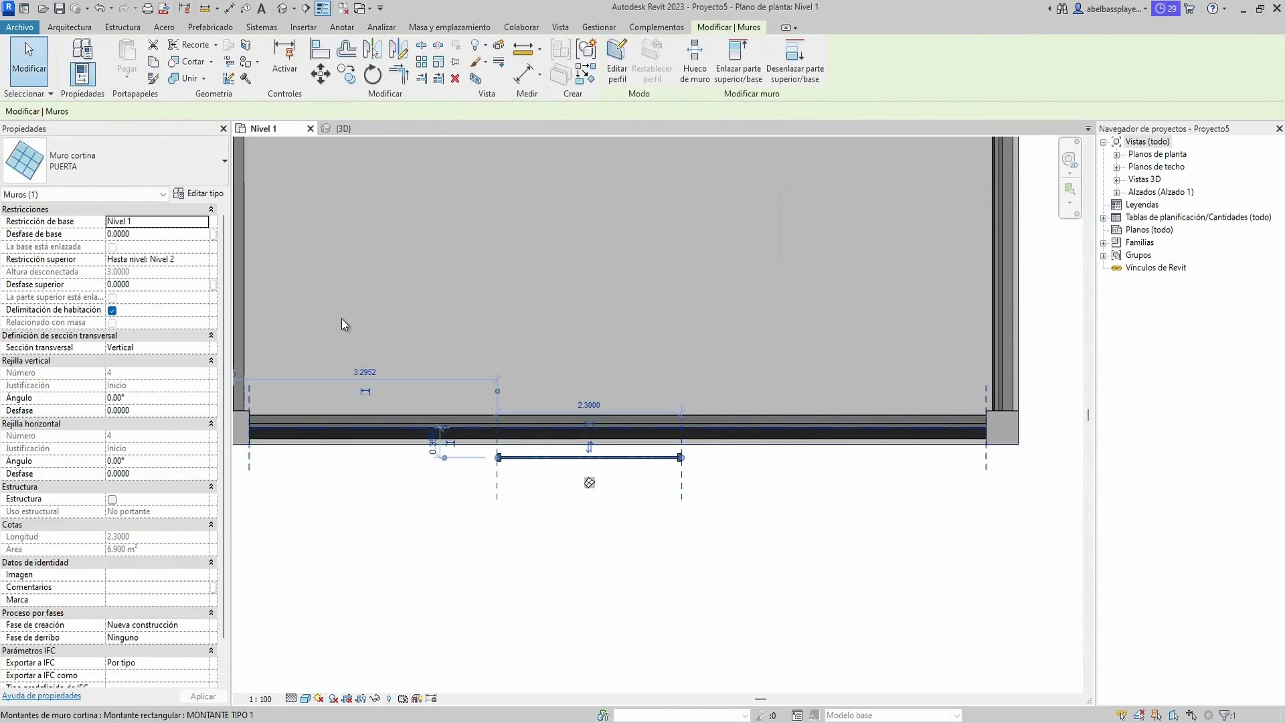
click(192, 284)
text(-0.6000)
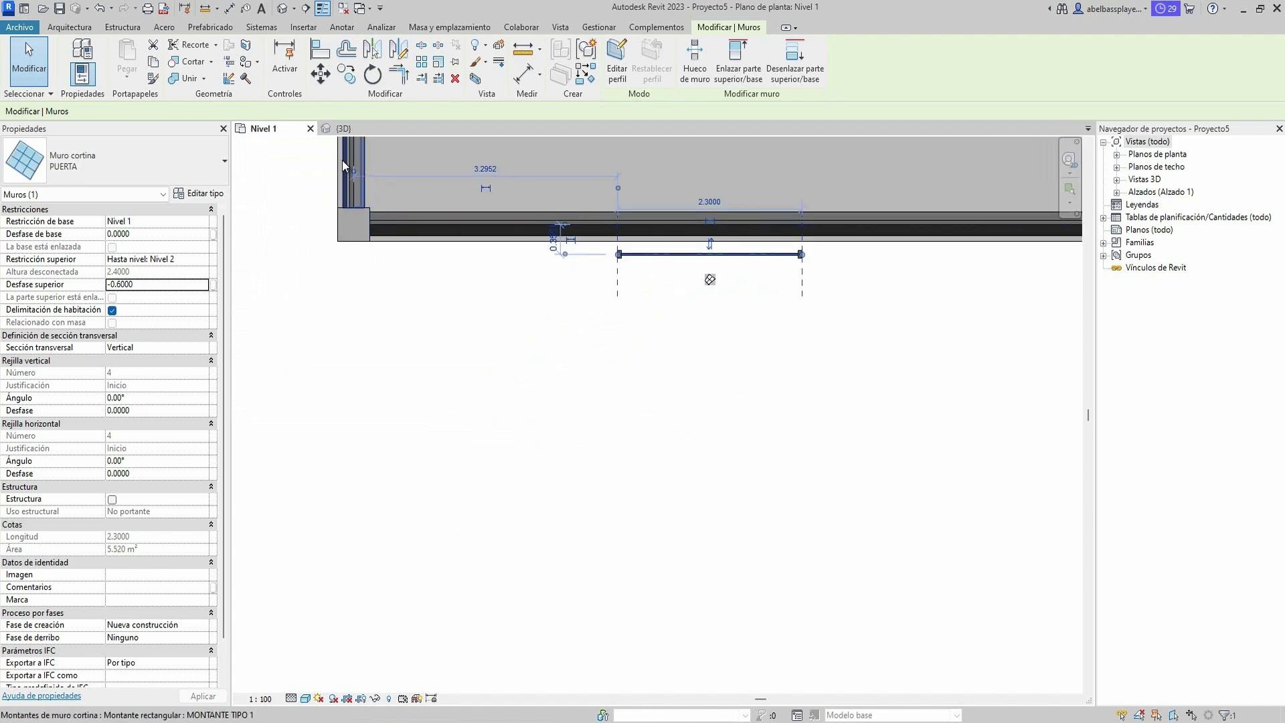
click(343, 128)
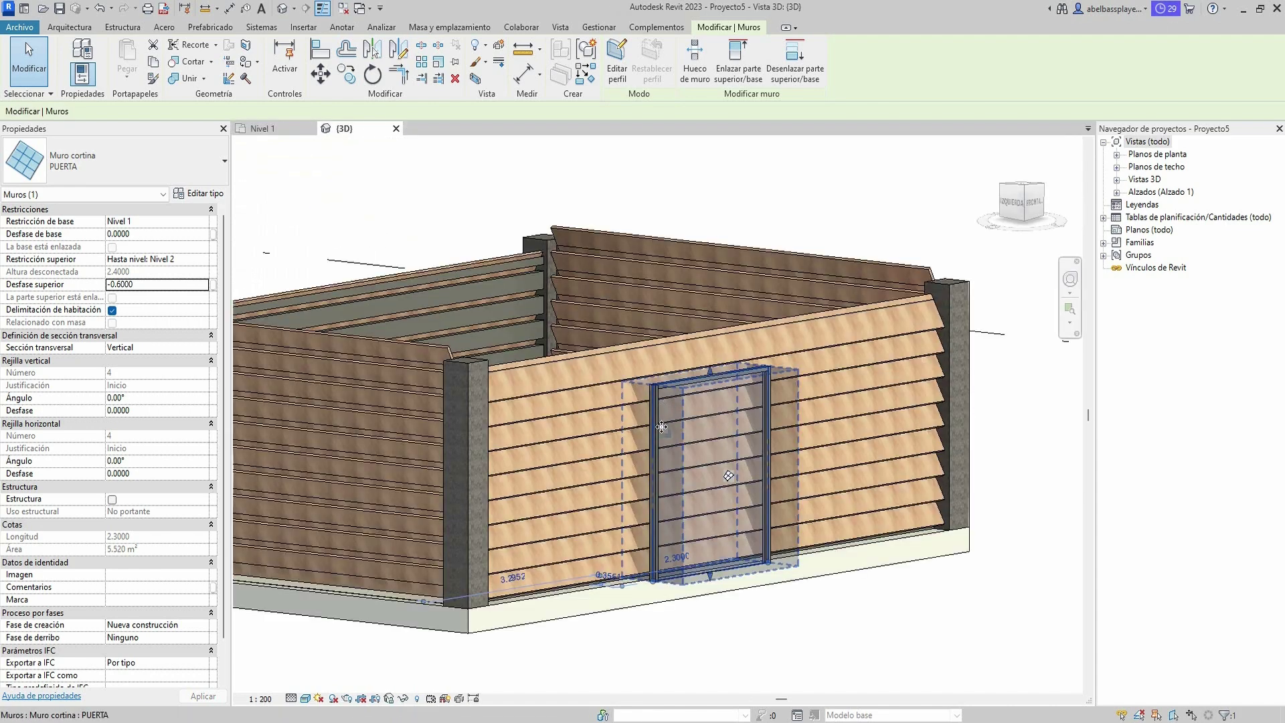
In the Nivel 1 plan, draw a vertical reference plane through the door's midpoint.
click(774, 602)
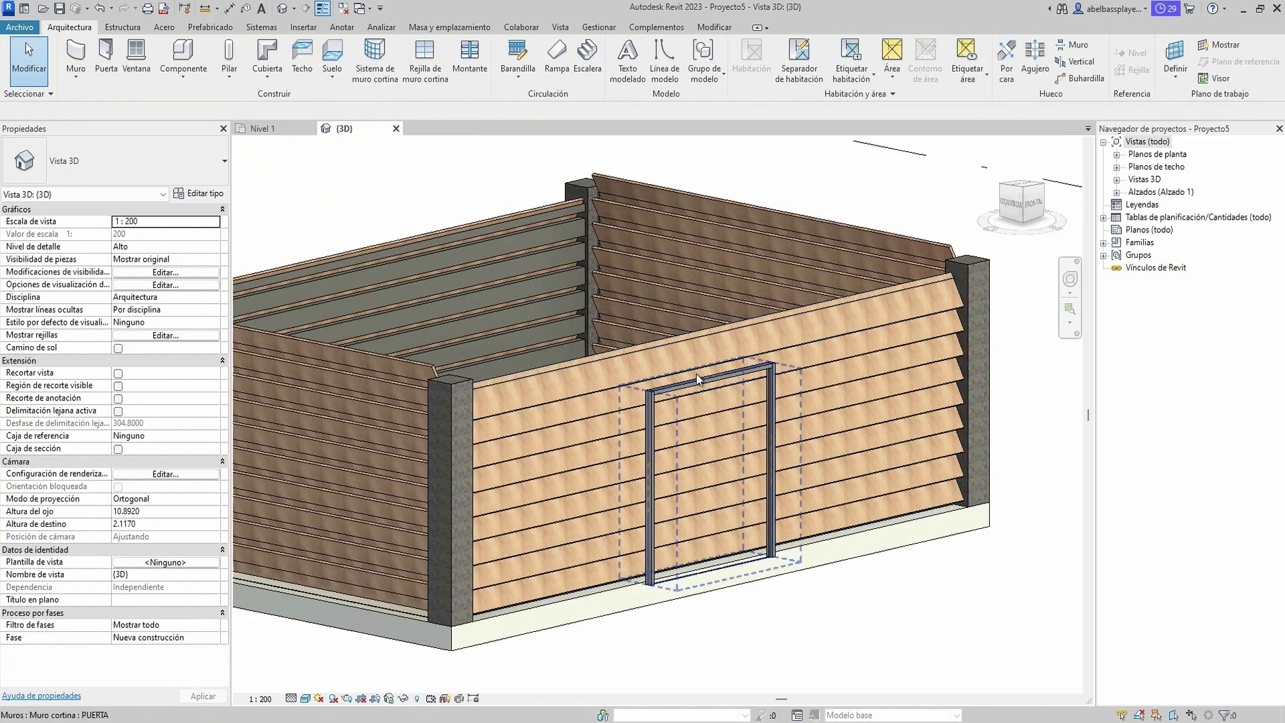
click(711, 331)
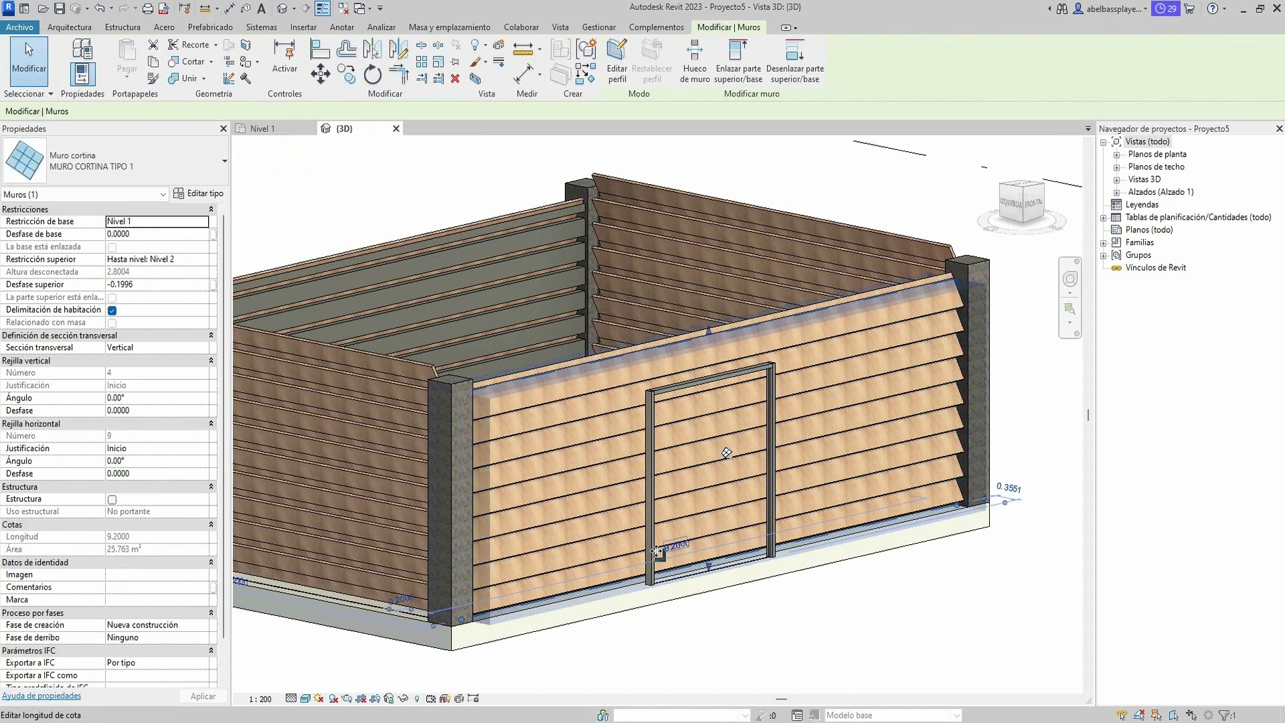
click(275, 128)
click(706, 469)
middle_drag(705, 469, 577, 500)
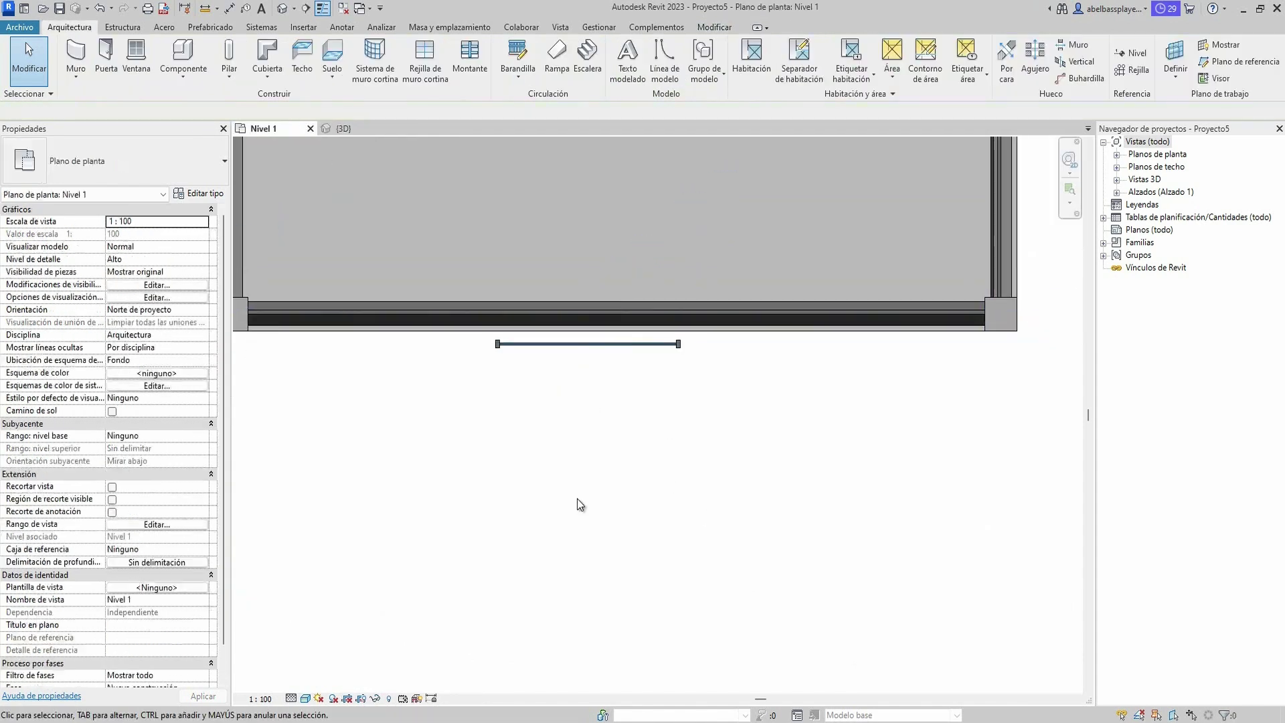
key(p)
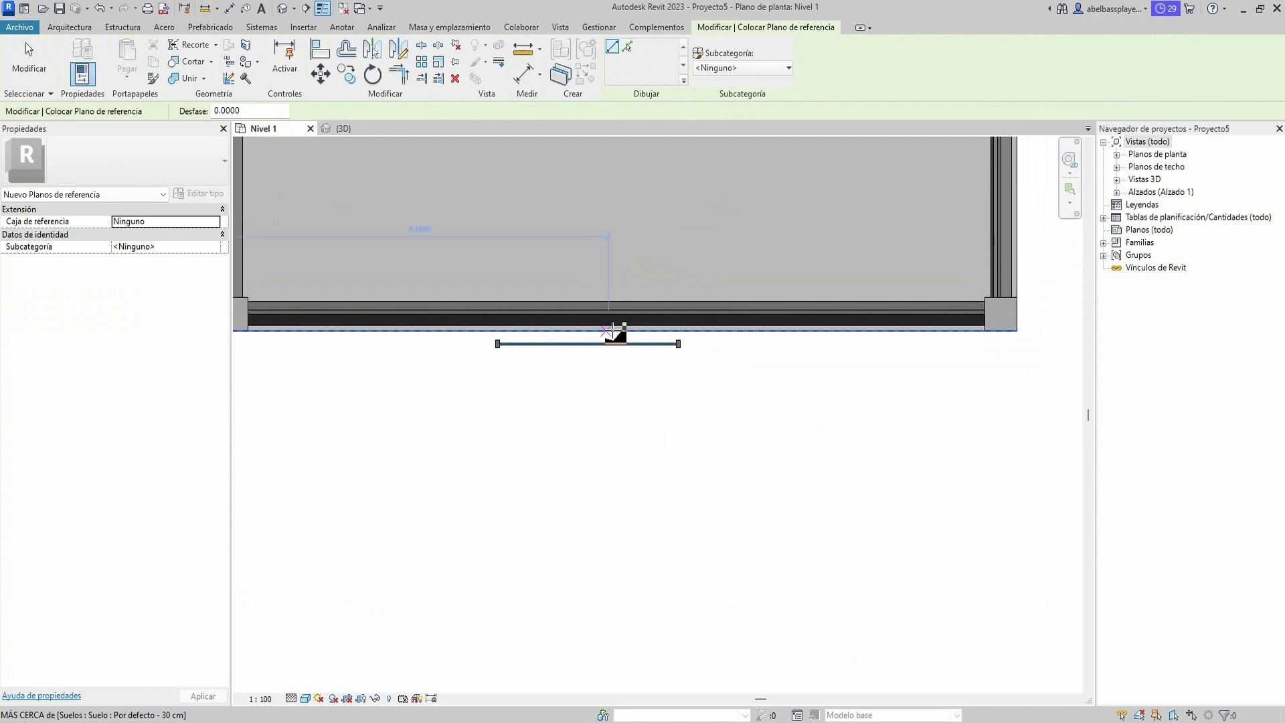
click(612, 328)
click(616, 469)
key(Escape)
key(Escape)
Move the PUERTA door wall onto the louvred wall's line and return to 3D.
click(563, 343)
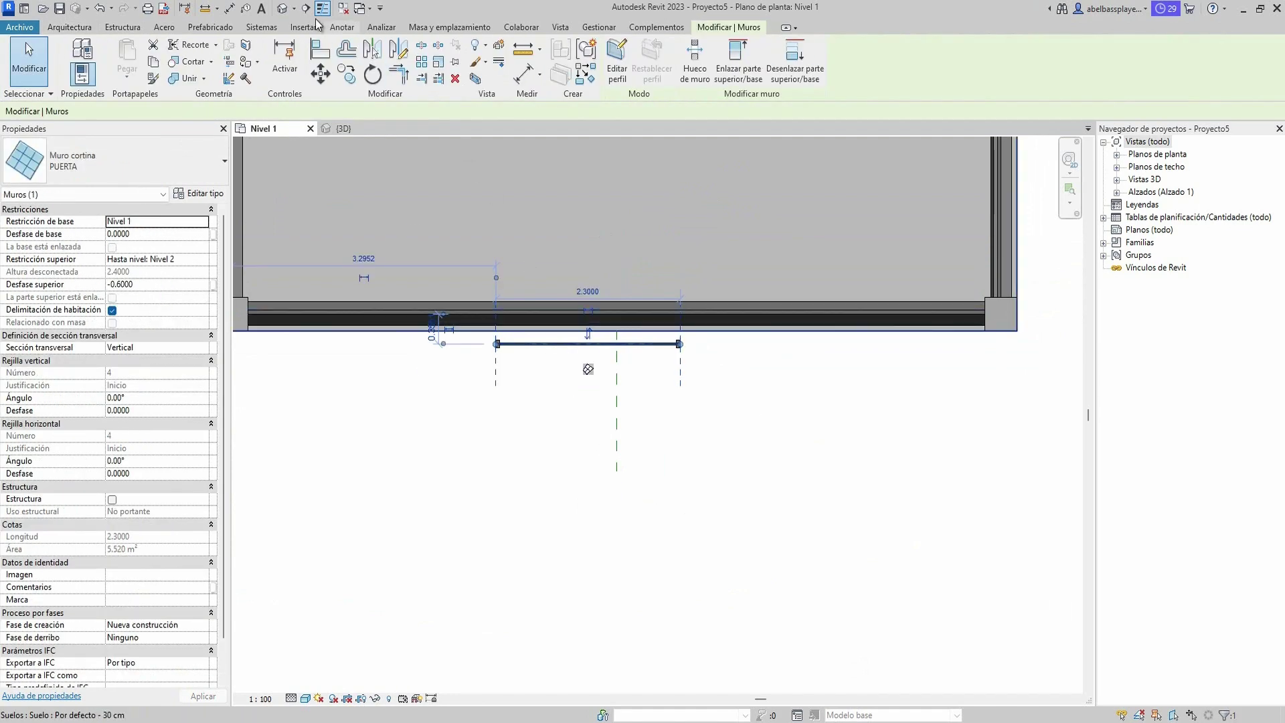
click(321, 74)
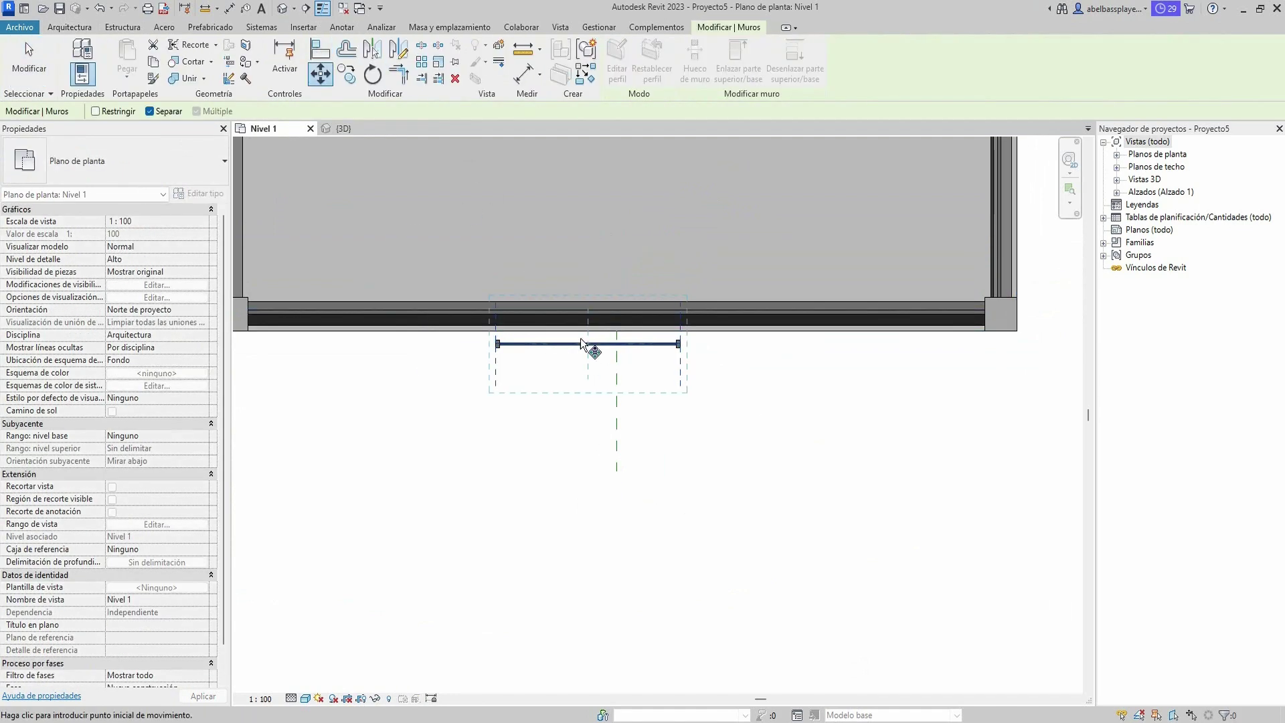
click(616, 345)
key(Escape)
click(343, 128)
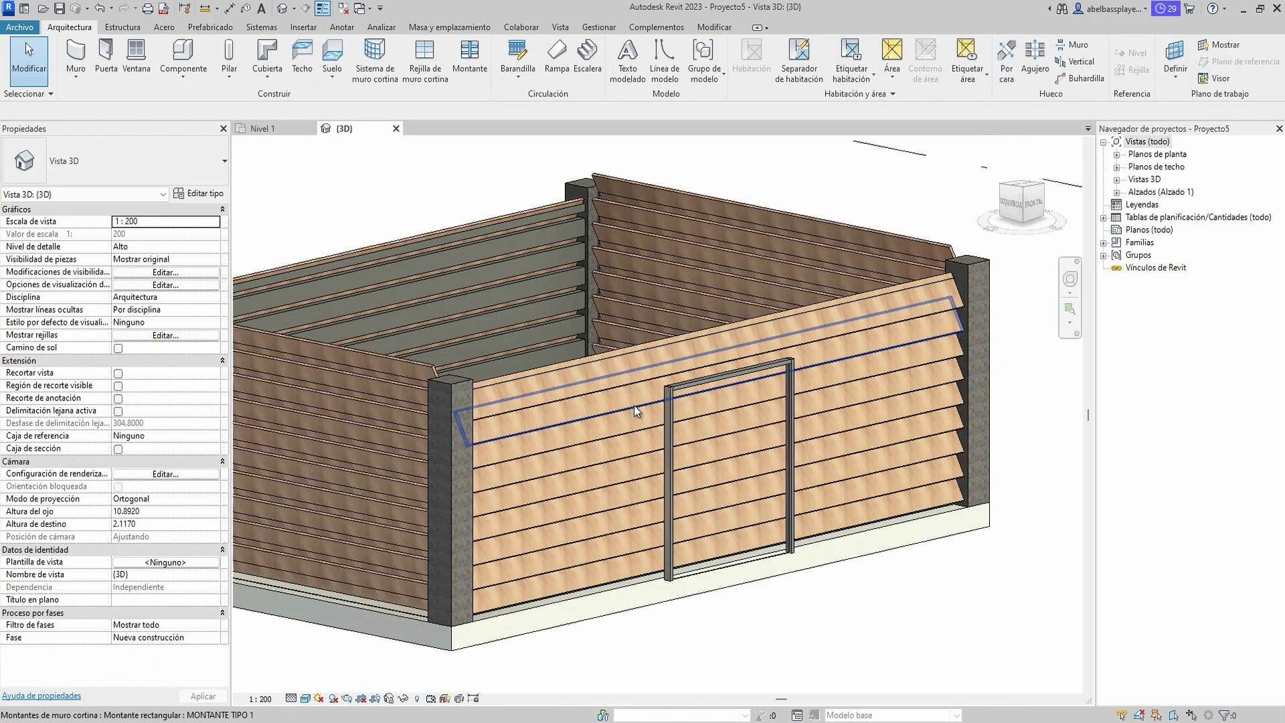
click(630, 355)
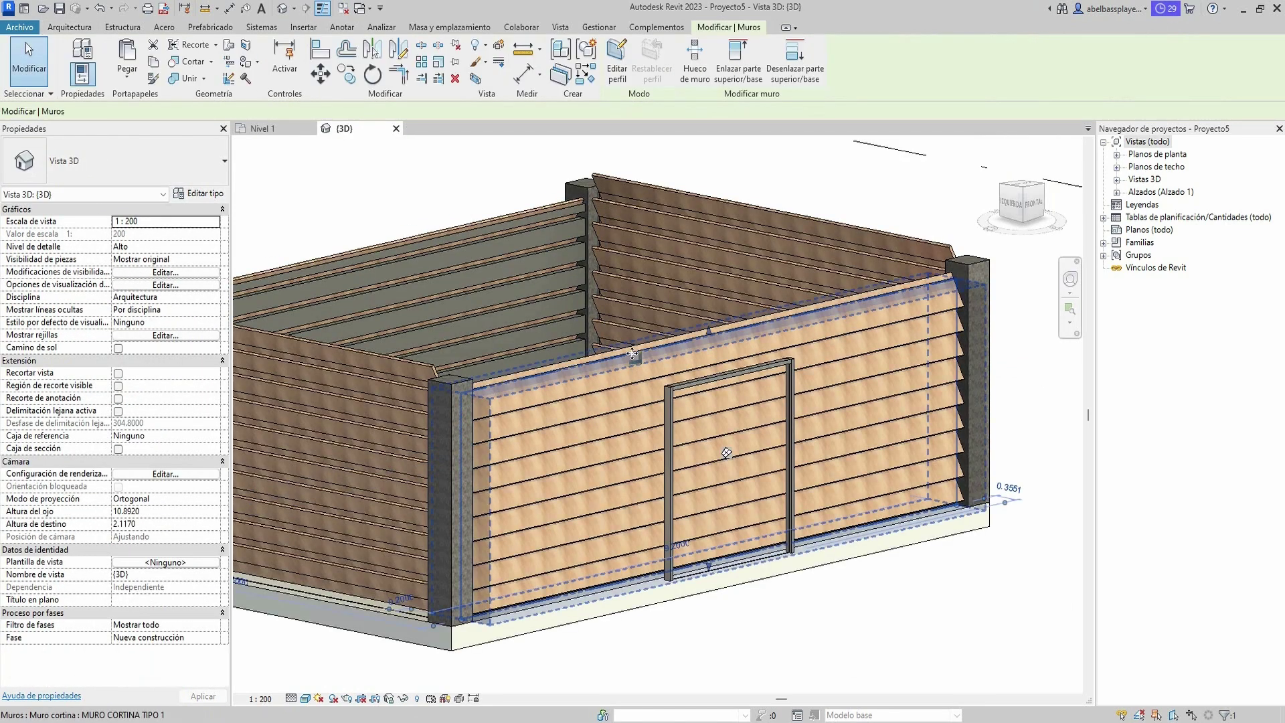
Edit the louvre wall's profile, picking the door's left mullion and top frame as sketch lines.
click(616, 63)
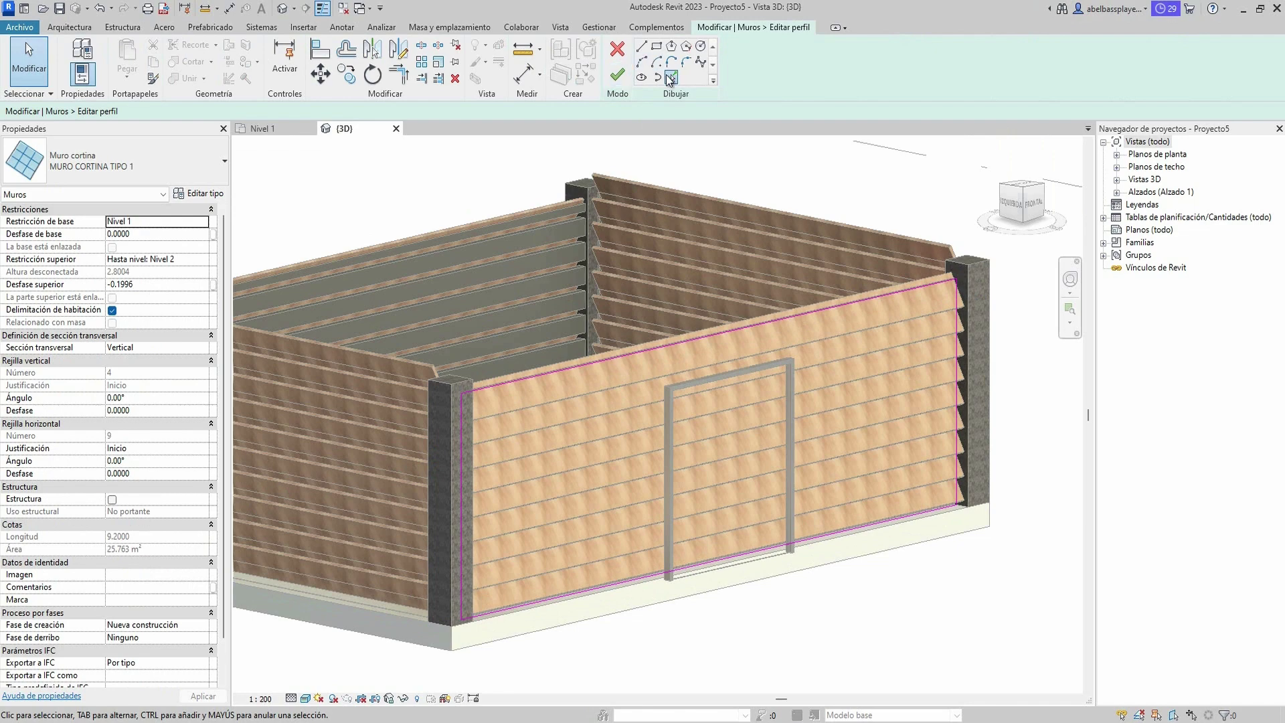
click(669, 79)
scroll(665, 529, up, 3)
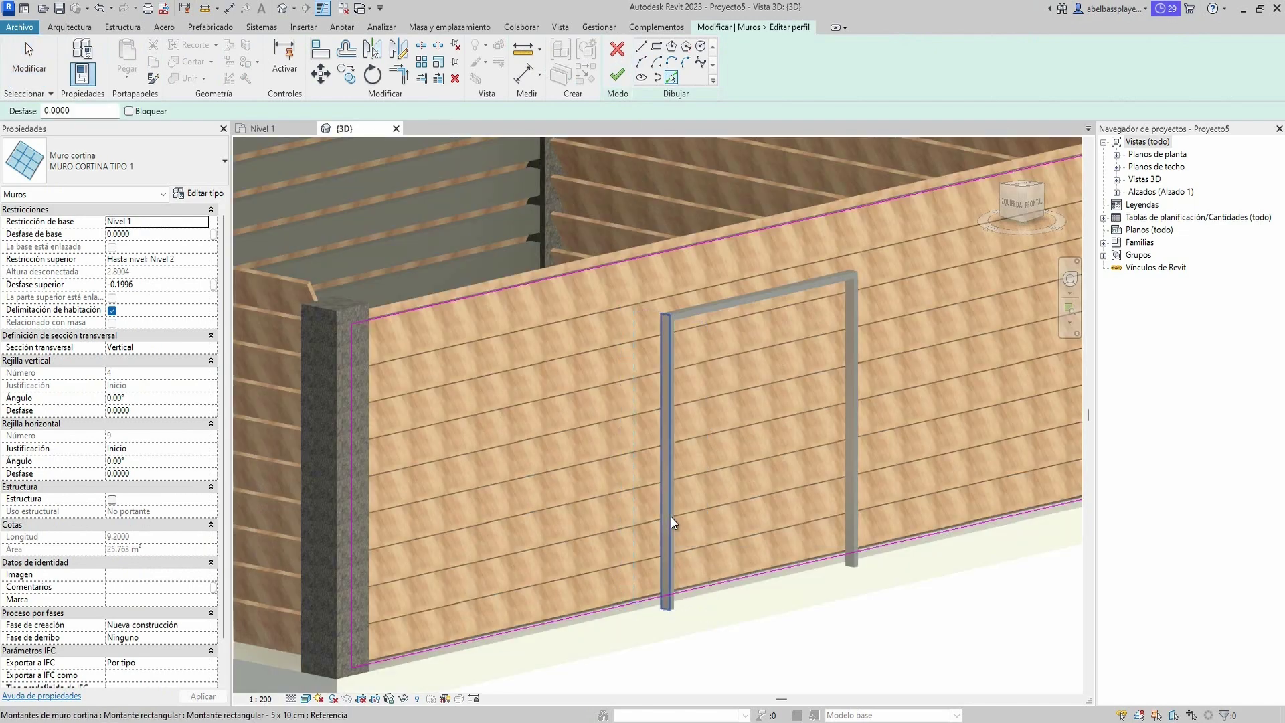
click(671, 517)
scroll(670, 516, down, 2)
click(721, 296)
scroll(873, 367, down, 2)
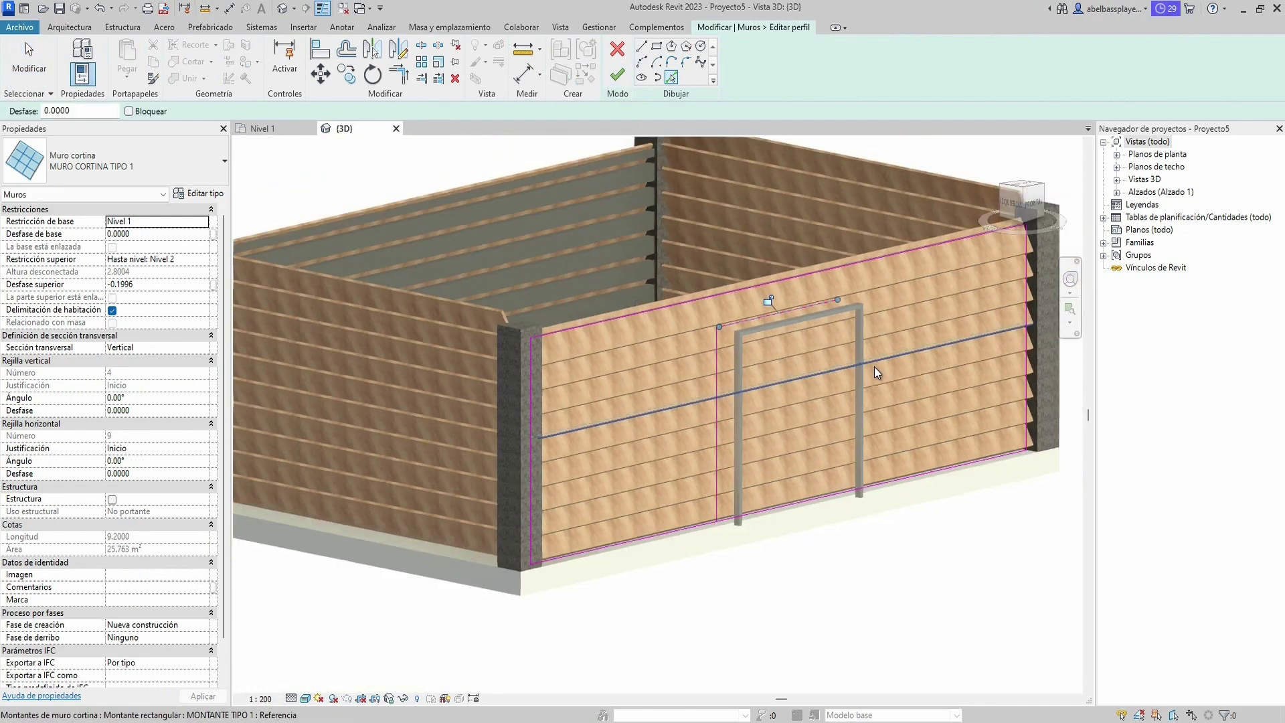
scroll(874, 367, up, 3)
mouse_move(847, 404)
shift+middle_down()
mouse_move(822, 421)
mouse_move(816, 469)
shift+middle_up()
scroll(812, 516, down, 2)
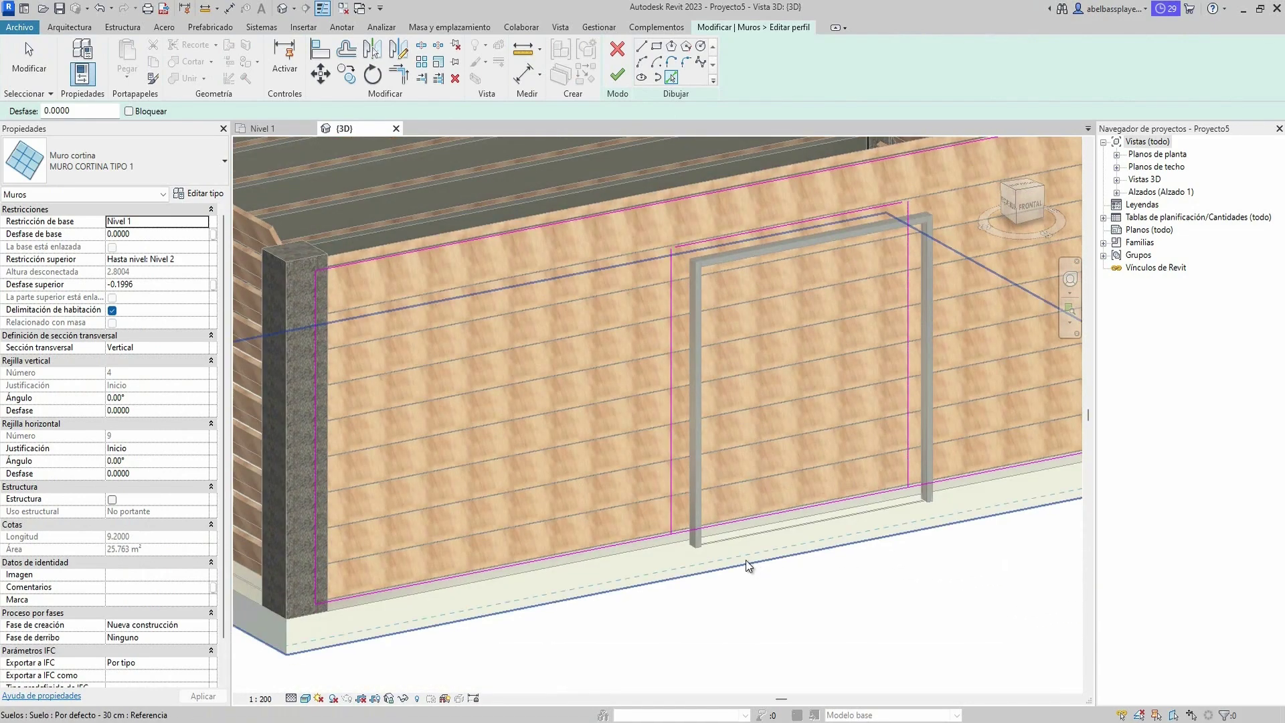
Trim the left and right sketch lines to corners with the bottom line using TR.
key(t)
key(r)
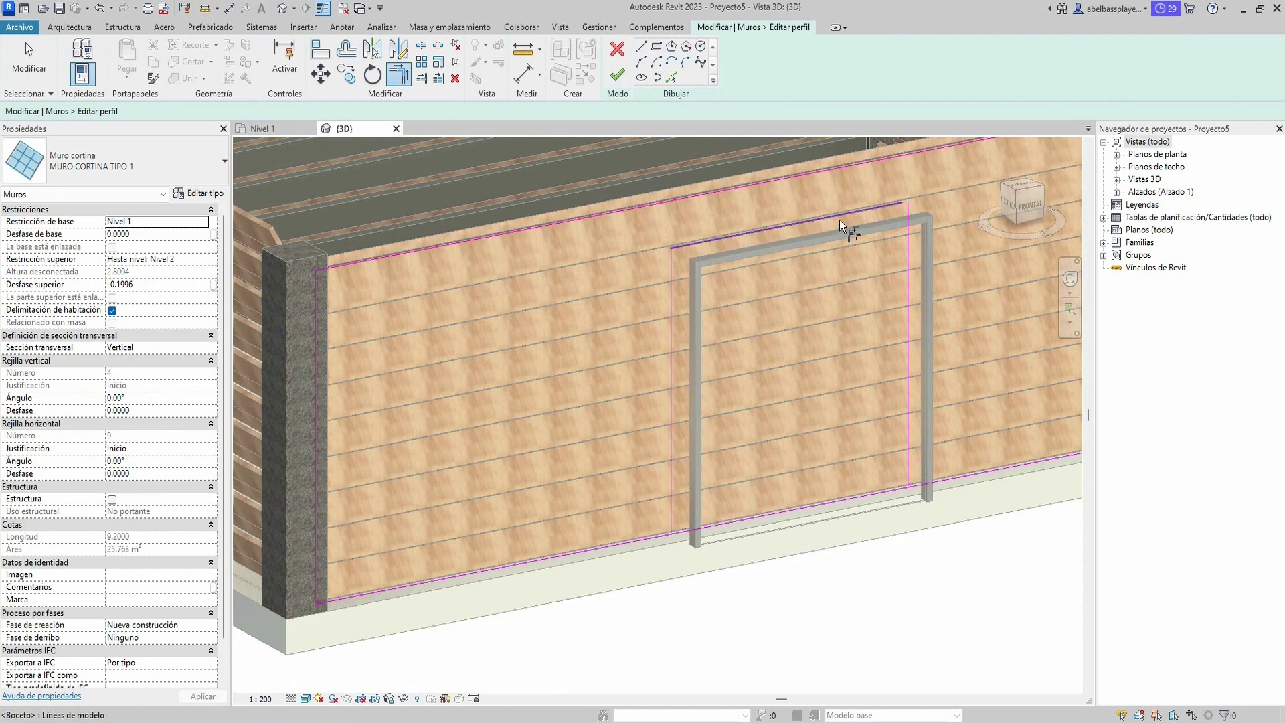
middle_drag(827, 455, 807, 433)
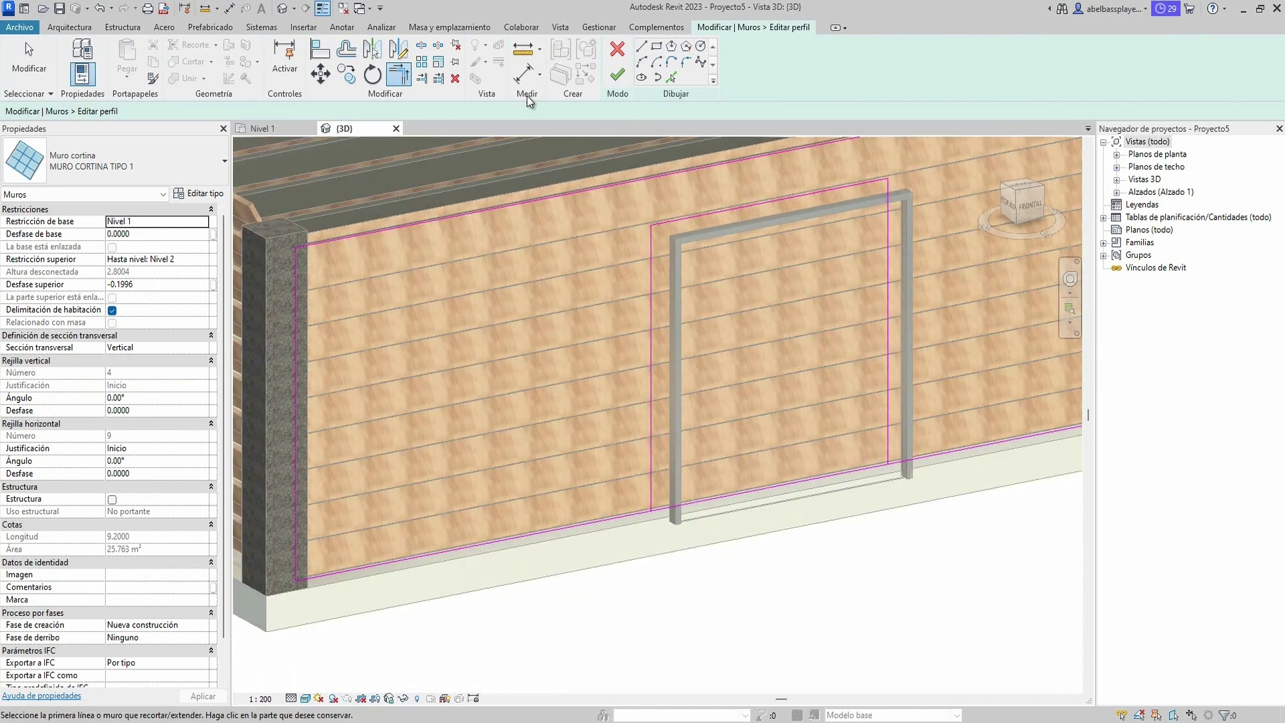
click(428, 45)
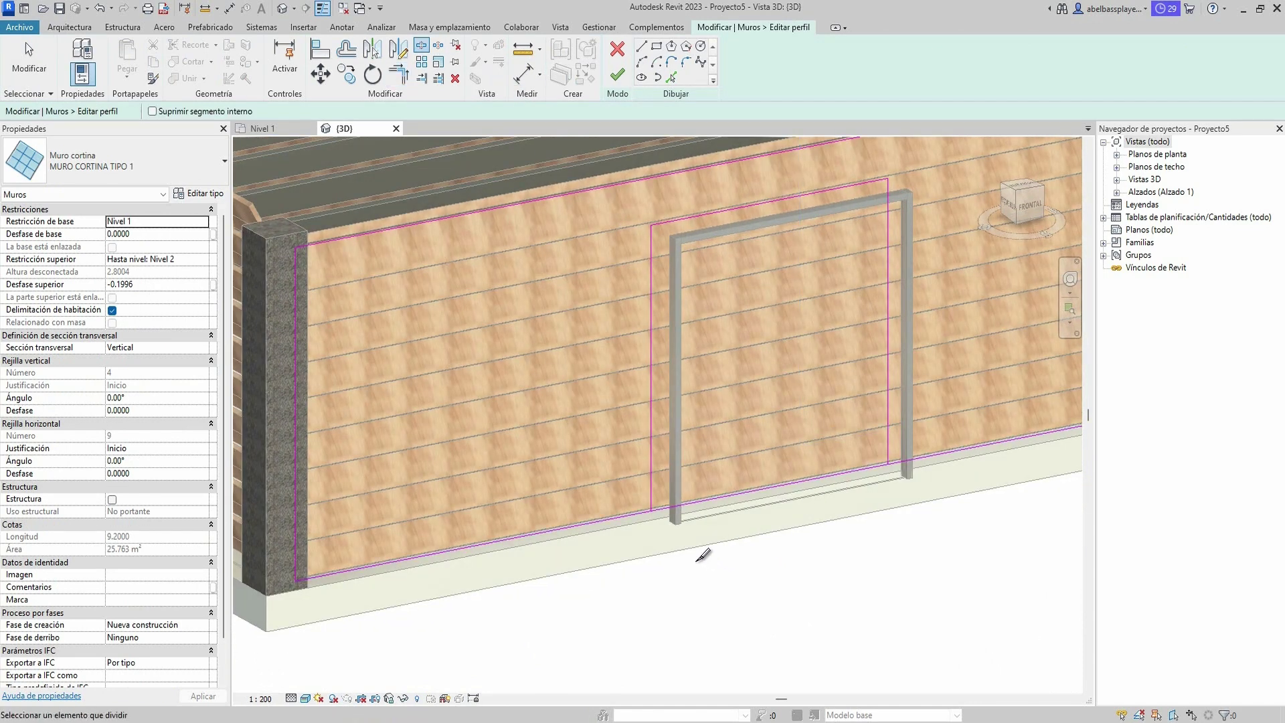
key(t)
key(r)
click(651, 480)
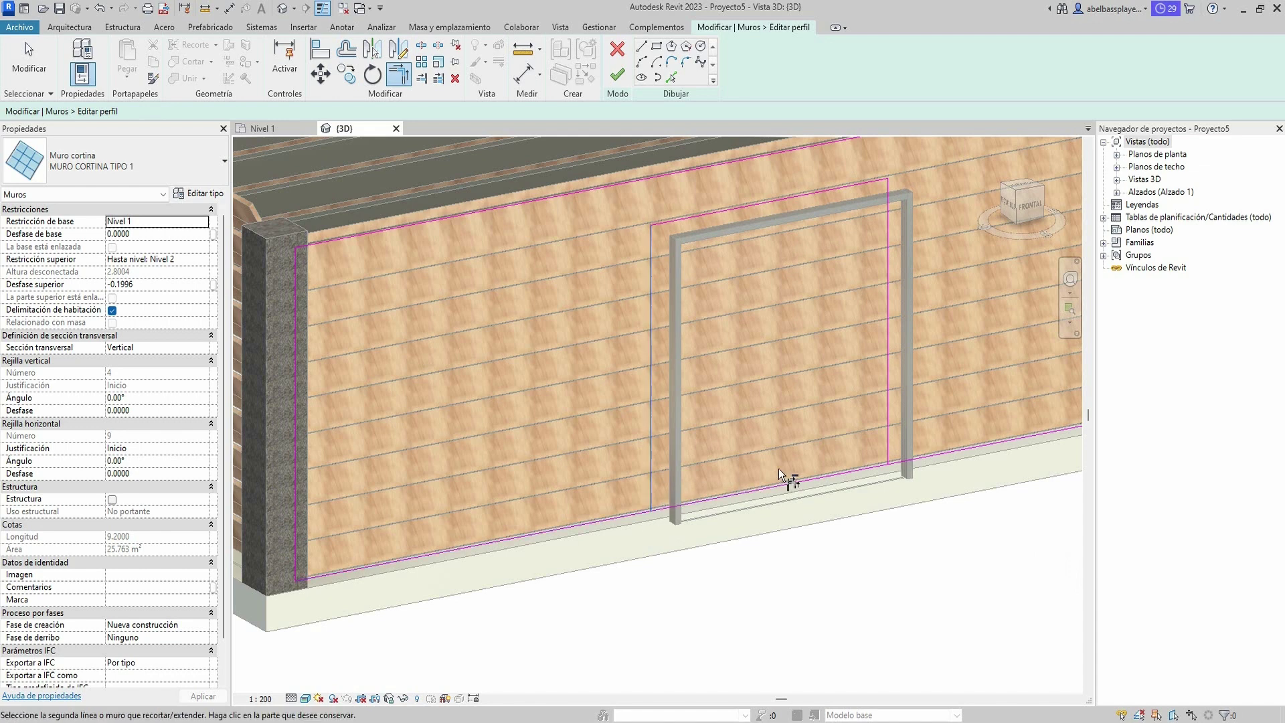
click(543, 529)
click(896, 439)
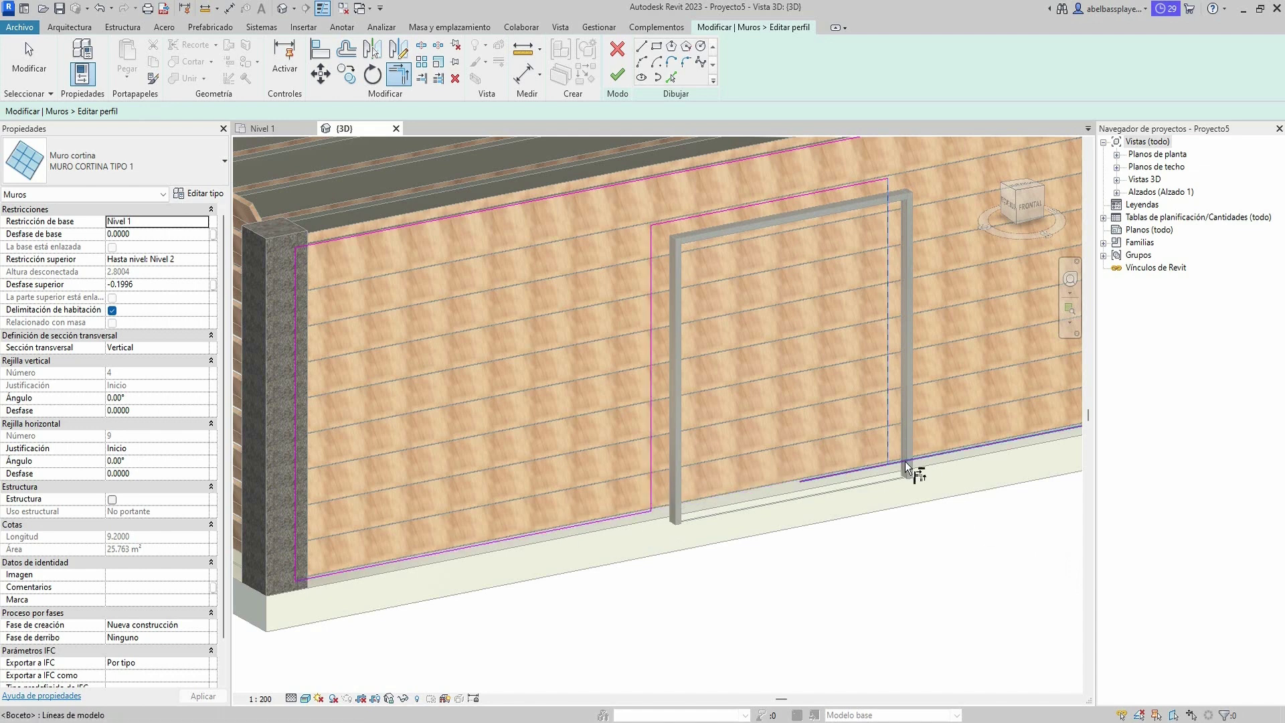
click(905, 460)
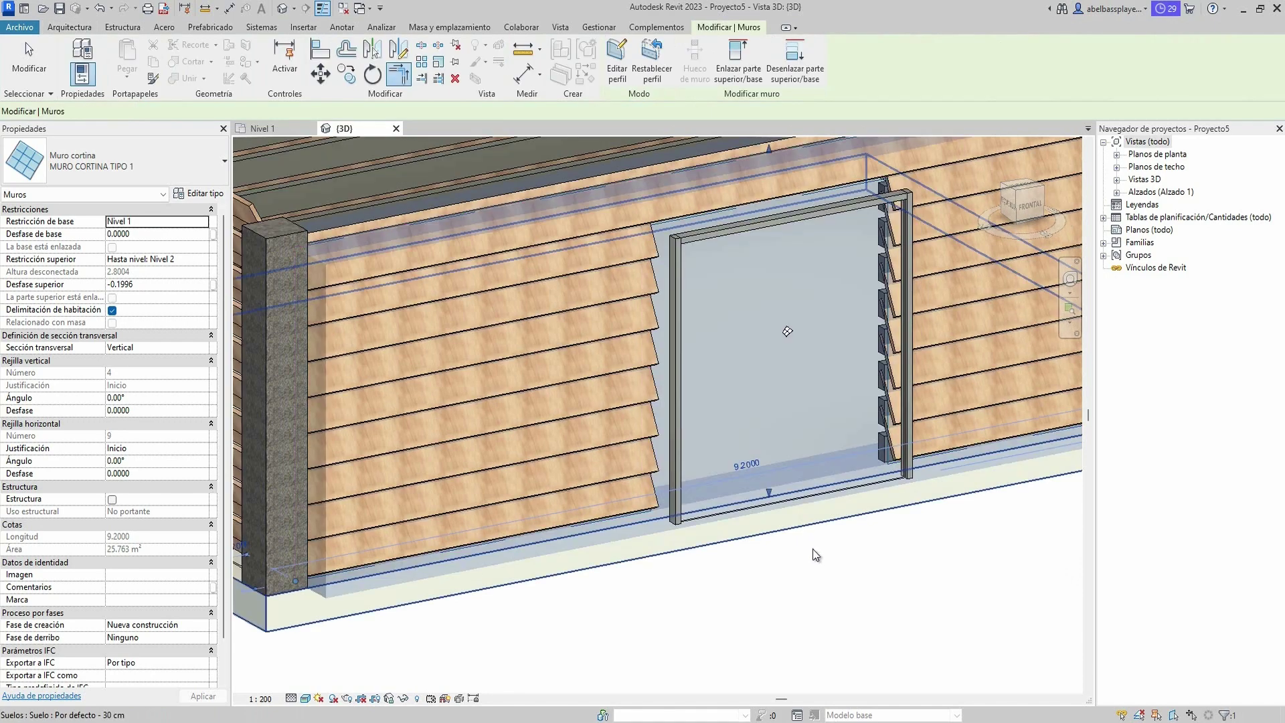
Finish the wall profile edit and select the PUERTA door curtain wall from the front.
click(821, 572)
mouse_move(816, 572)
shift+middle_down()
mouse_move(700, 594)
mouse_move(475, 213)
shift+middle_up()
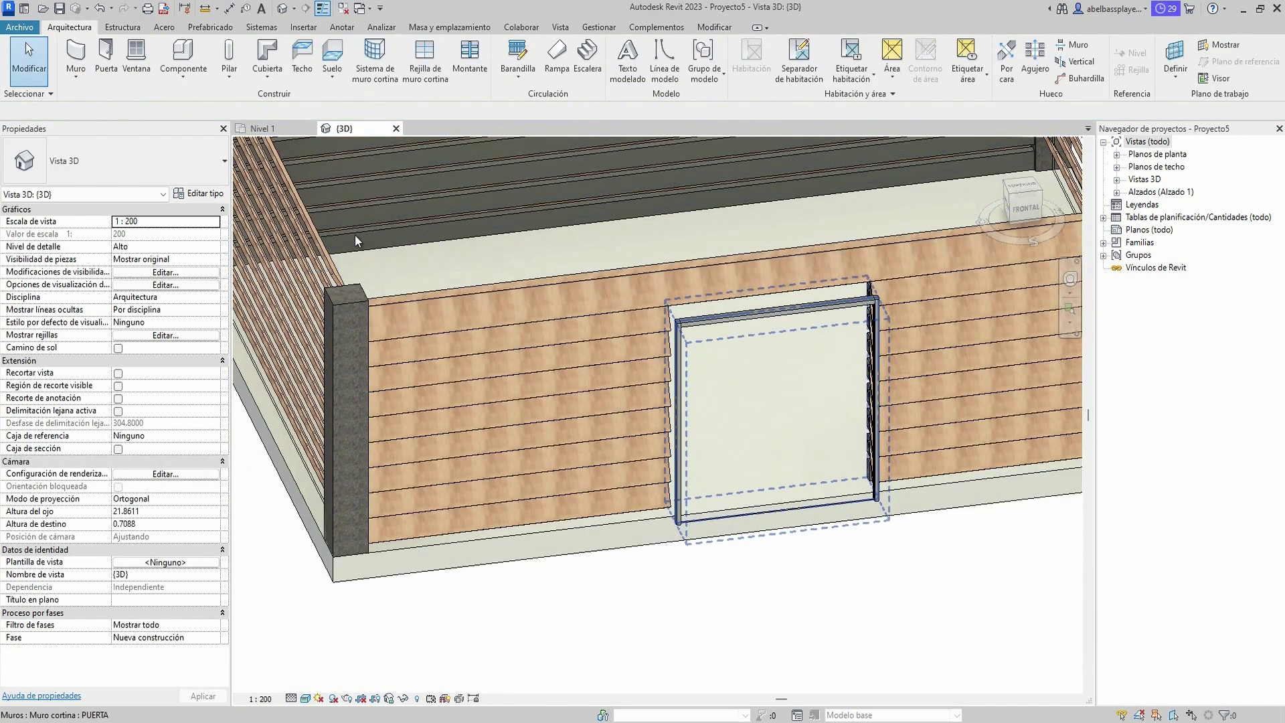
click(355, 234)
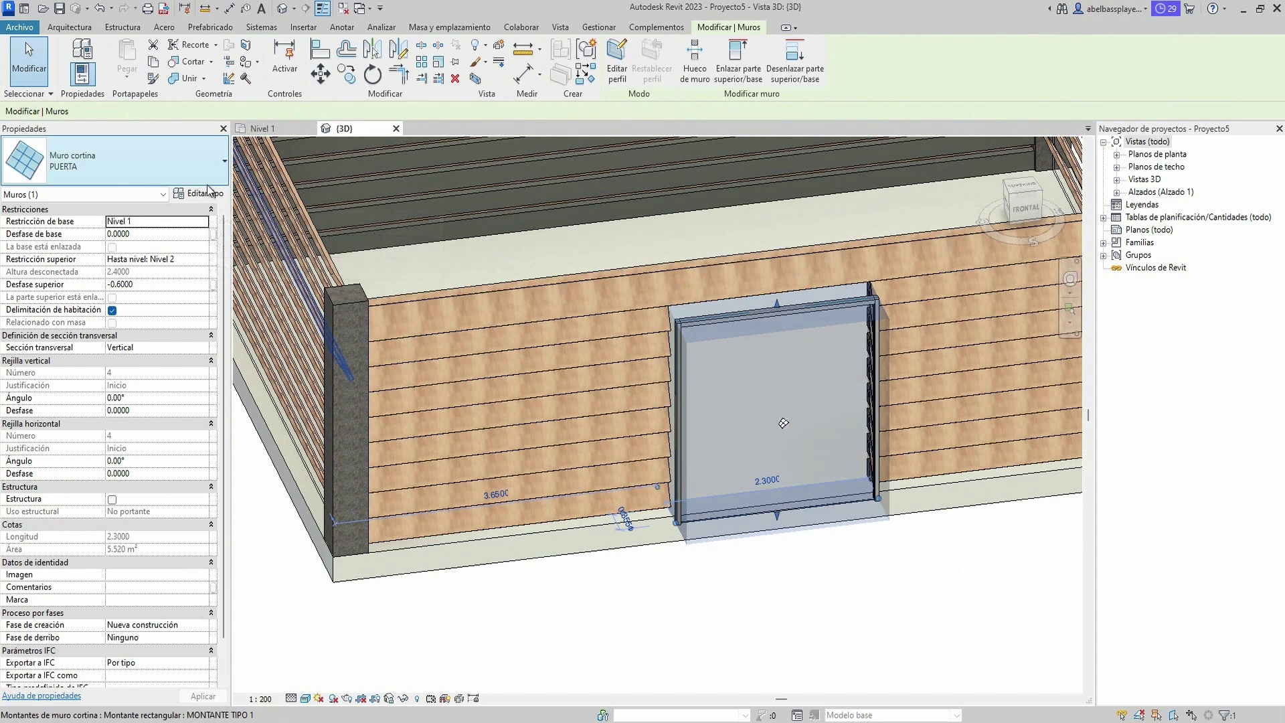
click(201, 176)
key(Escape)
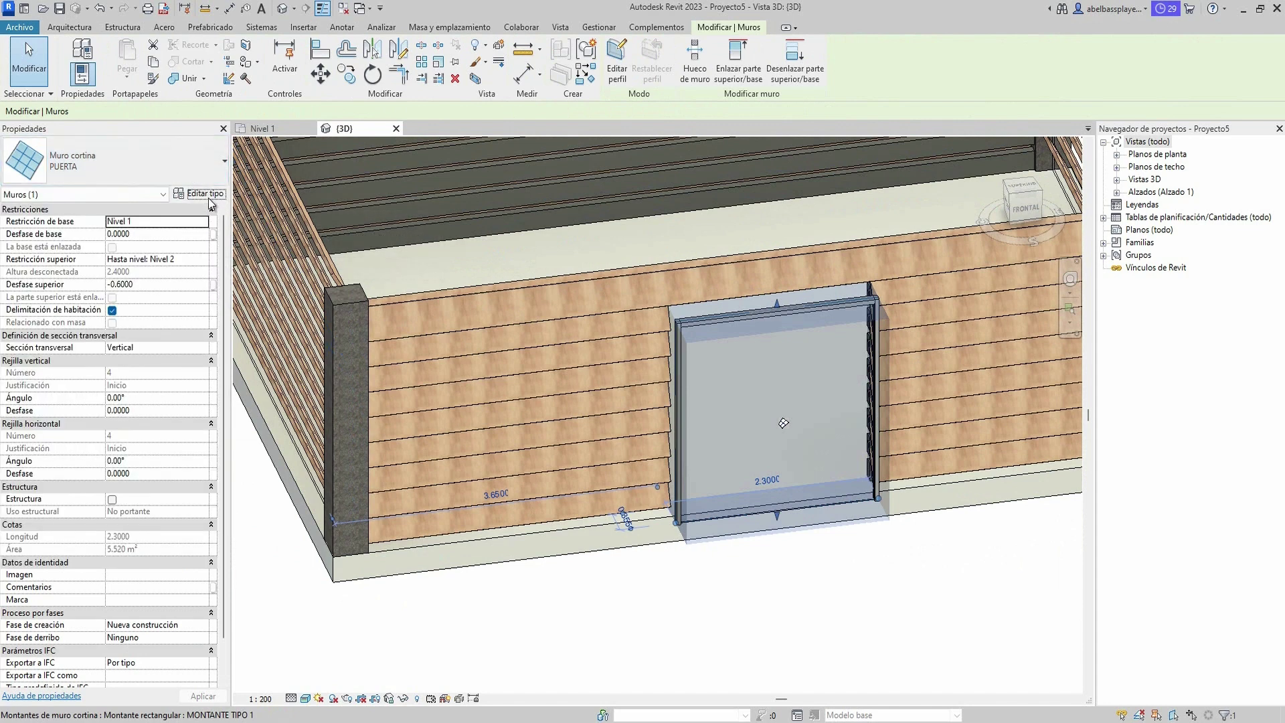
Set the PUERTA type's curtain panel to Panel de sistema : Acristalado and confirm.
click(208, 194)
click(1113, 370)
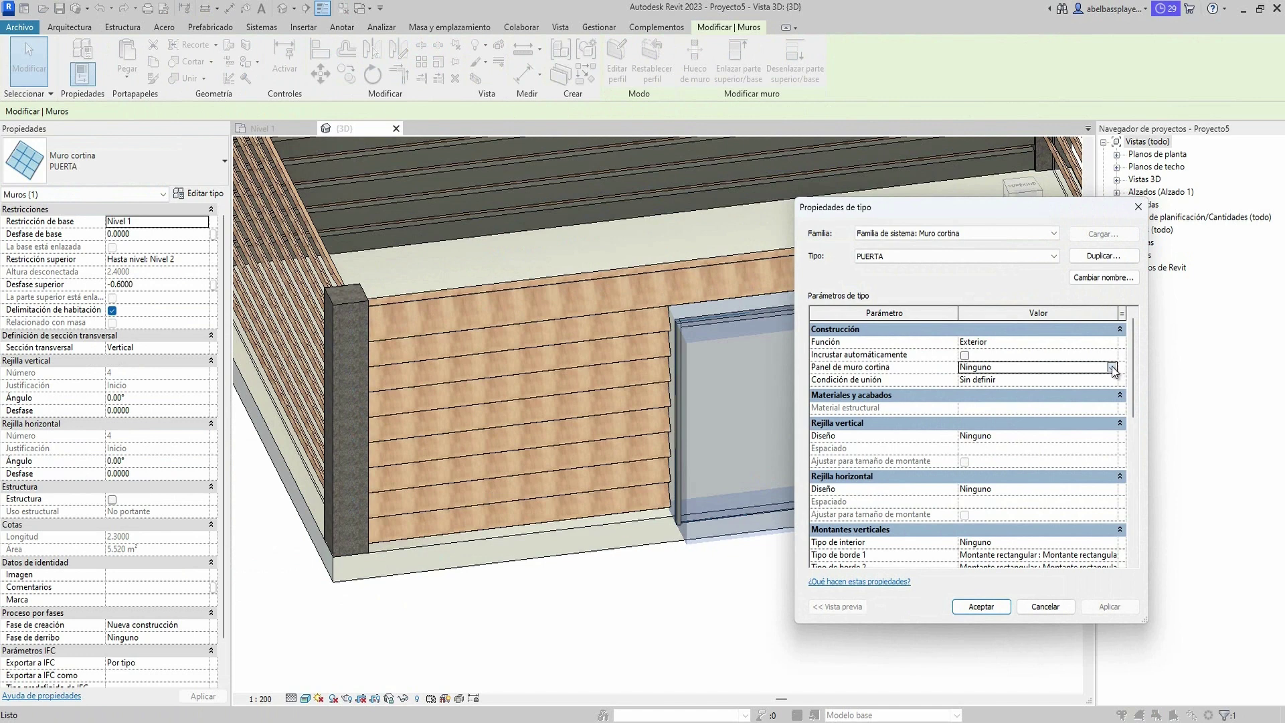
scroll(1069, 401, down, 3)
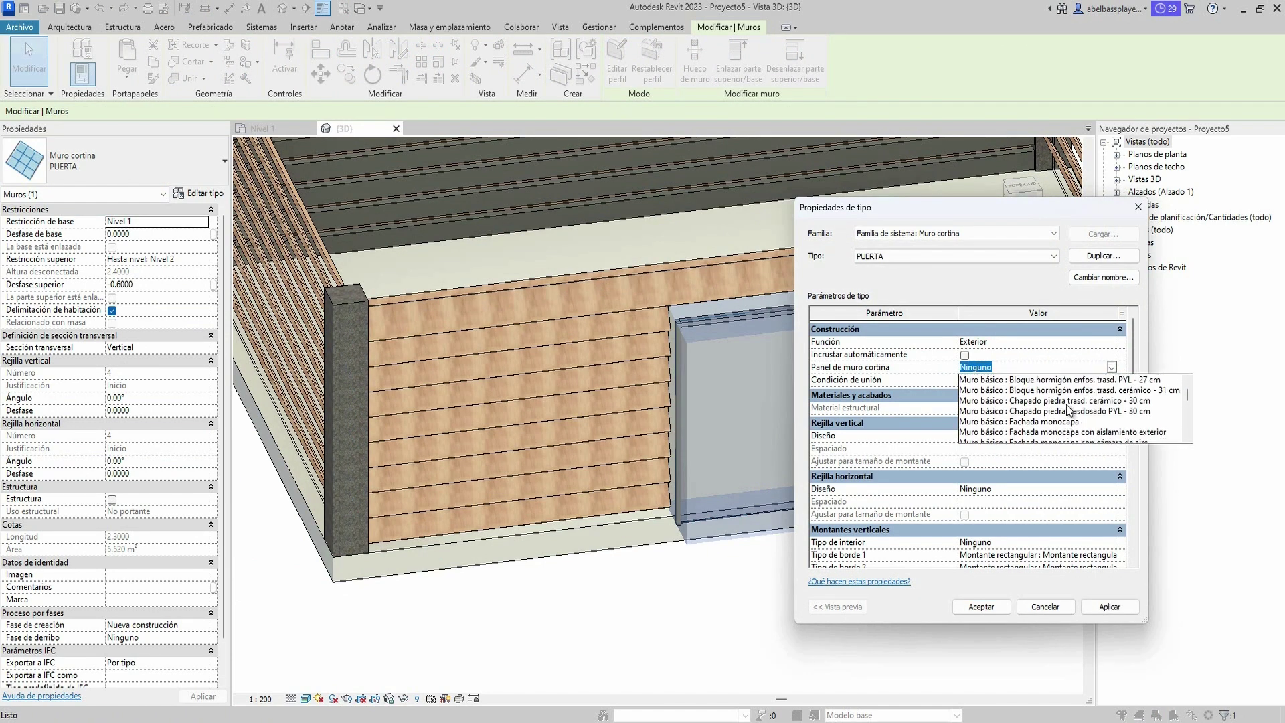
scroll(1069, 410, down, 2)
scroll(1069, 409, down, 2)
scroll(1068, 409, down, 2)
scroll(1068, 409, down, 2)
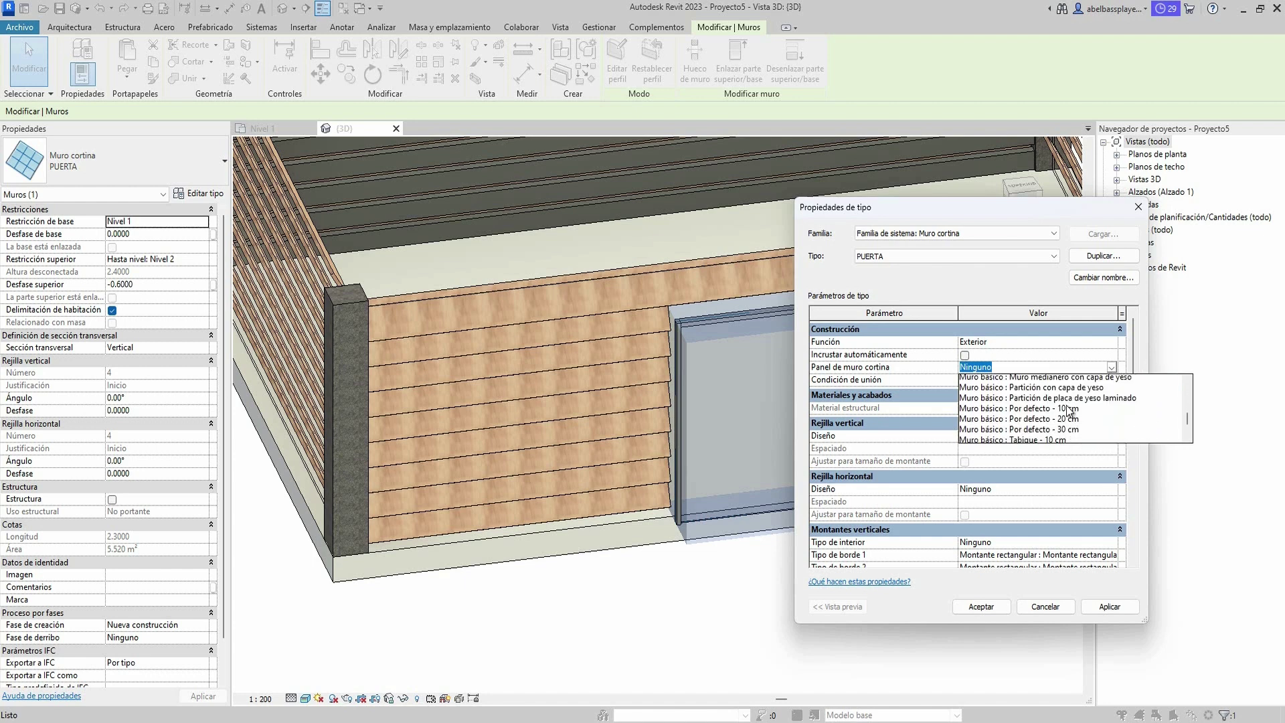
scroll(1068, 409, down, 3)
click(1052, 422)
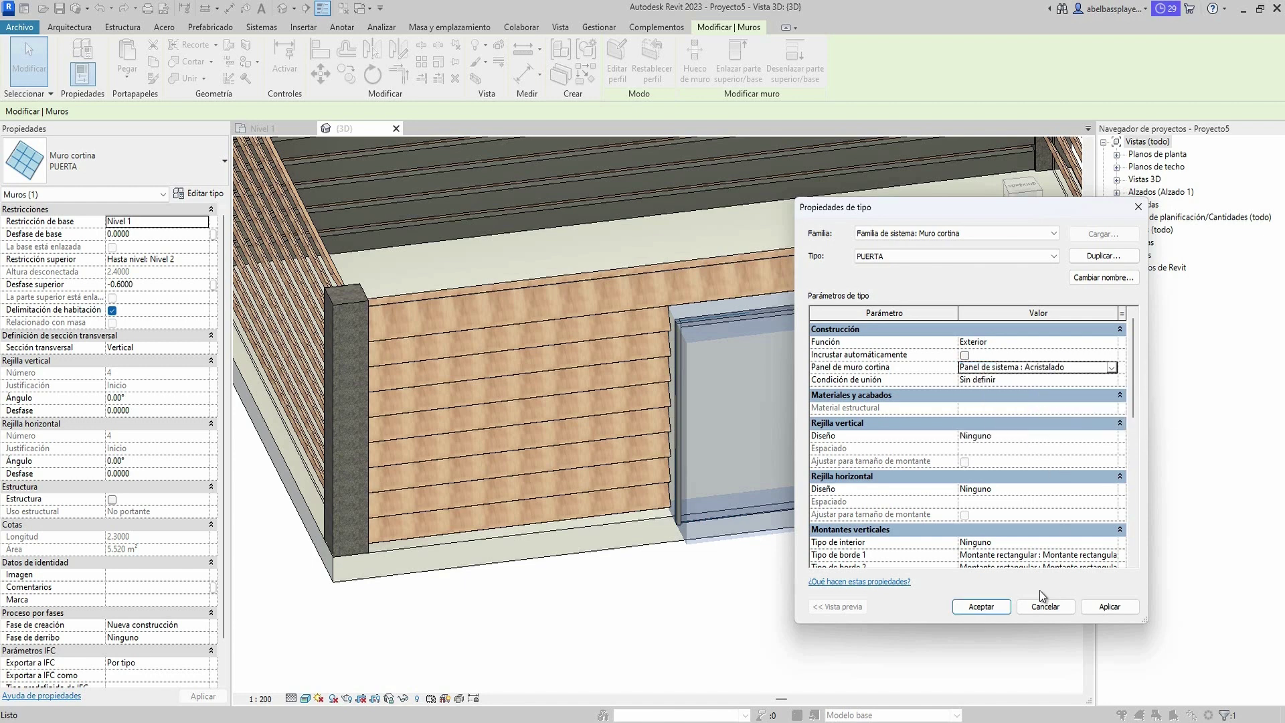
click(981, 606)
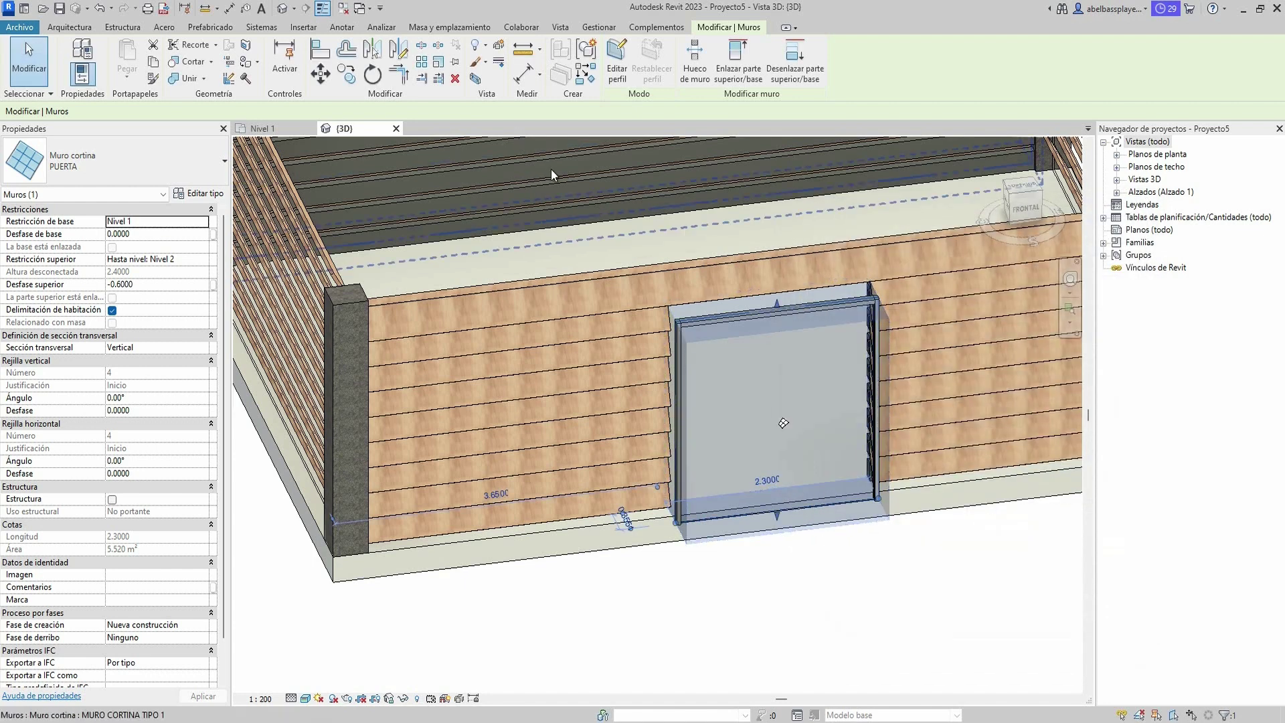
Add a central curtain grid line splitting the door into two leaves, then check its mullion.
key(Escape)
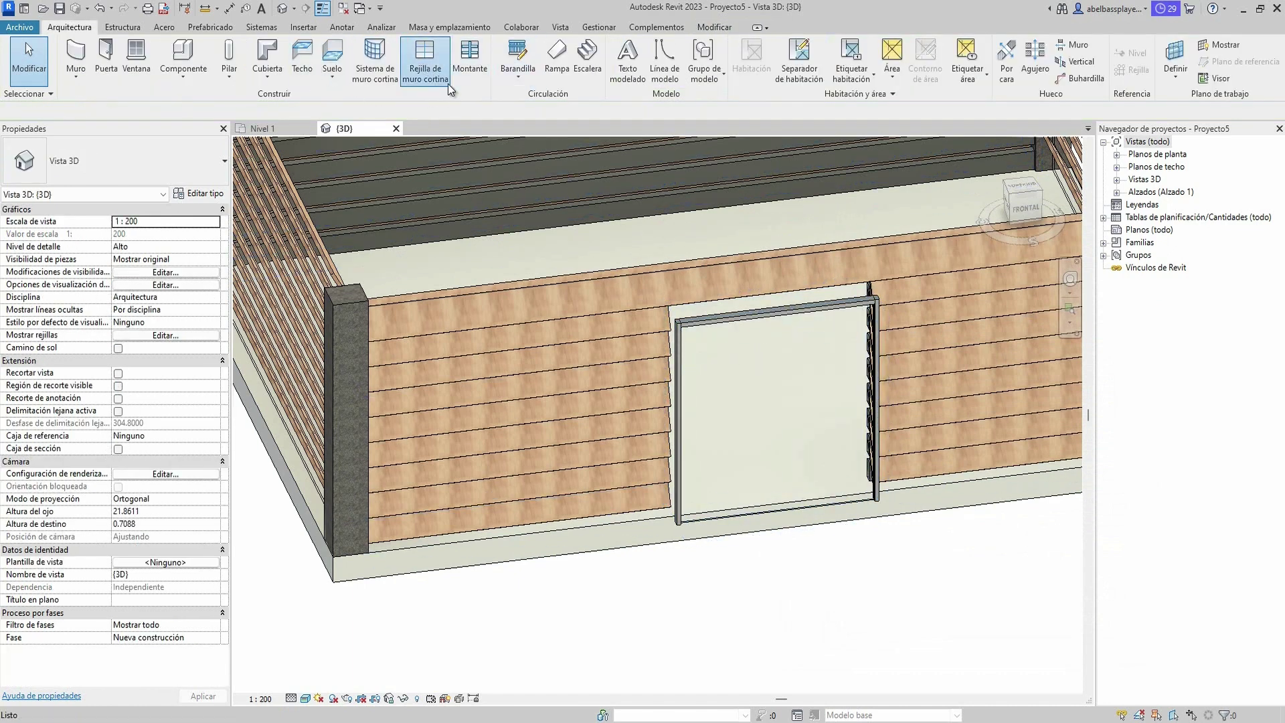
click(438, 77)
click(781, 510)
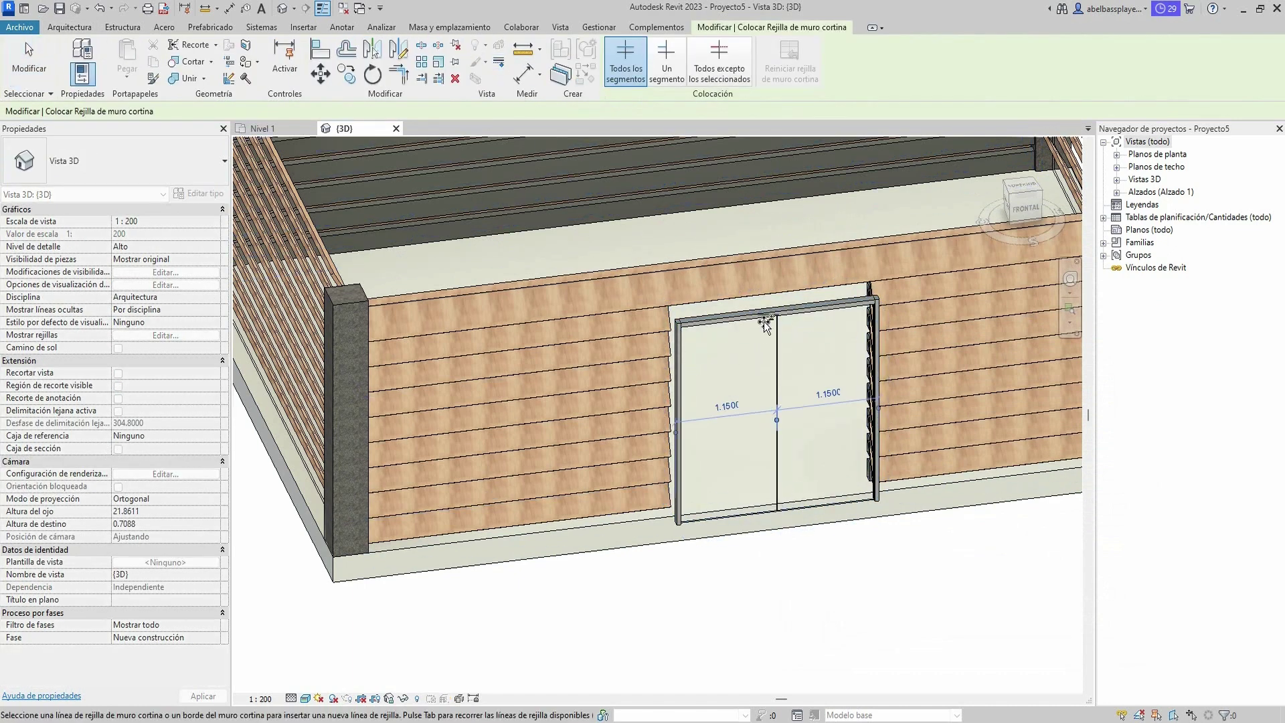
key(Escape)
click(730, 313)
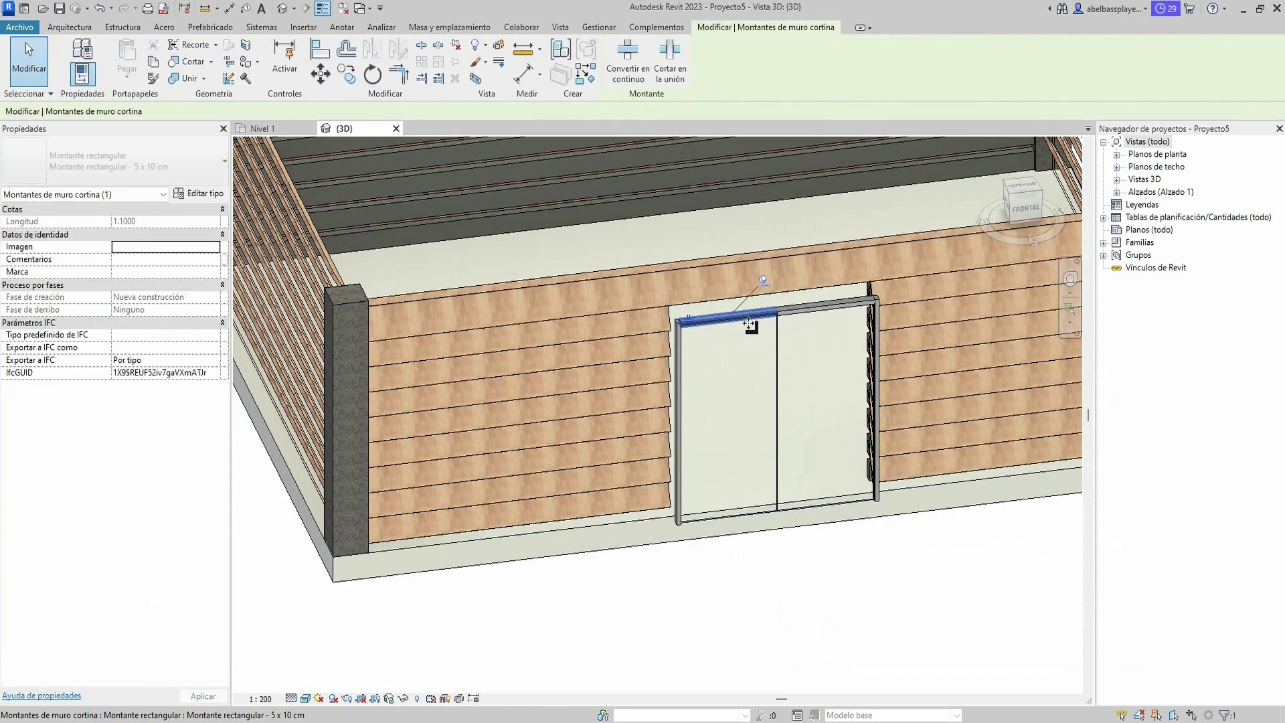
key(Escape)
Move the PUERTA door into the front wall in Nivel 1 plan, then view the pavilion in 3D.
click(779, 382)
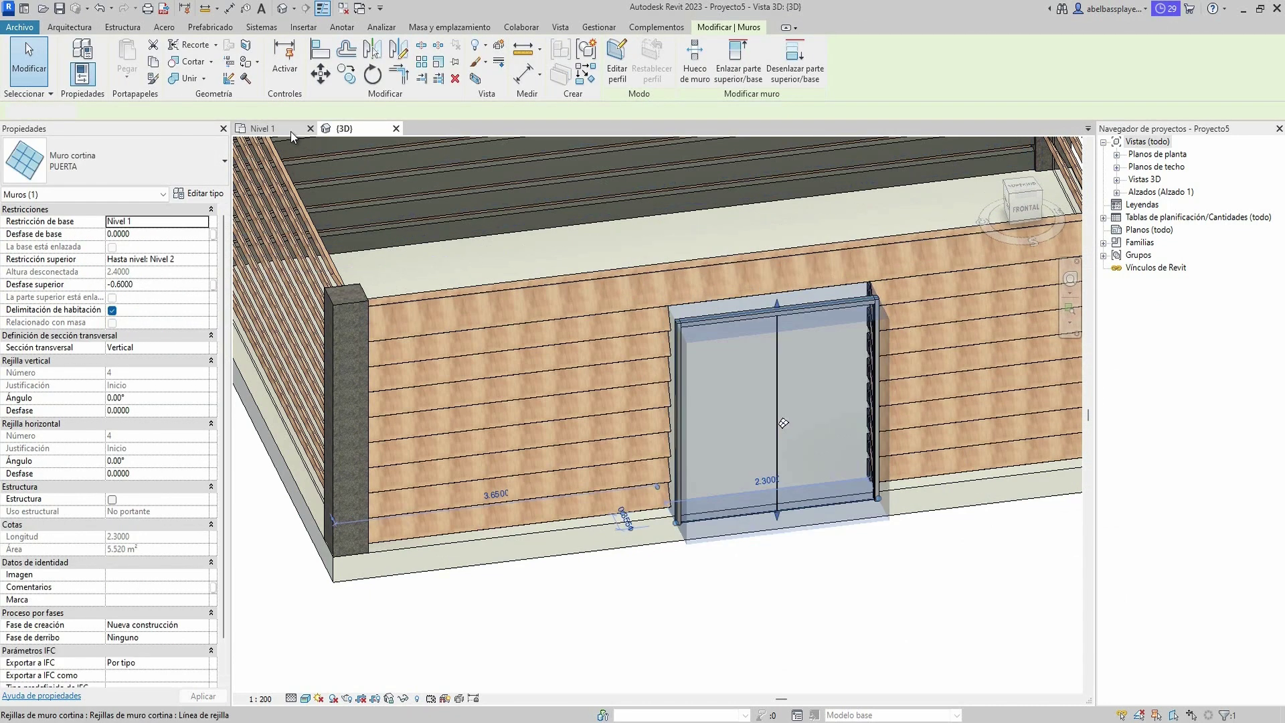
click(262, 128)
scroll(562, 287, up, 4)
click(320, 72)
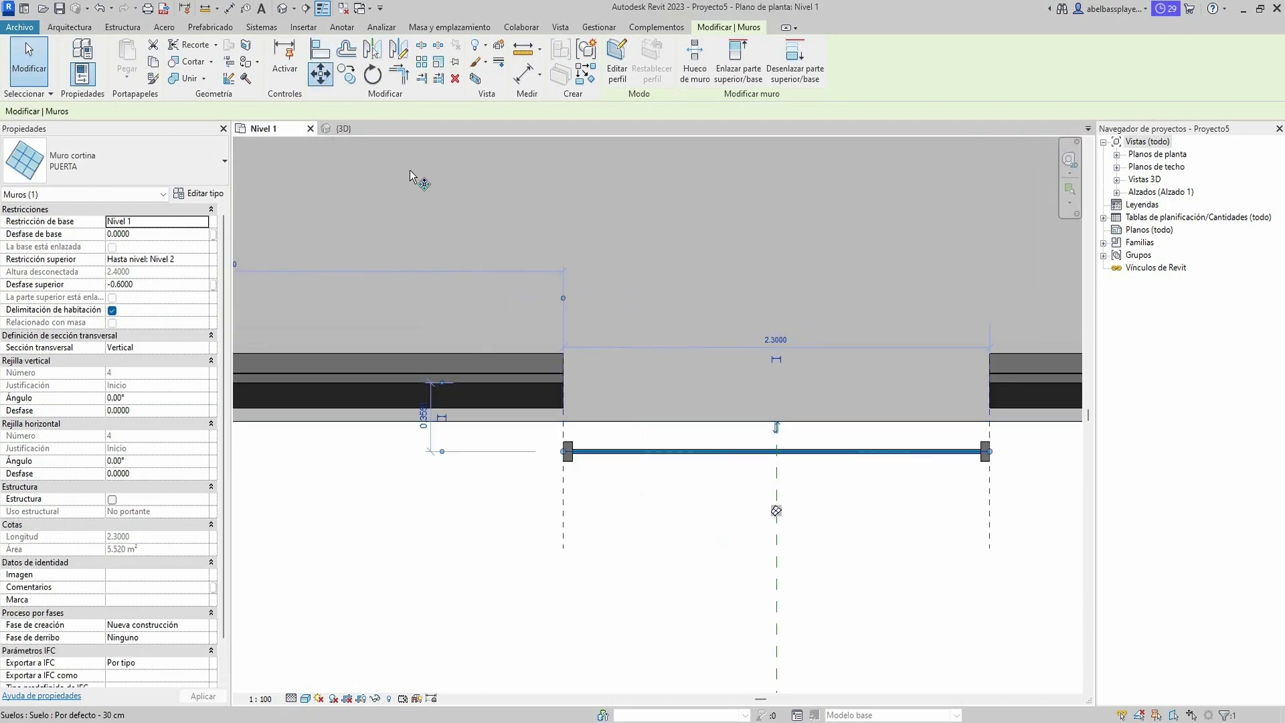
click(570, 464)
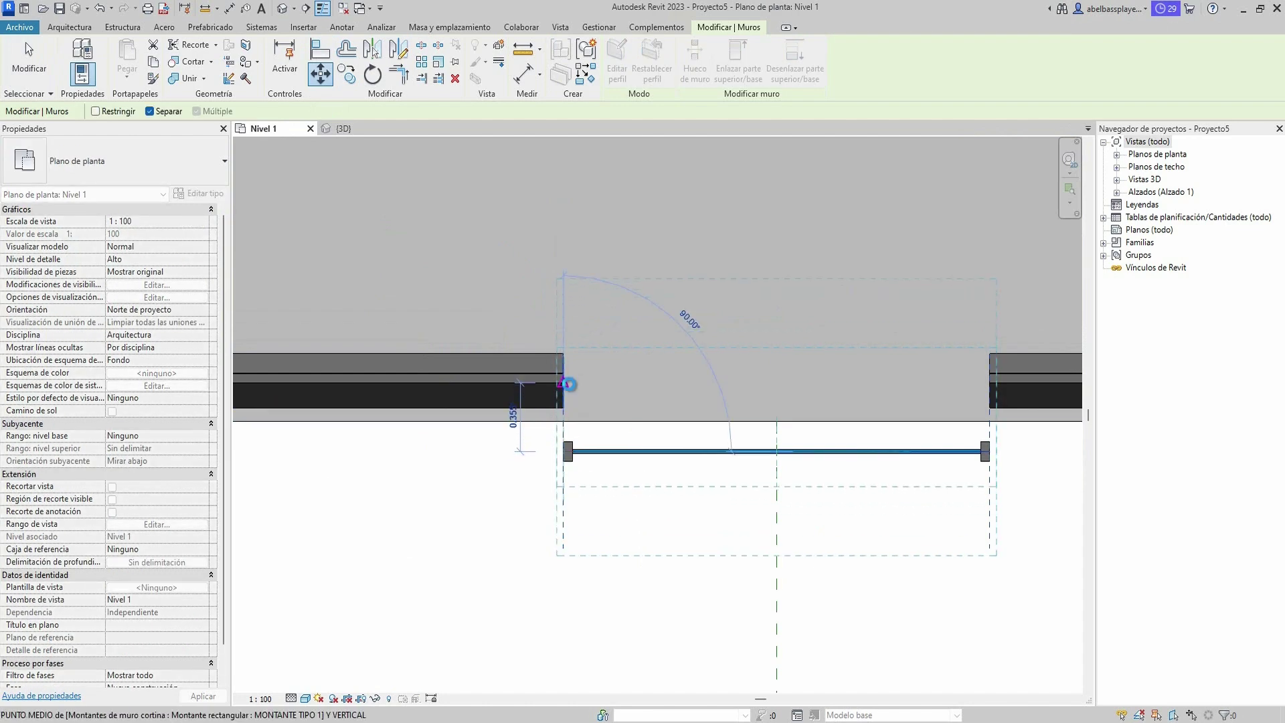
click(564, 383)
key(Escape)
click(338, 129)
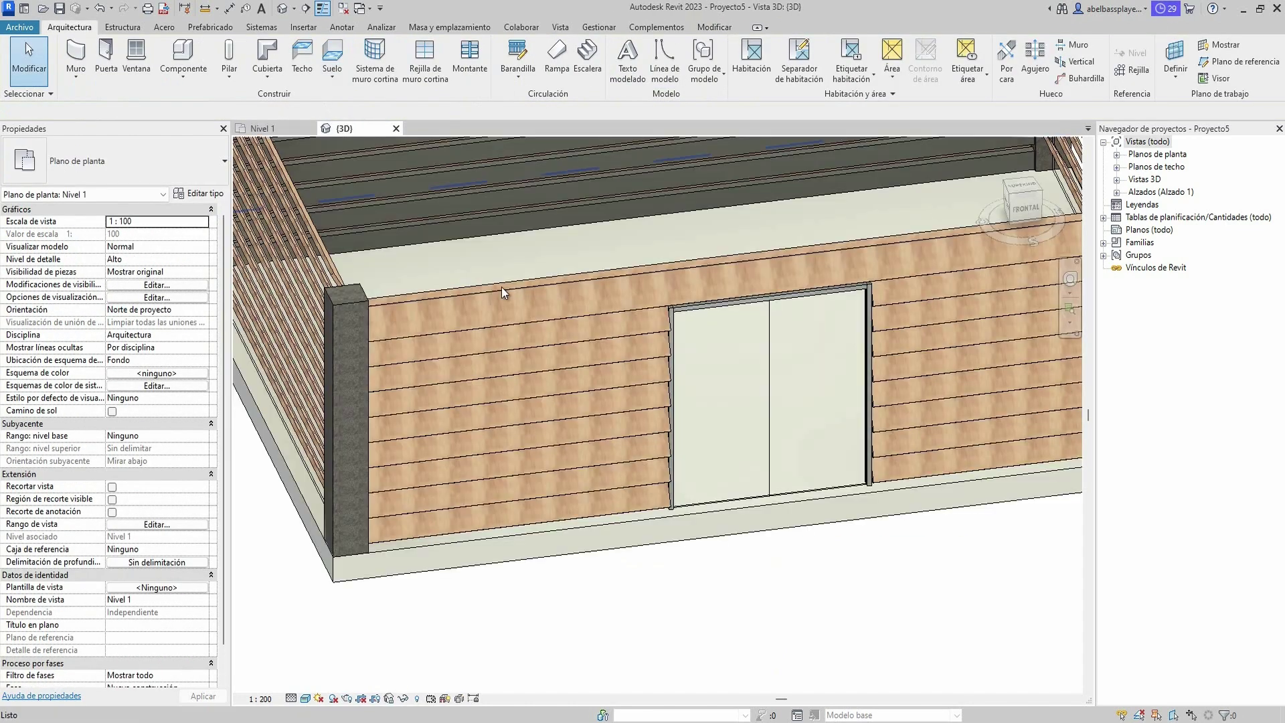
scroll(725, 476, down, 3)
mouse_move(725, 476)
shift+middle_down()
mouse_move(750, 463)
mouse_move(740, 476)
shift+middle_up()
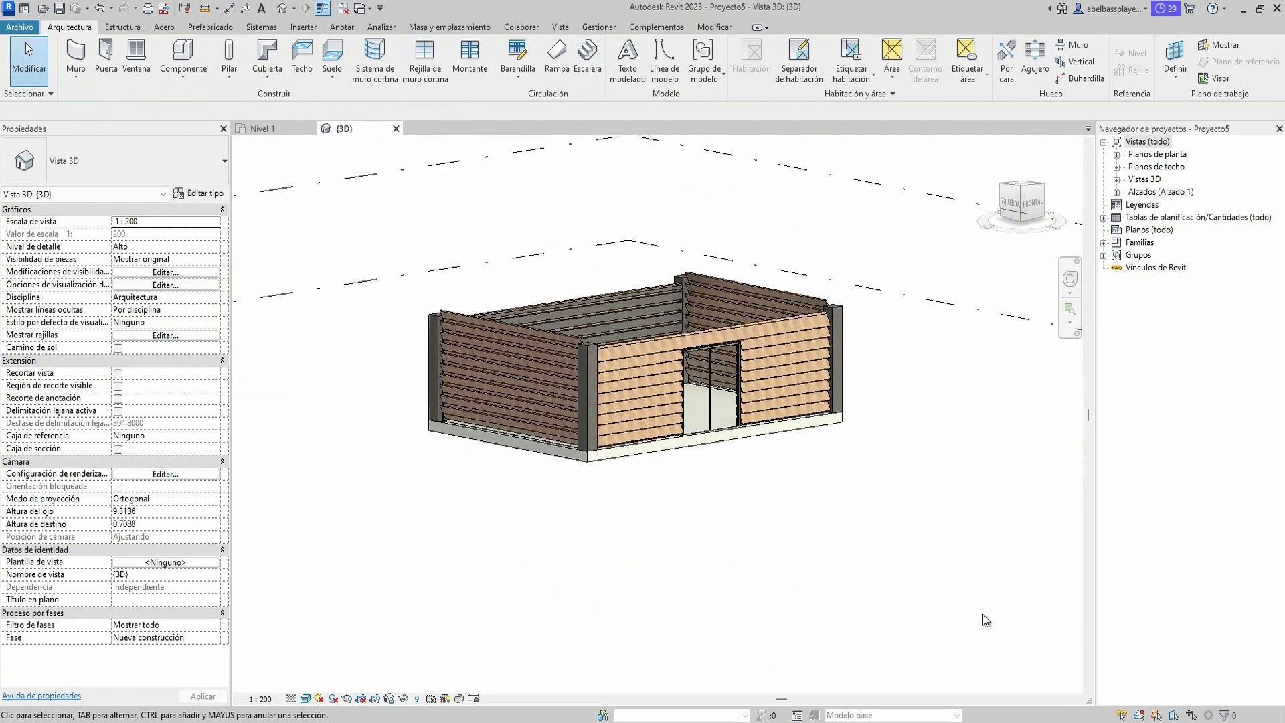
Set the PUERTA door type's first vertical border mullion to Montante rectangular.
scroll(812, 411, up, 5)
scroll(902, 404, up, 3)
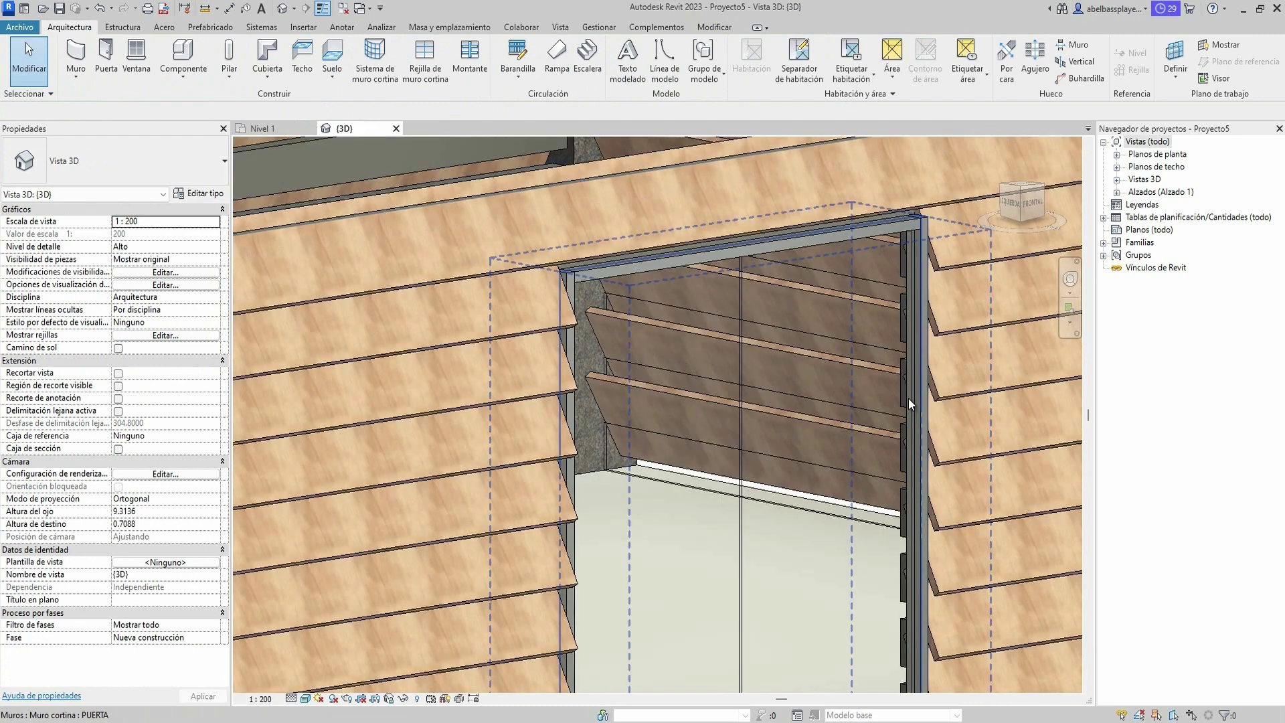
click(908, 399)
shift+middle_drag(908, 399, 769, 402)
click(198, 194)
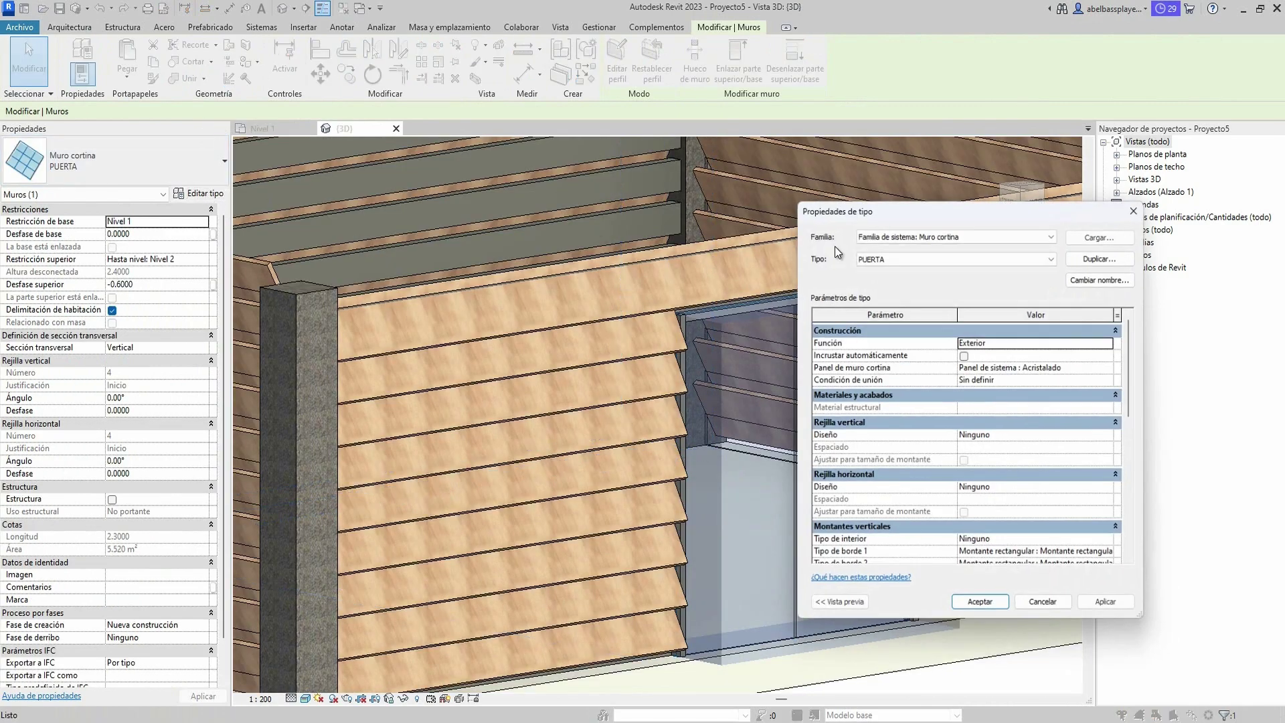
scroll(1084, 455, down, 1)
scroll(1102, 486, down, 2)
click(1111, 461)
click(1112, 461)
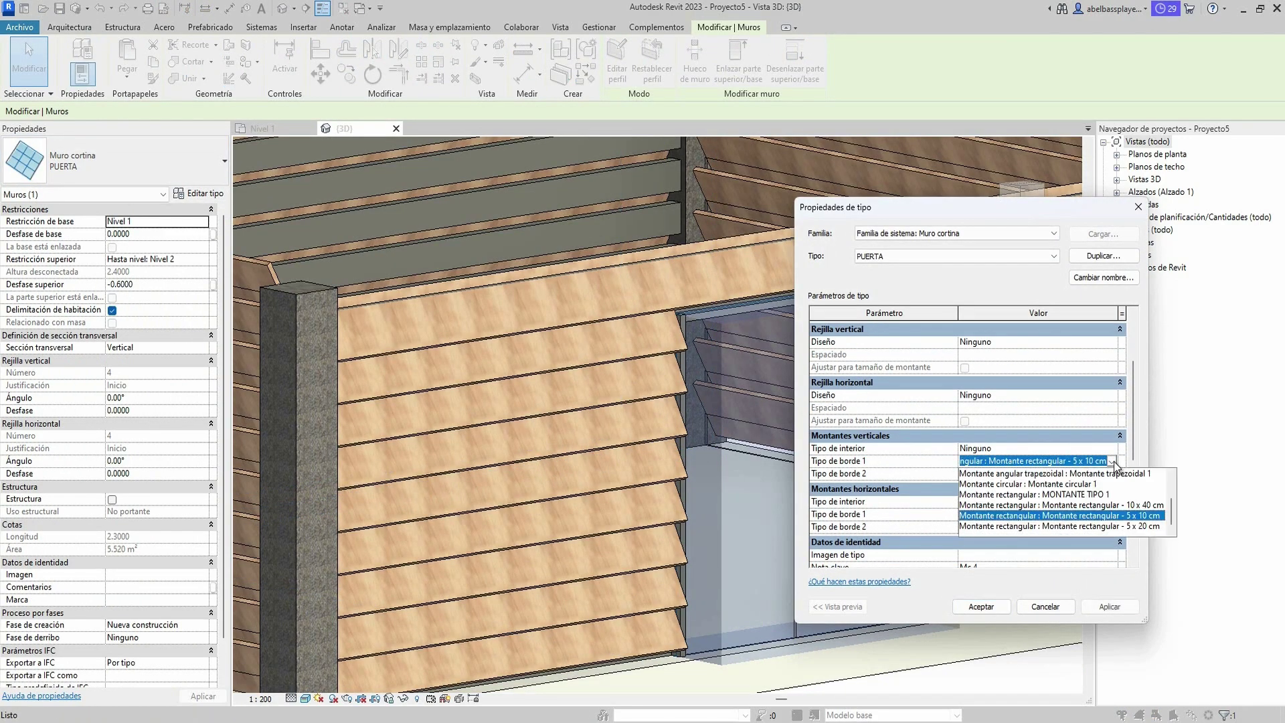
click(1115, 508)
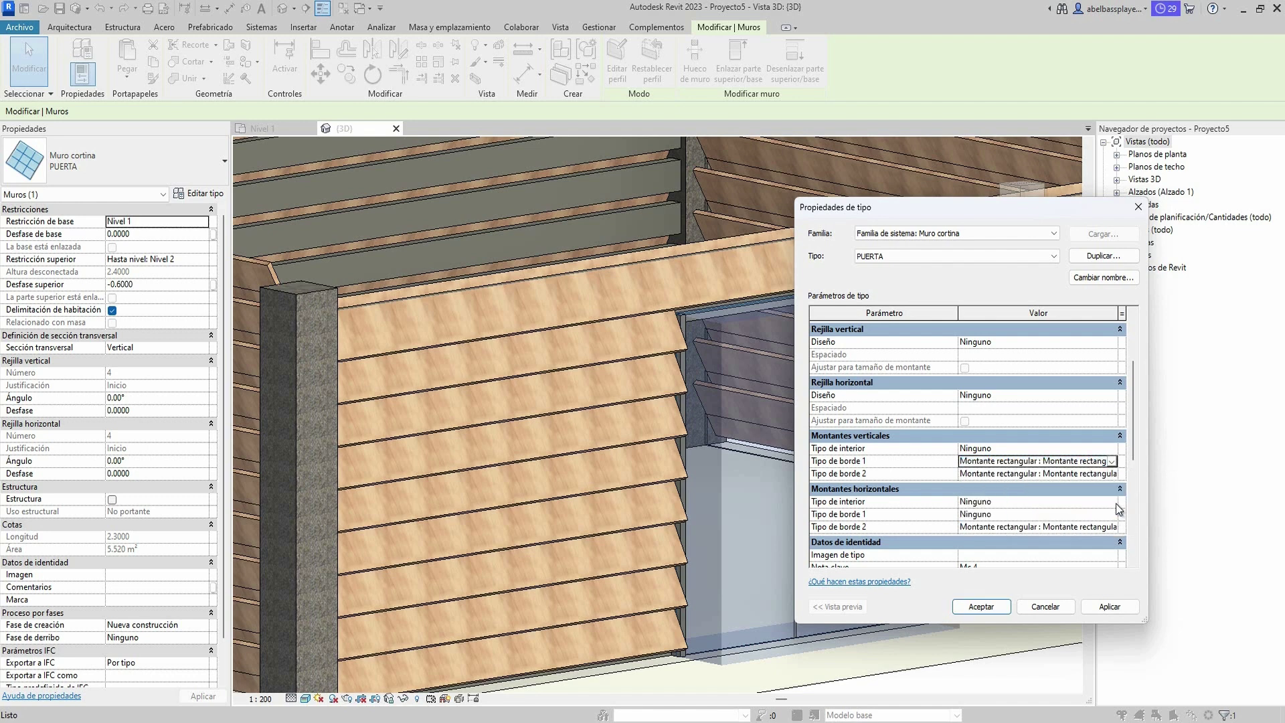
Set the second vertical and horizontal Border 2 mullions to Montante rectangular and apply.
click(1111, 473)
click(1115, 520)
click(1112, 526)
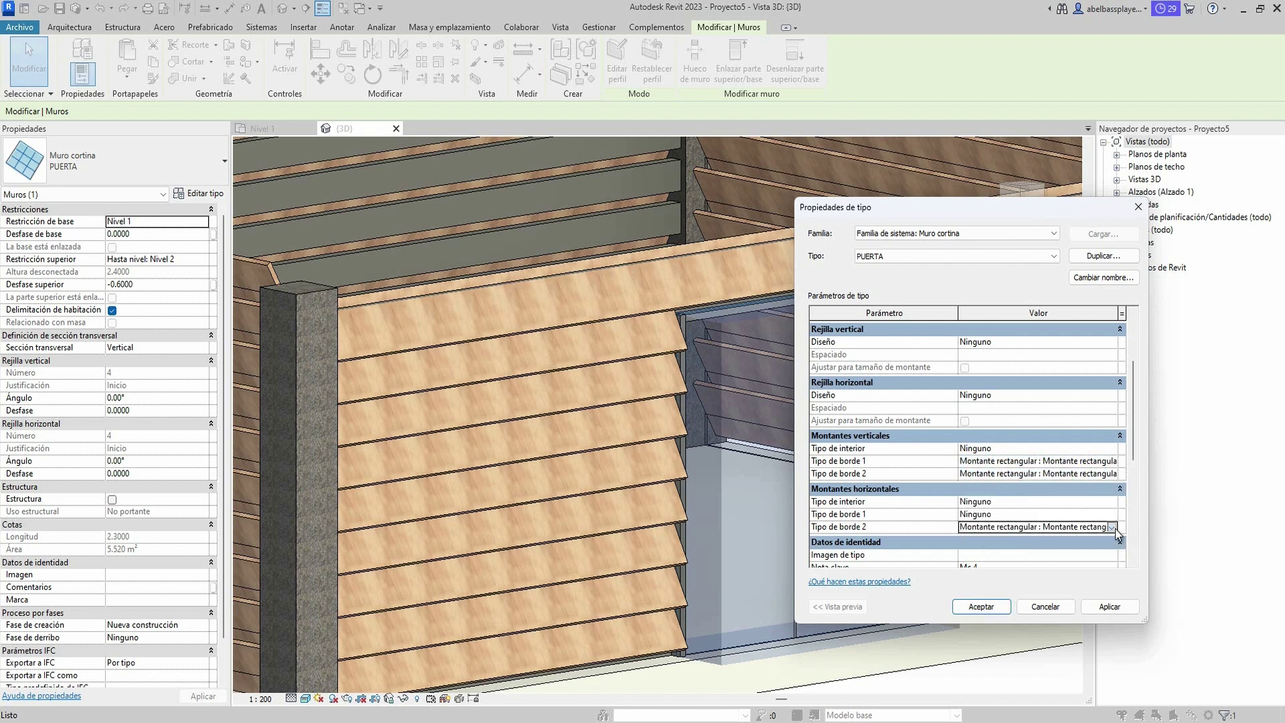
click(1110, 571)
click(1105, 607)
Close the type properties and select the PUERTA curtain wall in the Nivel 1 plan.
click(980, 606)
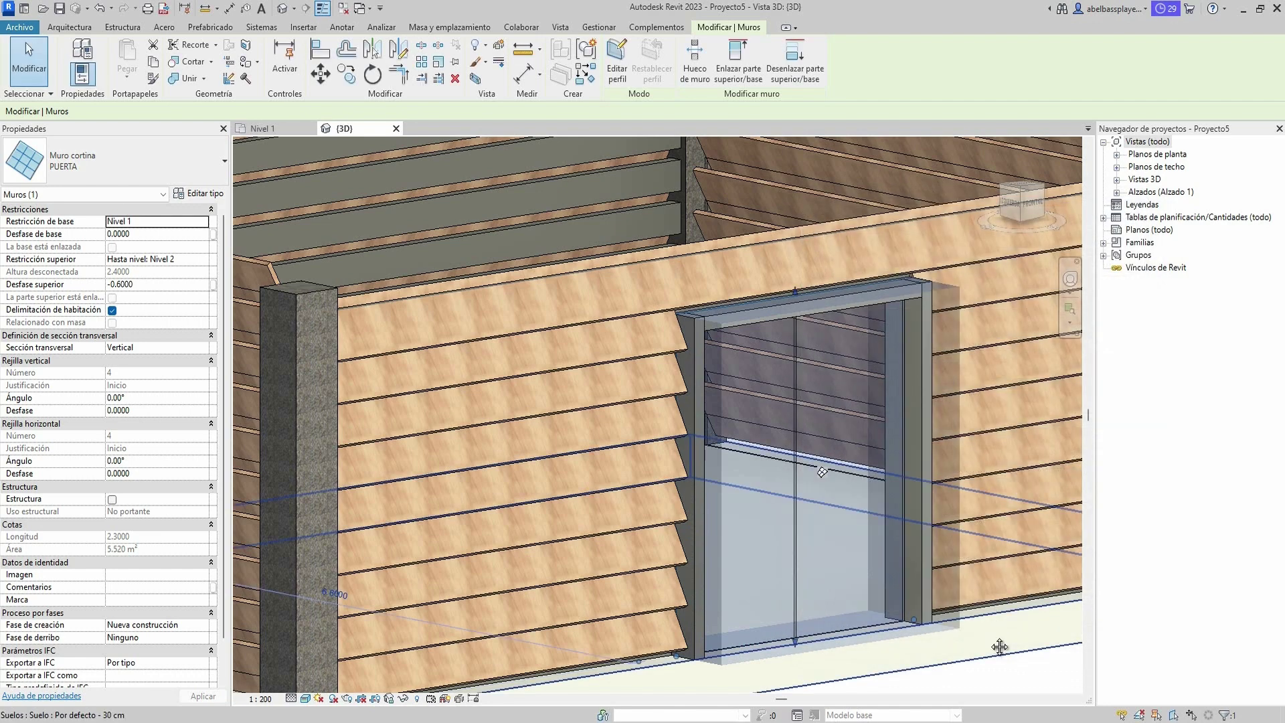
key(Escape)
click(286, 124)
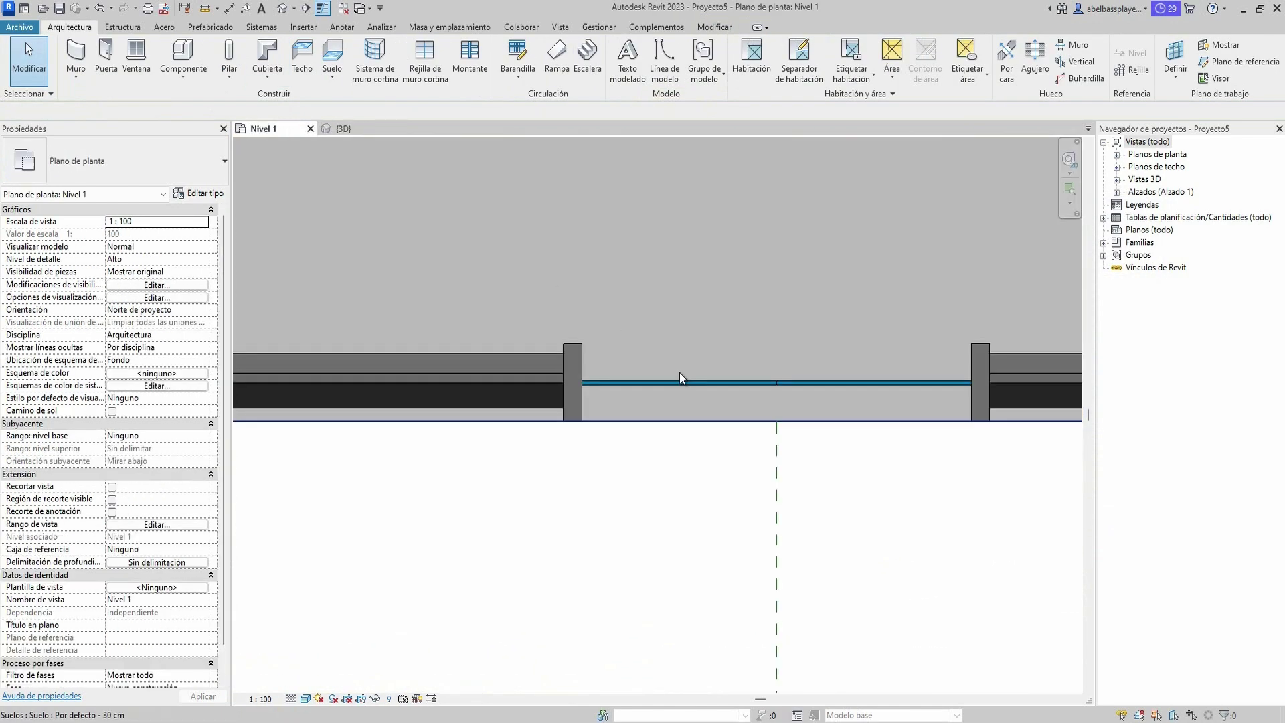
scroll(566, 361, up, 3)
click(566, 364)
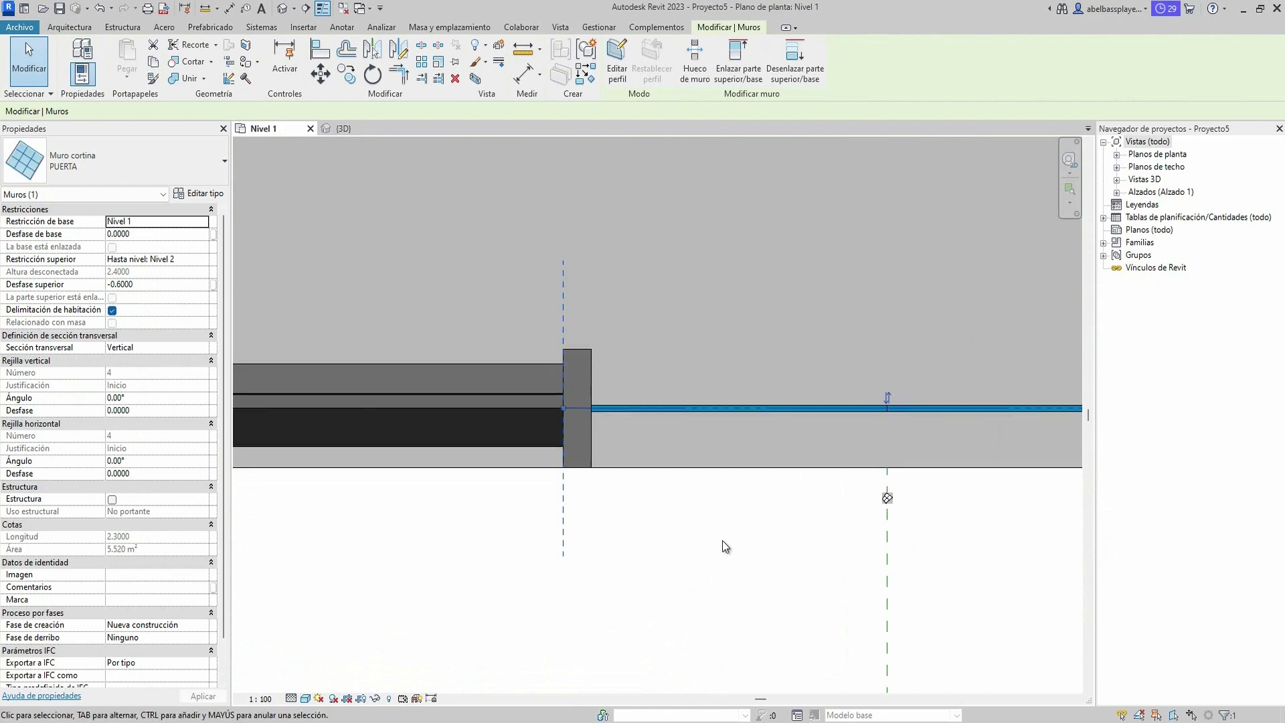
click(196, 193)
Change PUERTA's vertical and horizontal edge mullions to the 10 x 40 cm rectangular profile.
scroll(1112, 532, down, 3)
click(1112, 461)
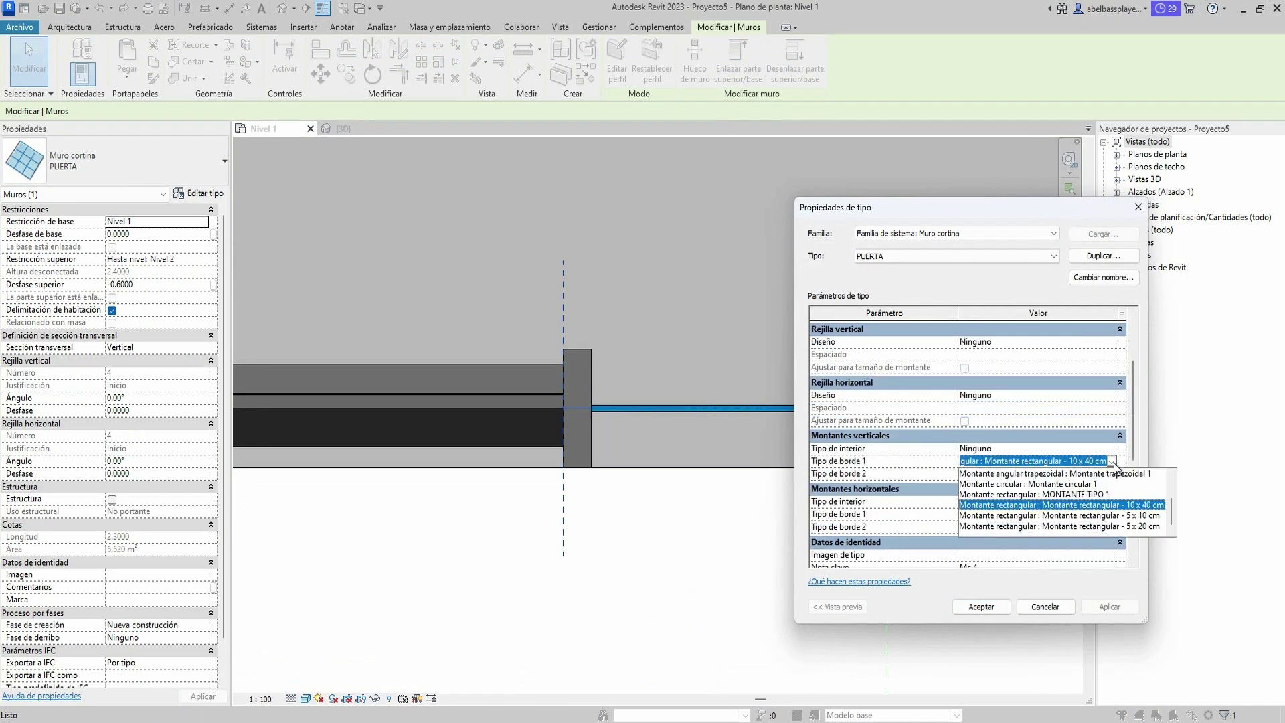
click(1126, 505)
click(1112, 473)
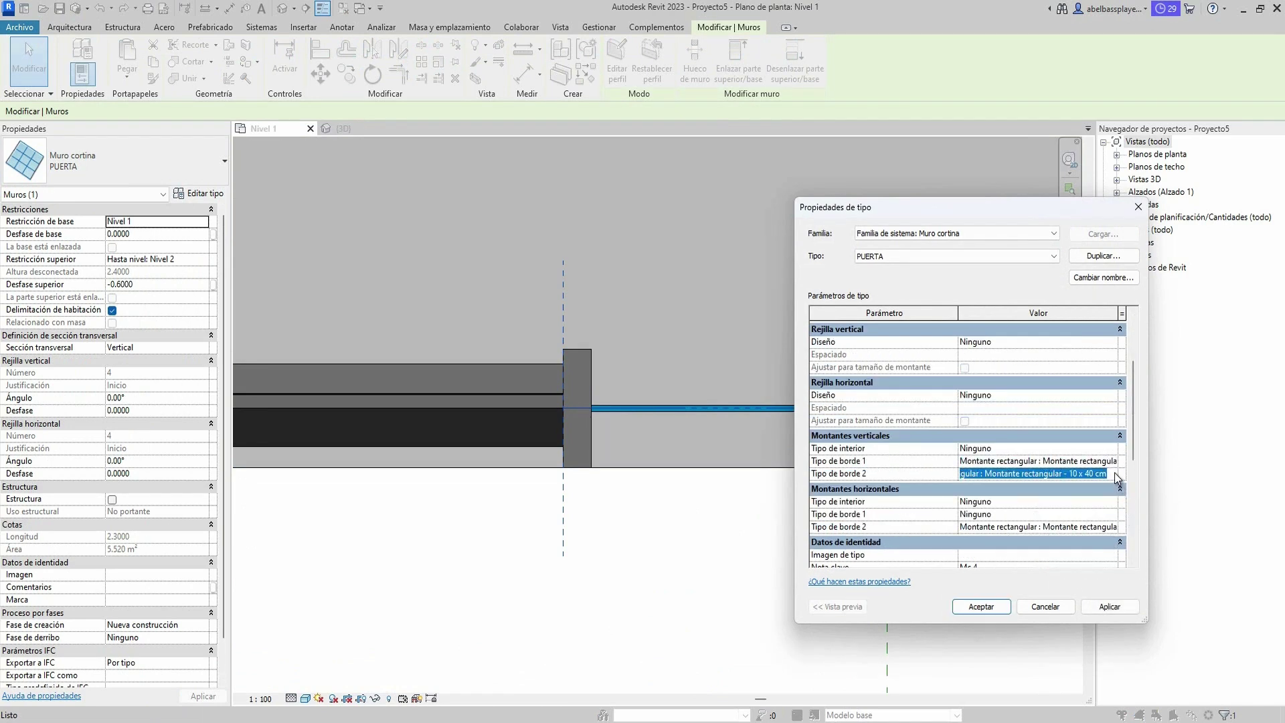
click(1128, 542)
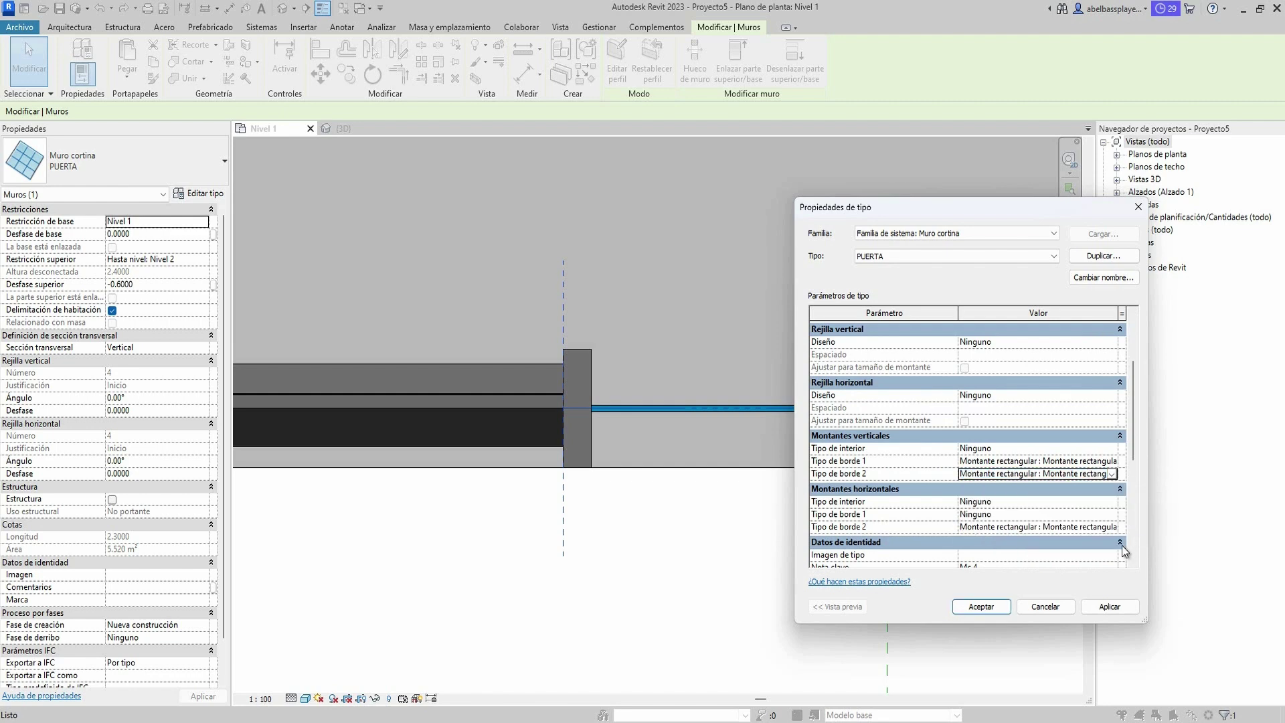
click(1109, 606)
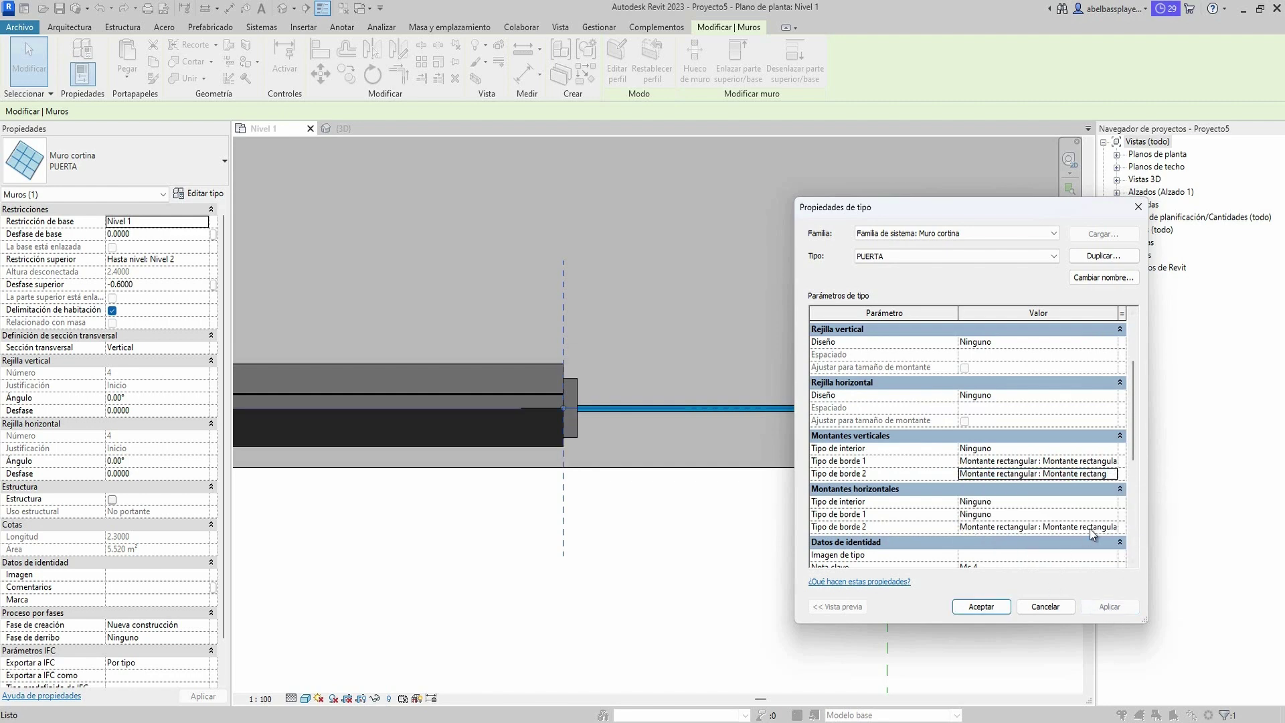
click(1114, 526)
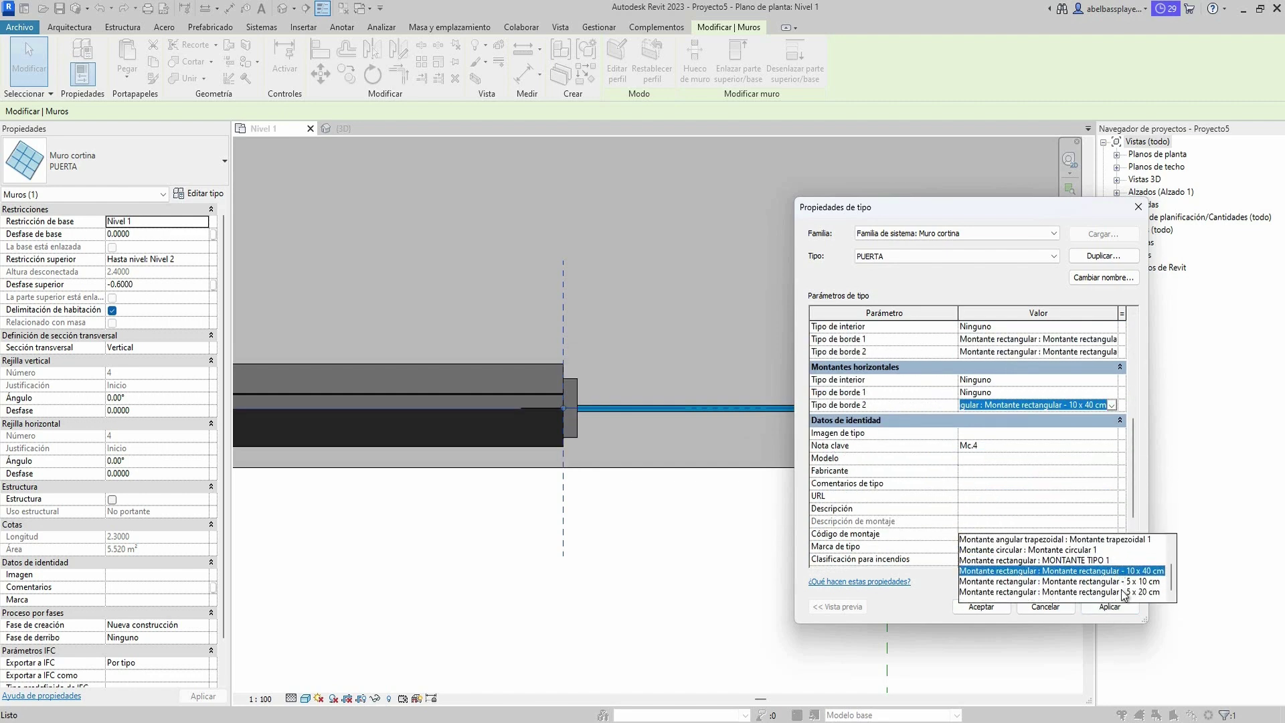
click(1123, 593)
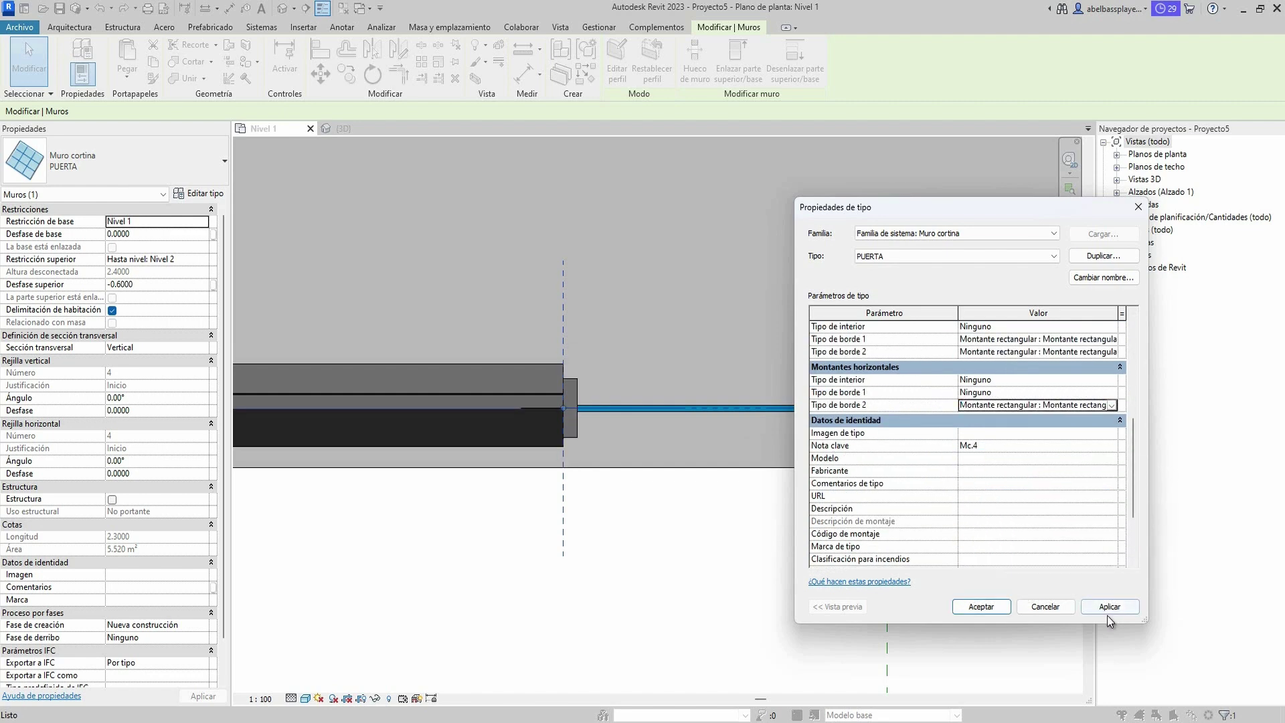
click(981, 606)
Return to the 3D view and zoom out to show the whole pavilion with the framed door.
key(ctrl+Tab)
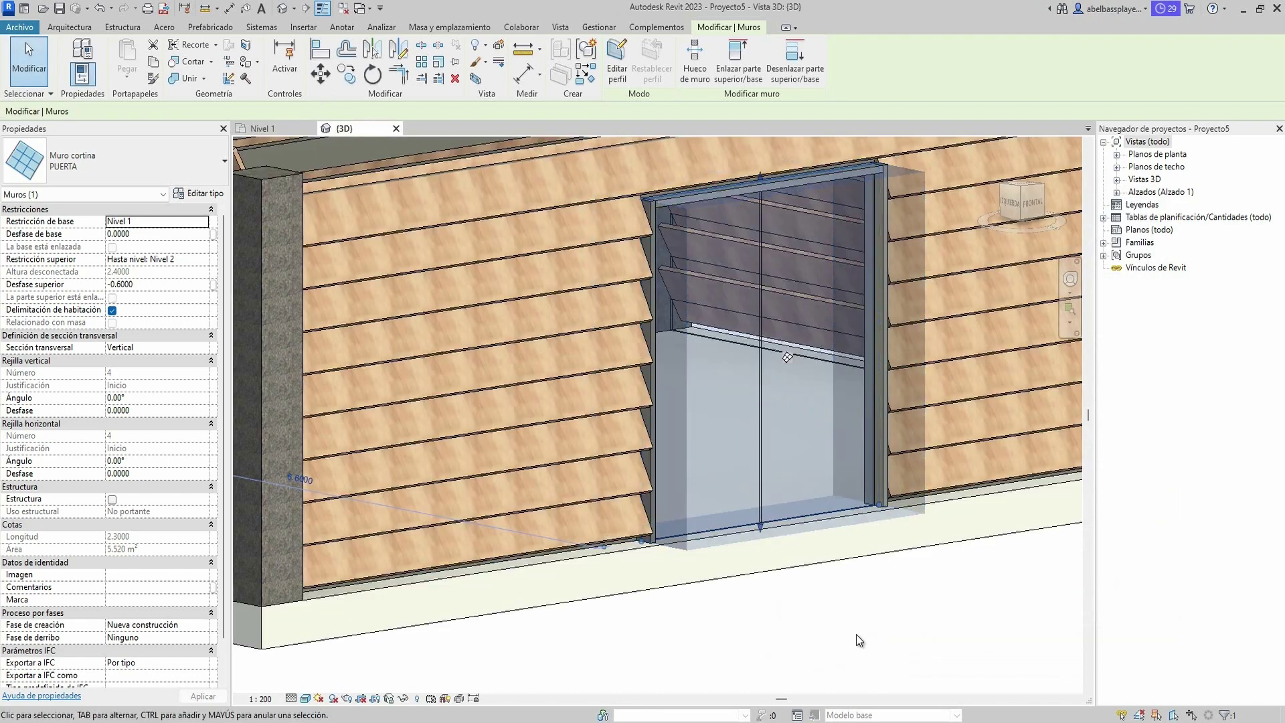
click(857, 633)
scroll(888, 618, down, 3)
scroll(814, 394, down, 2)
mouse_move(814, 395)
middle_down()
mouse_move(783, 438)
mouse_move(810, 449)
middle_up()
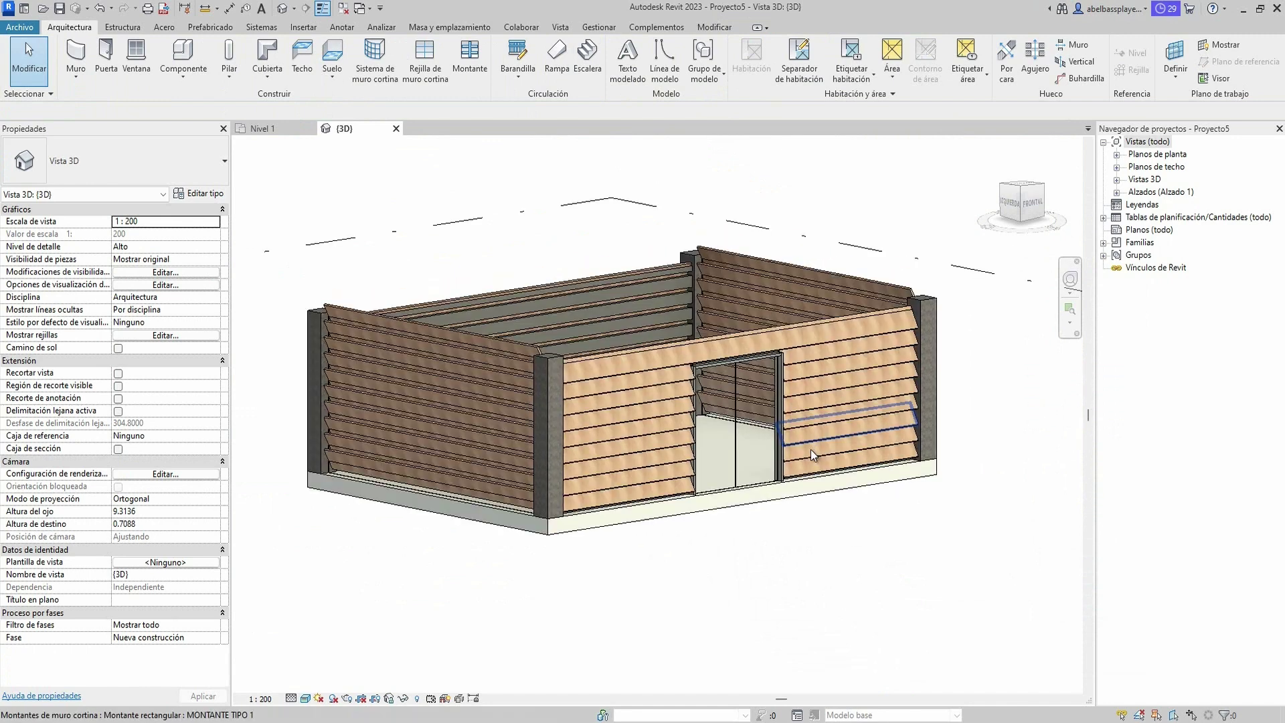
In Graphic Display Options, set a Gradient background and enable cast and ambient shadows.
click(304, 698)
click(375, 603)
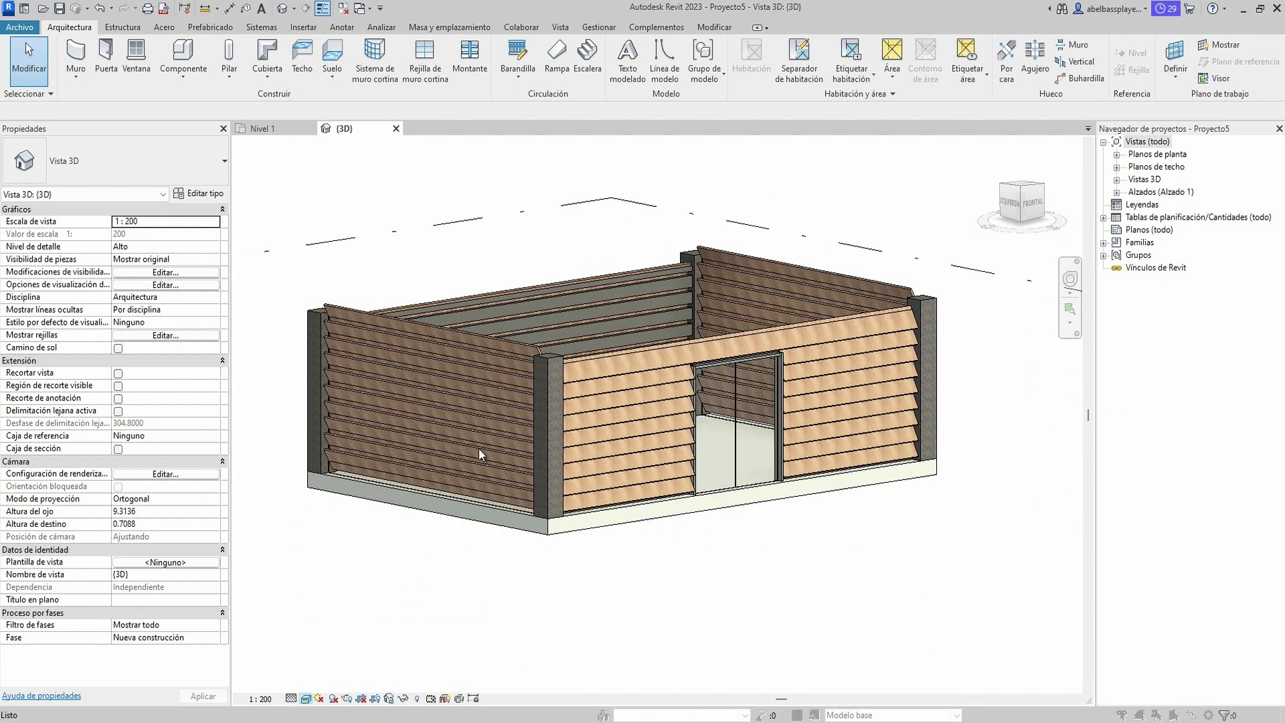
click(125, 319)
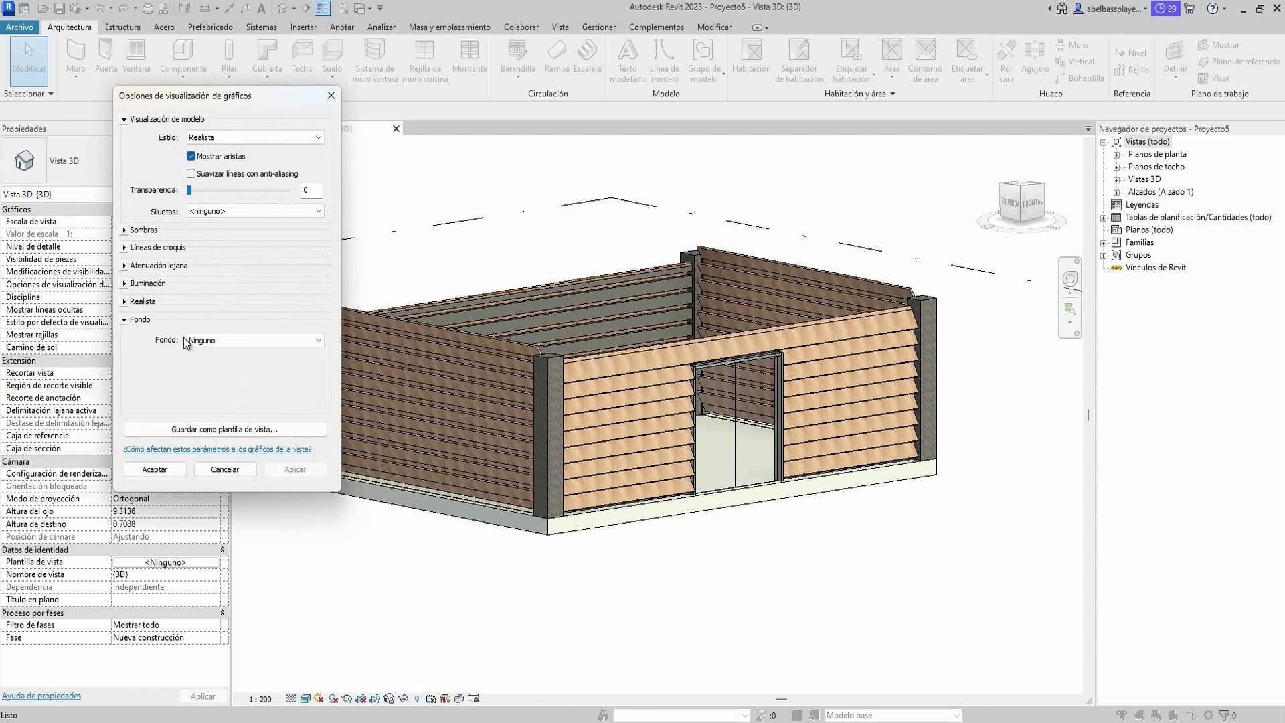
click(254, 340)
click(214, 373)
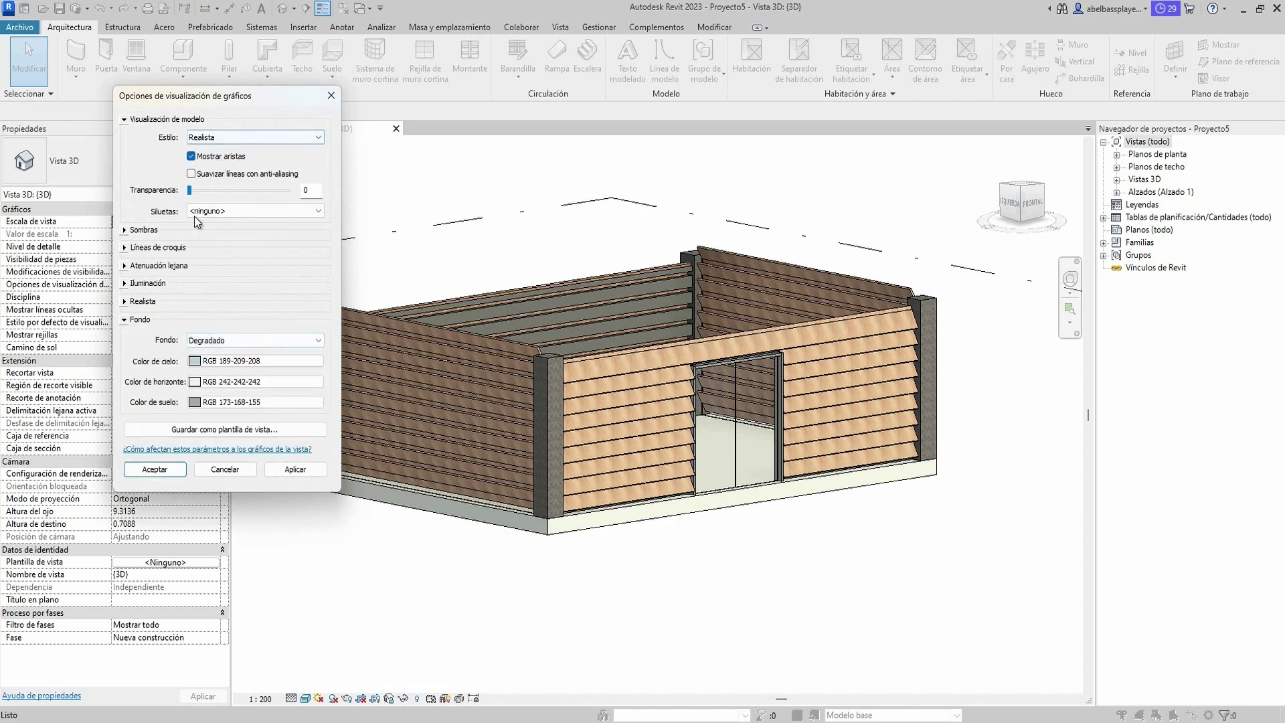
click(125, 230)
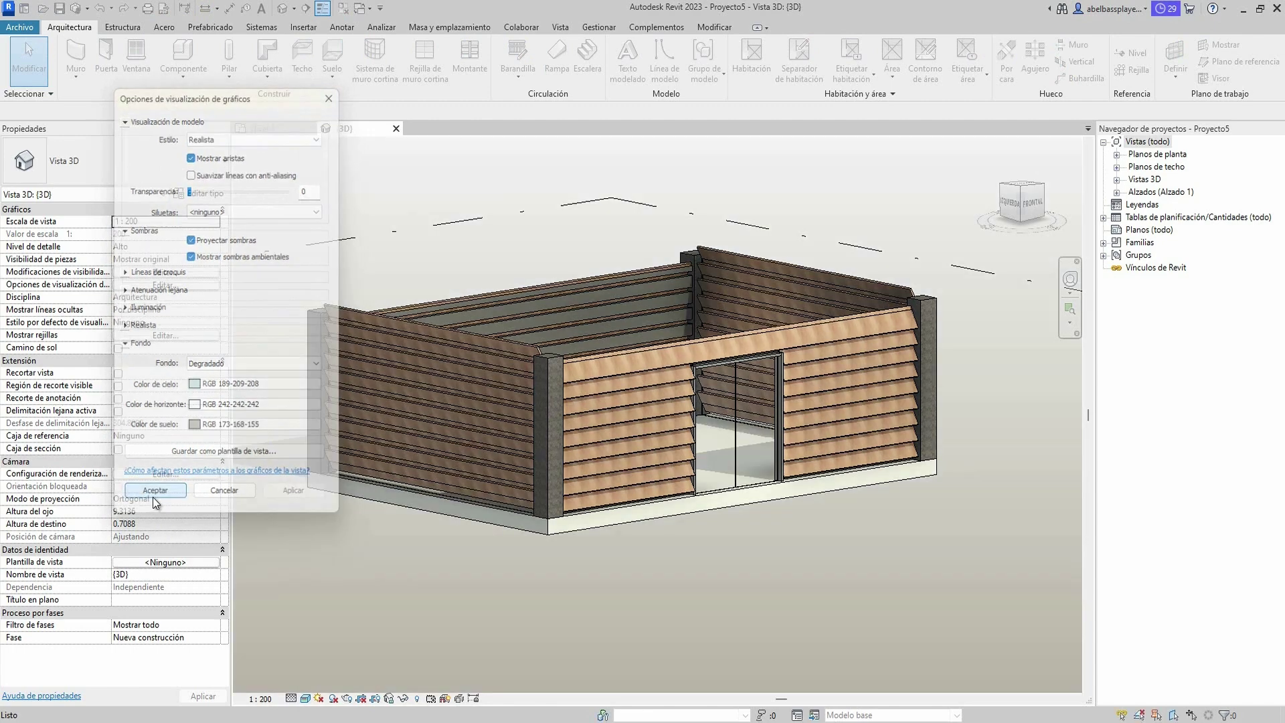
click(154, 495)
scroll(522, 448, down, 2)
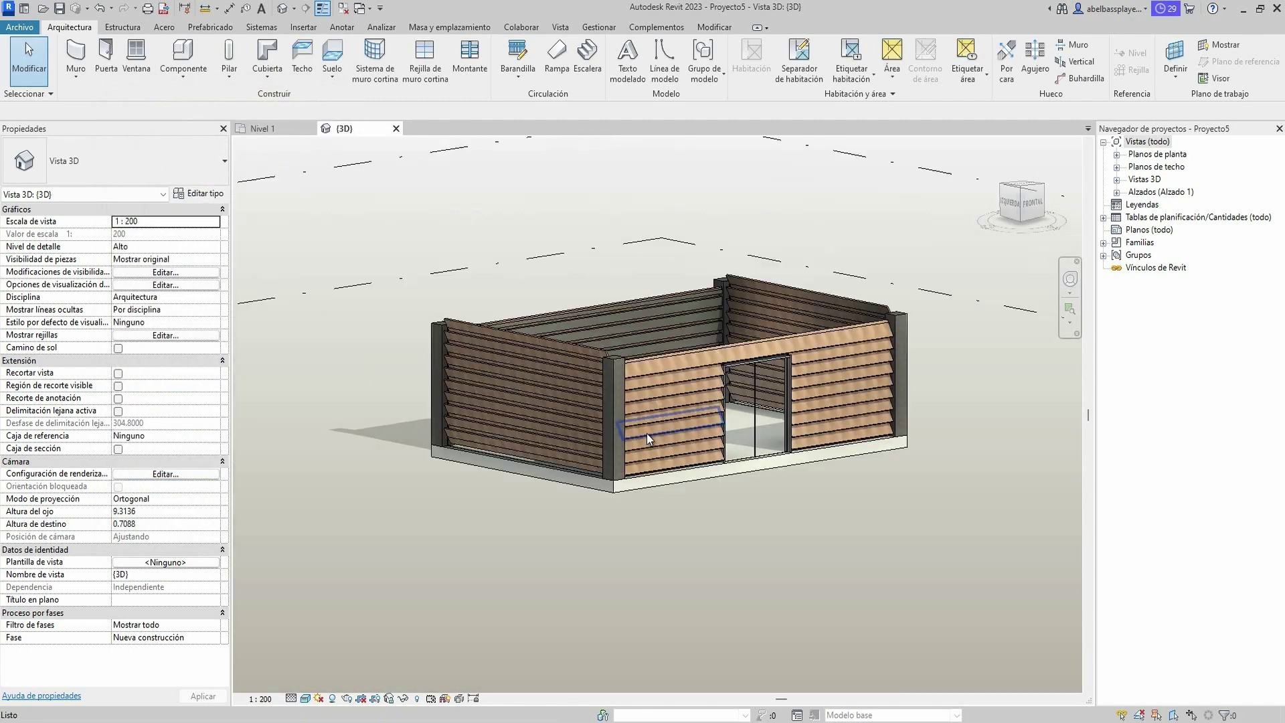
mouse_move(647, 433)
shift+middle_down()
mouse_move(460, 454)
mouse_move(809, 500)
mouse_move(838, 463)
mouse_move(552, 459)
mouse_move(733, 432)
shift+middle_up()
scroll(813, 431, up, 3)
scroll(765, 547, up, 2)
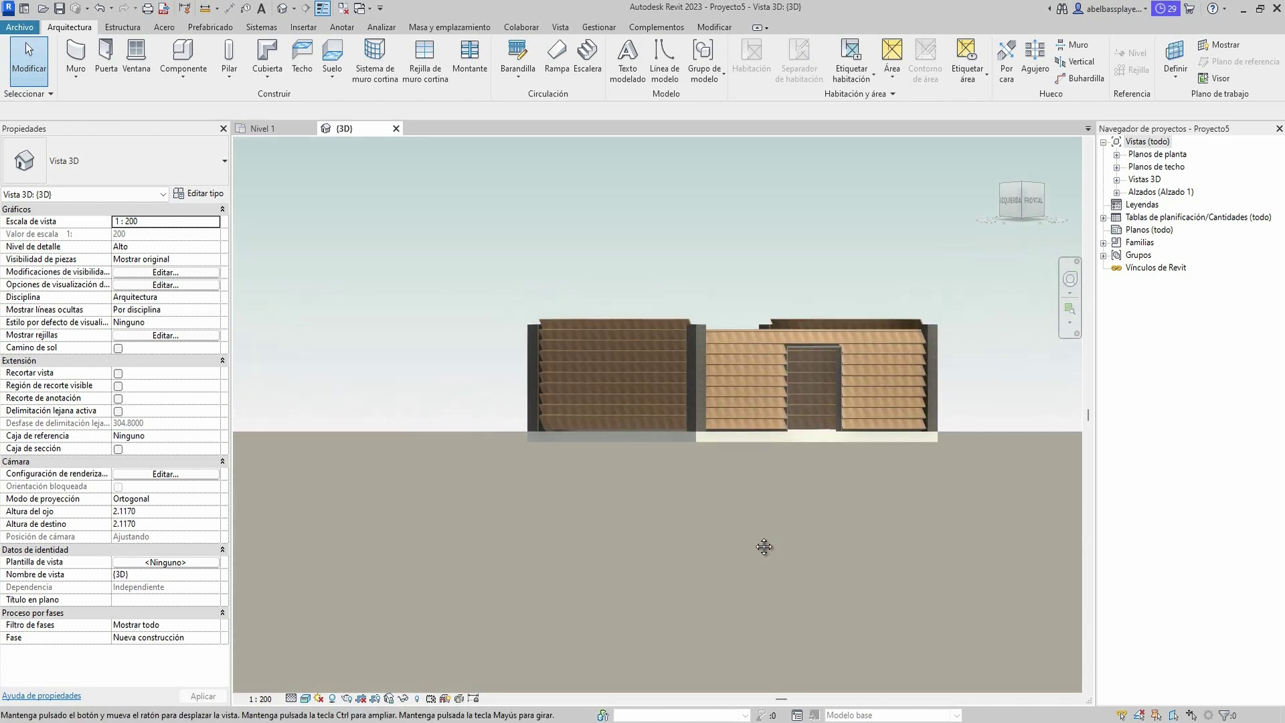
click(1018, 187)
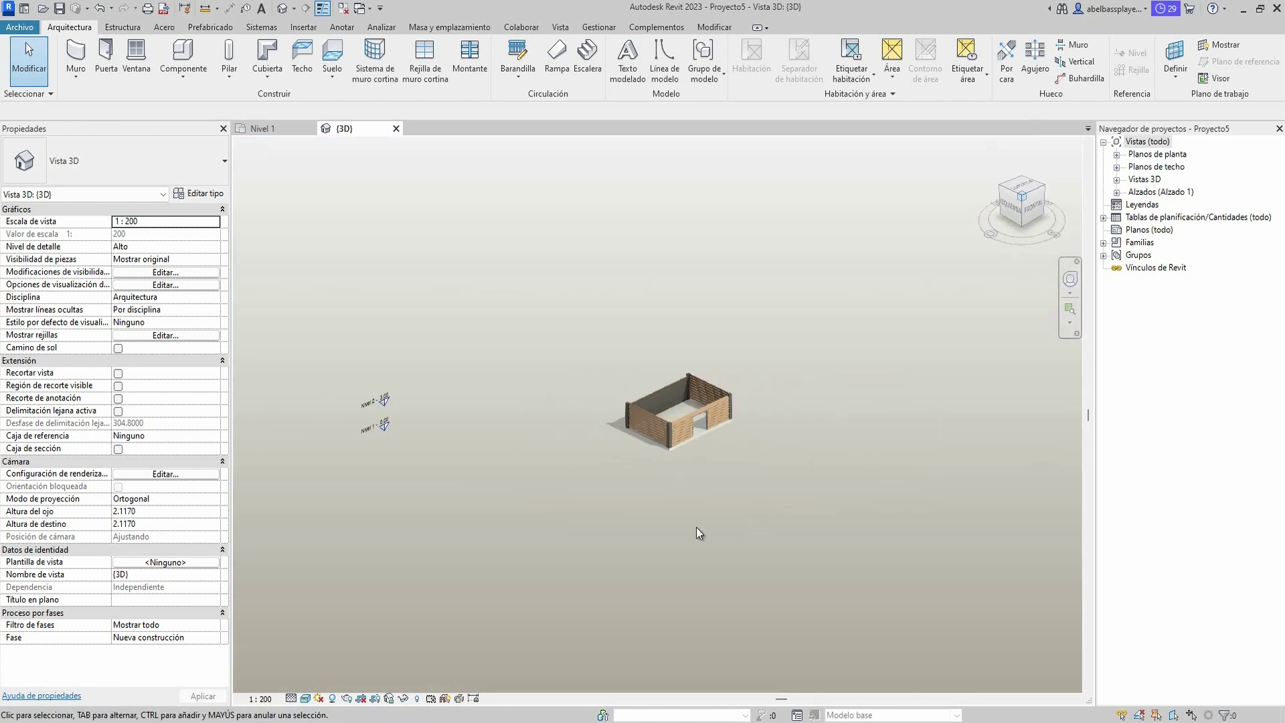
scroll(671, 423, up, 3)
scroll(730, 540, up, 2)
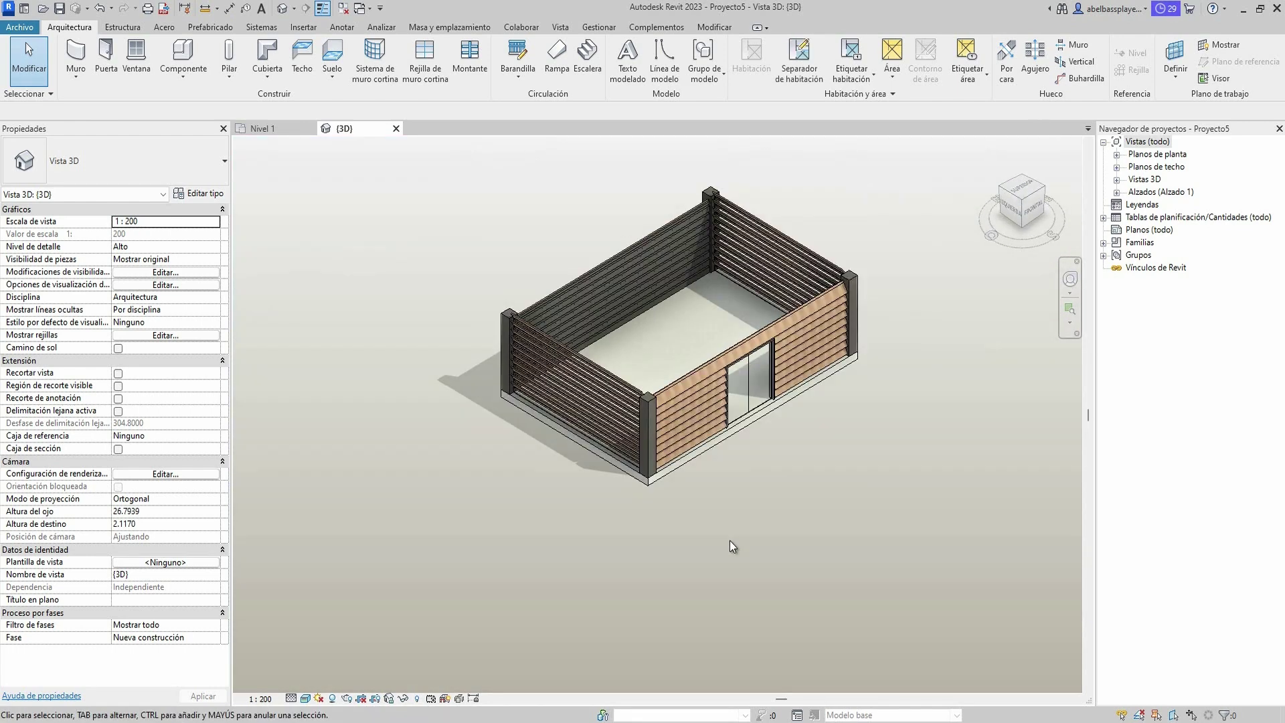